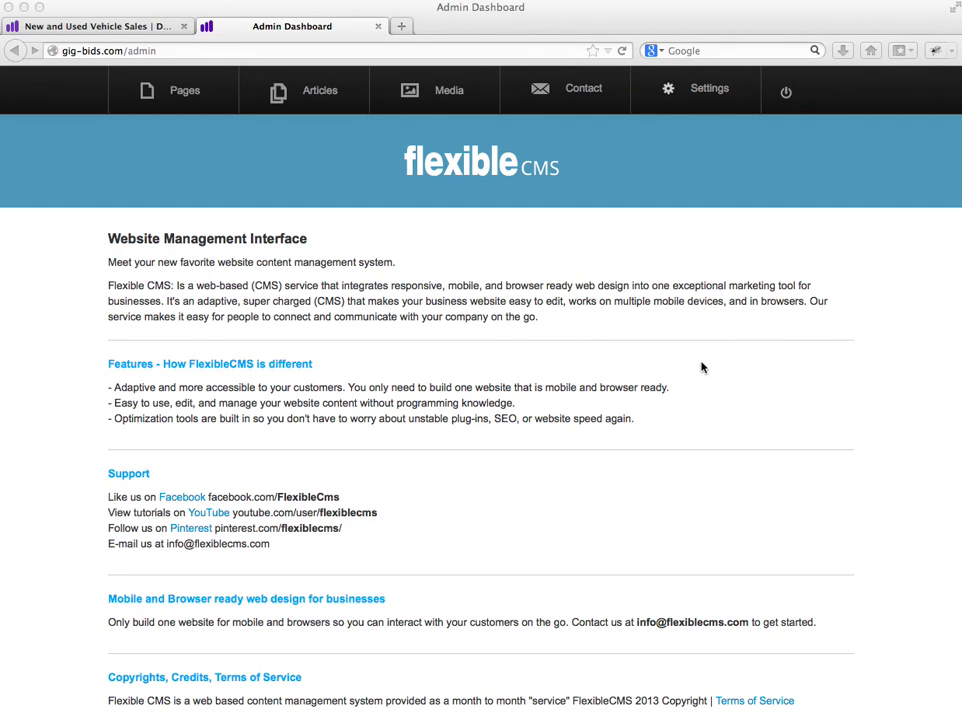
Step: Open the VEHICLES page for editing, then view the live listing with the $21,900 2013 VW Jetta
{"action": "left_click", "coordinate": [360, 158]}
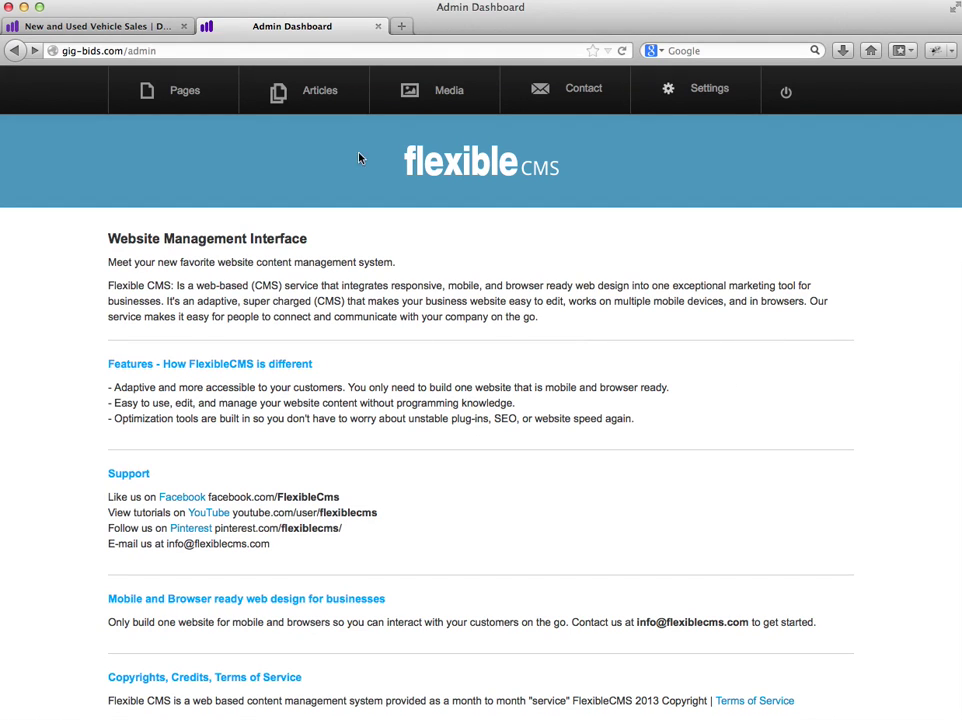
{"action": "left_click", "coordinate": [186, 93]}
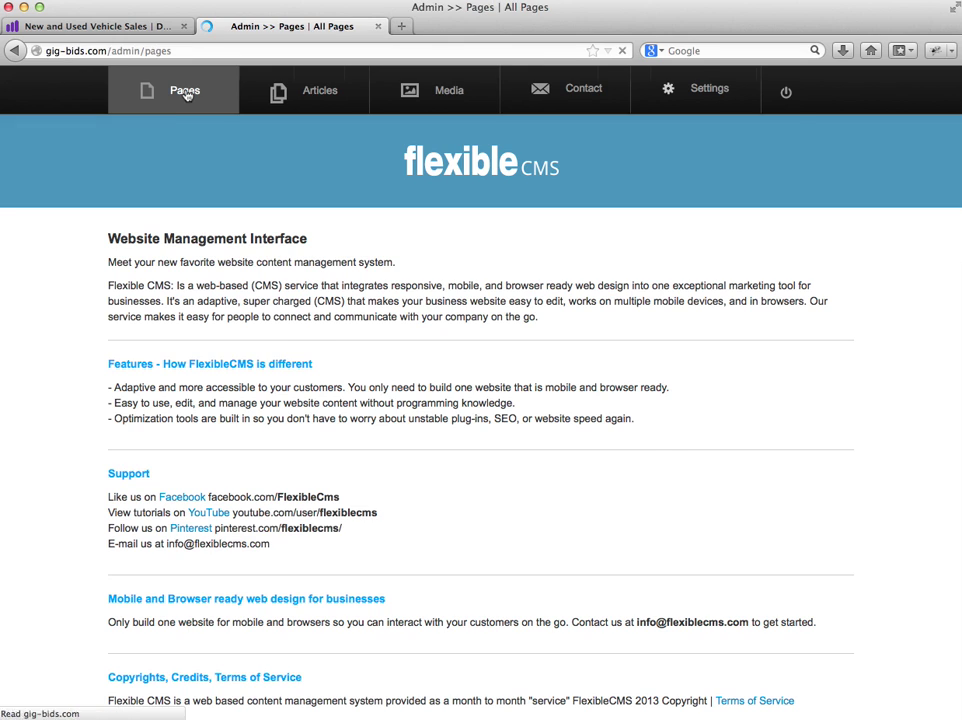
{"action": "left_click", "coordinate": [418, 592]}
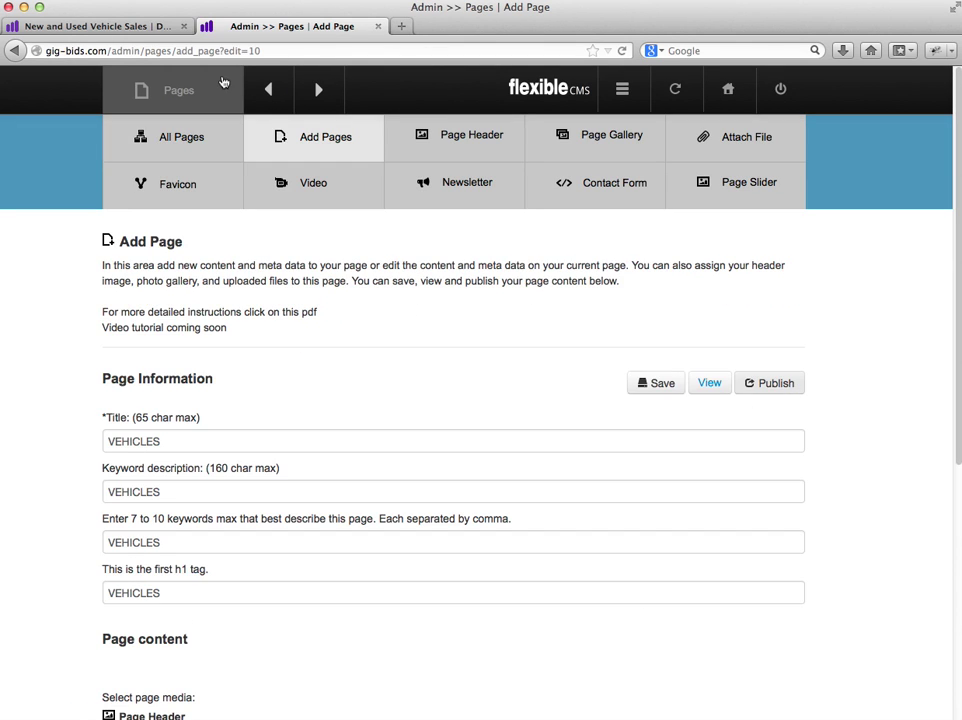
{"action": "left_click", "coordinate": [97, 27]}
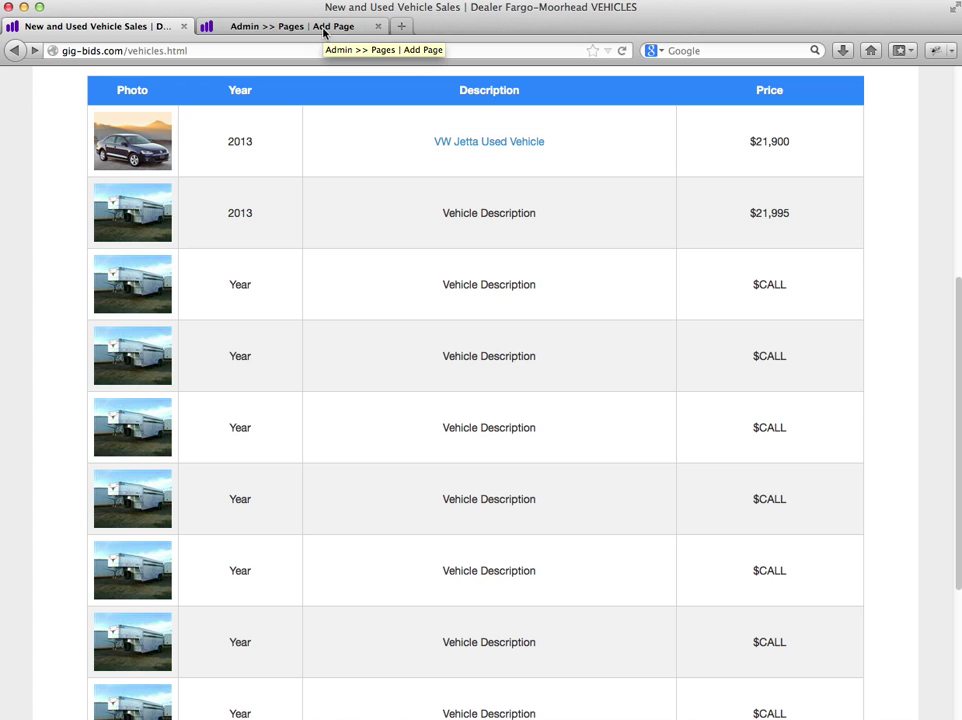
Step: Back in the VEHICLES editor, scroll to the 2013 trailer row at $21,995 and select its image
{"action": "left_click", "coordinate": [323, 30]}
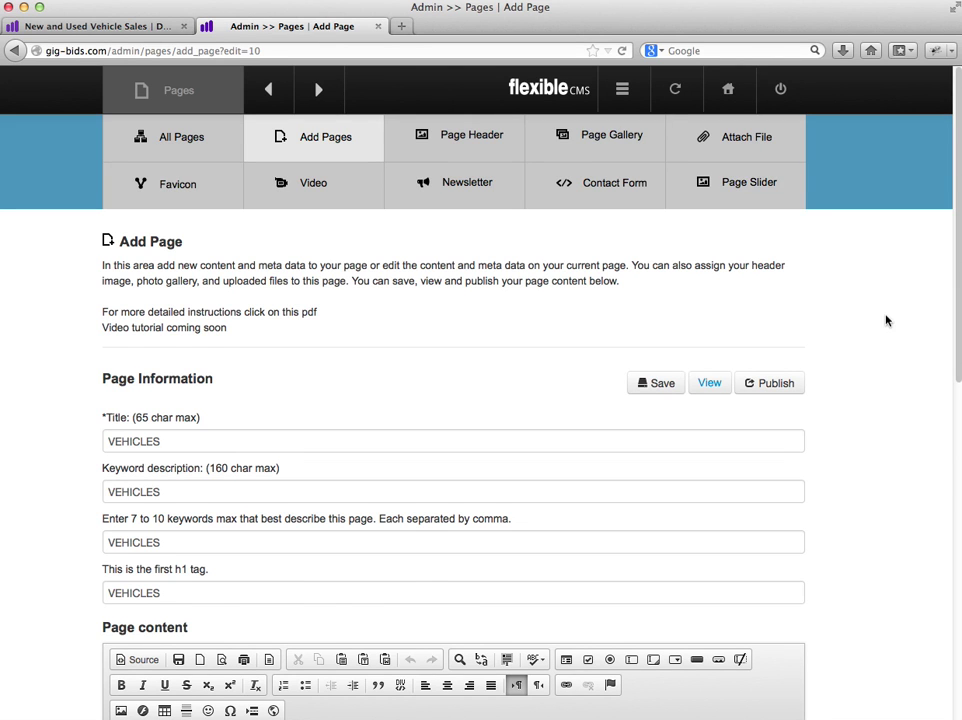
{"action": "scroll", "coordinate": [886, 320], "scroll_direction": "down", "scroll_amount": 5}
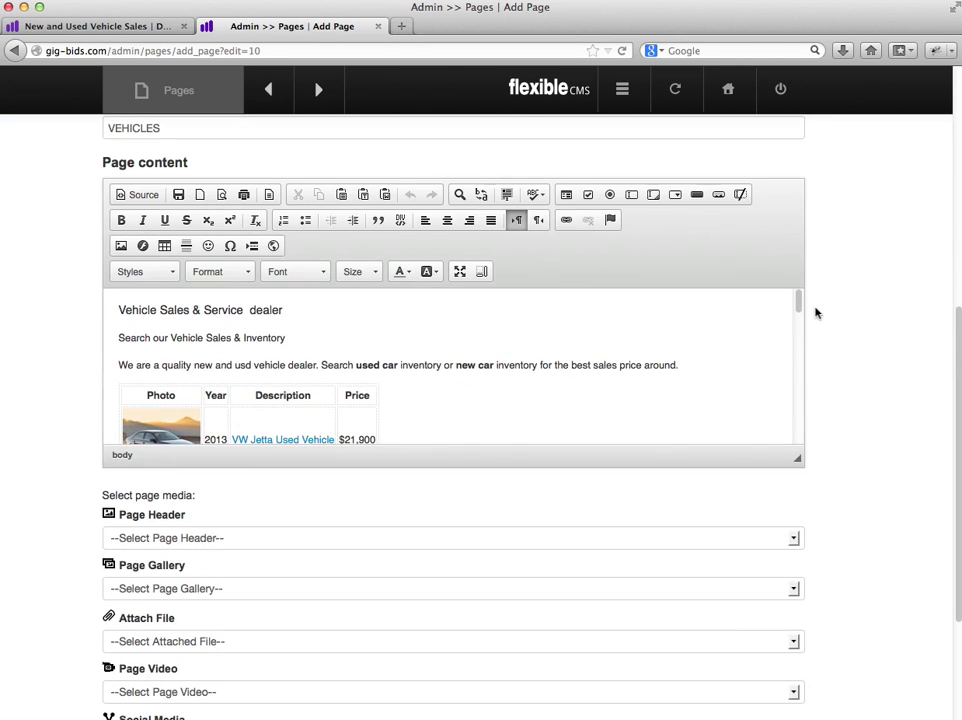
{"action": "scroll", "coordinate": [840, 358], "scroll_direction": "up", "scroll_amount": 5}
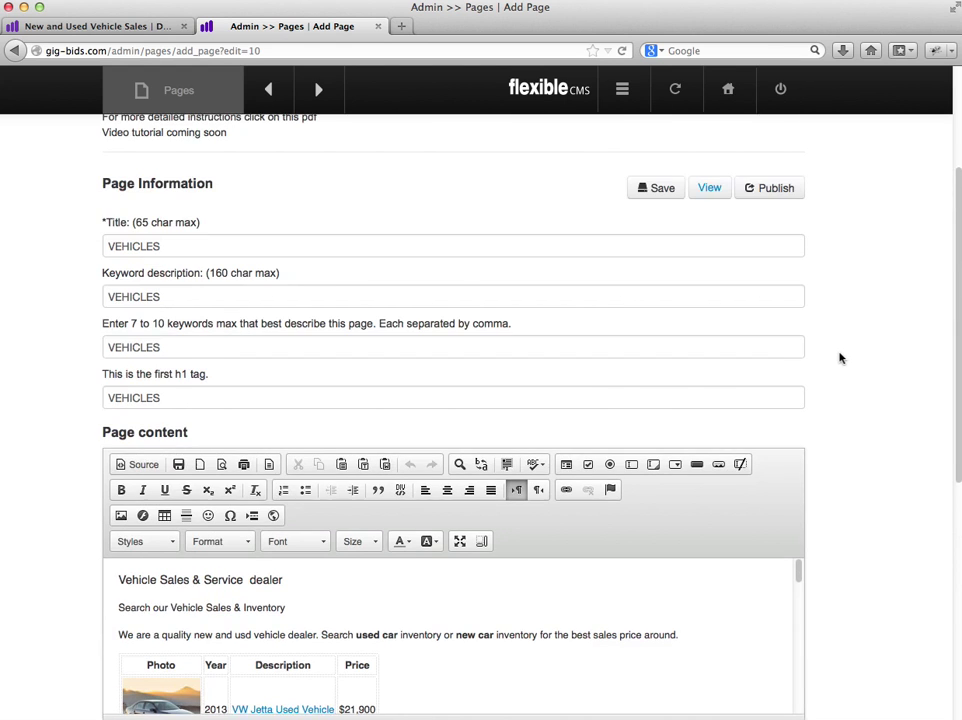
{"action": "scroll", "coordinate": [818, 327], "scroll_direction": "down", "scroll_amount": 4}
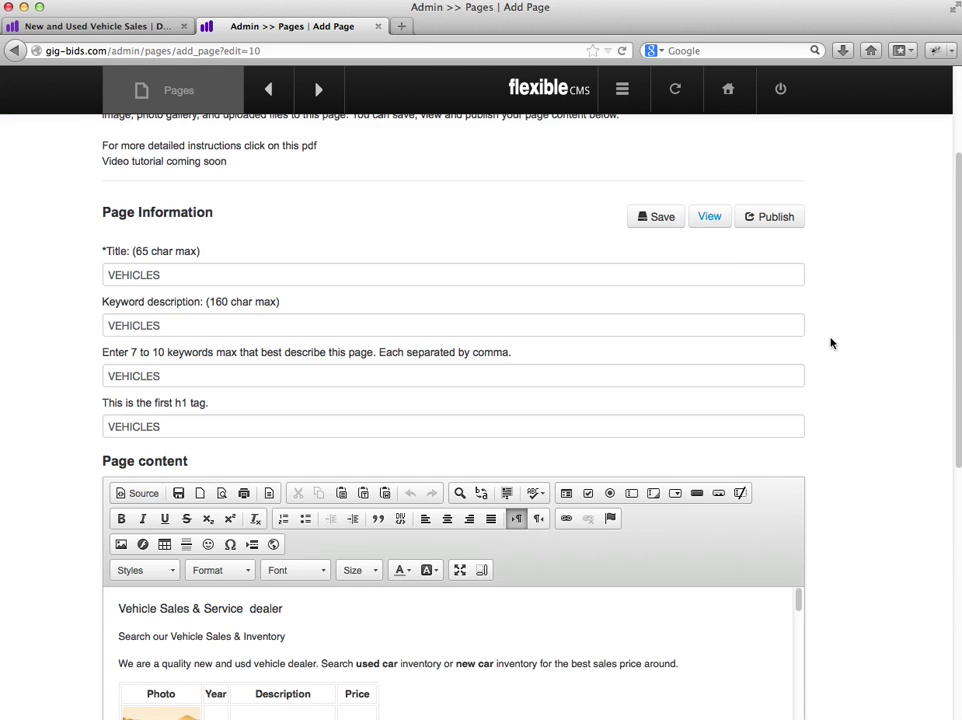
{"action": "left_click_drag", "start_coordinate": [801, 447], "coordinate": [804, 463]}
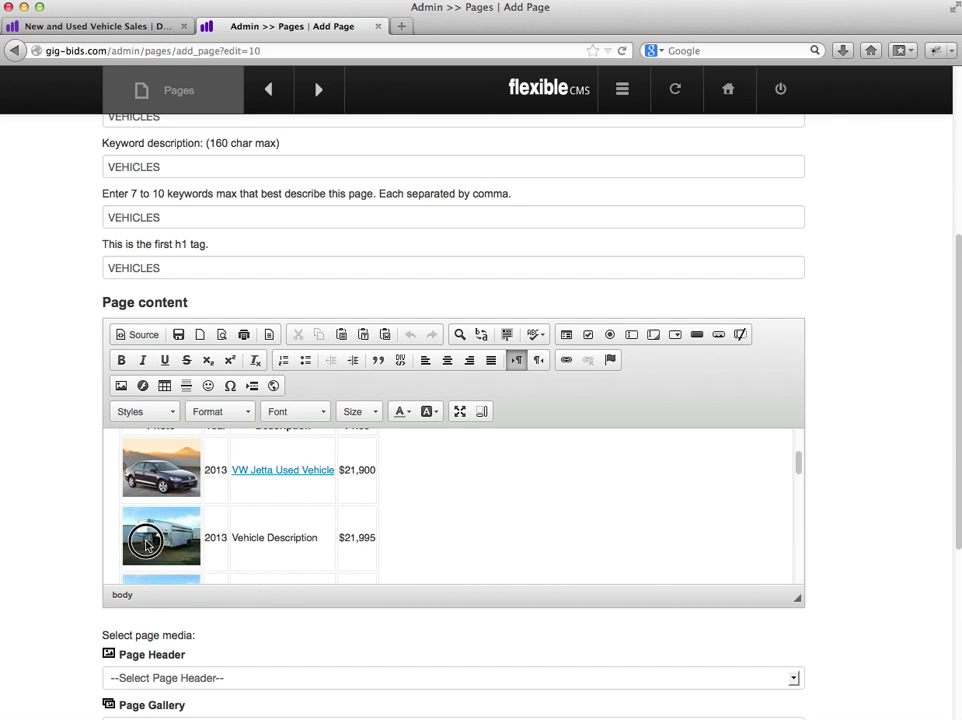
{"action": "left_click", "coordinate": [150, 533]}
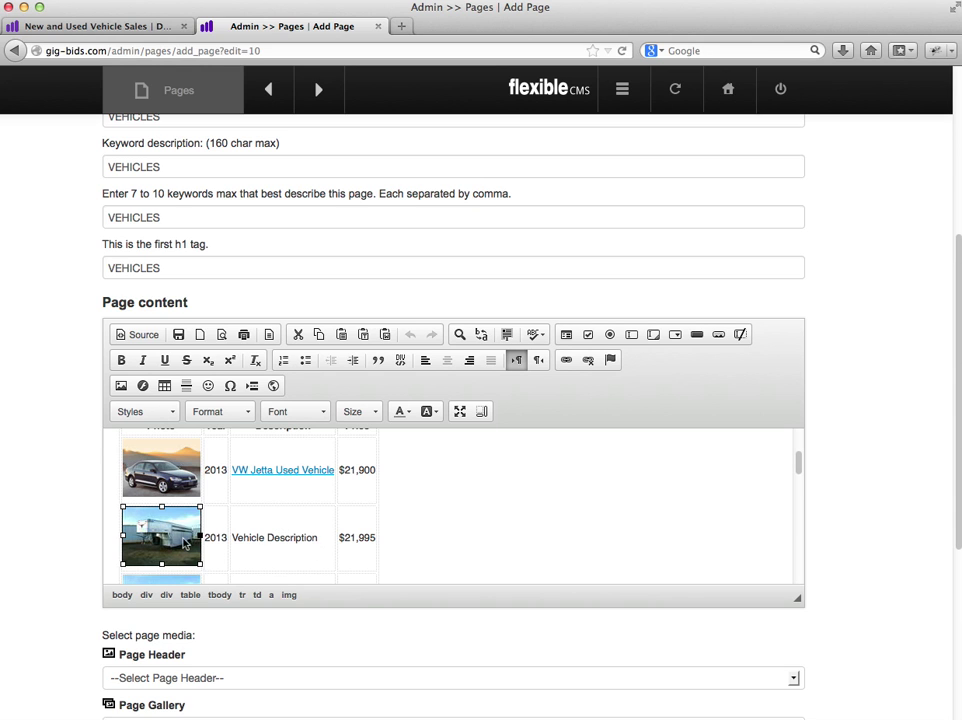
Step: Open the Gallery page editor and select the 2014 Exiss 620b 2 horse trailer image
{"action": "scroll", "coordinate": [928, 392], "scroll_direction": "up", "scroll_amount": 2}
{"action": "scroll", "coordinate": [928, 392], "scroll_direction": "up", "scroll_amount": 4}
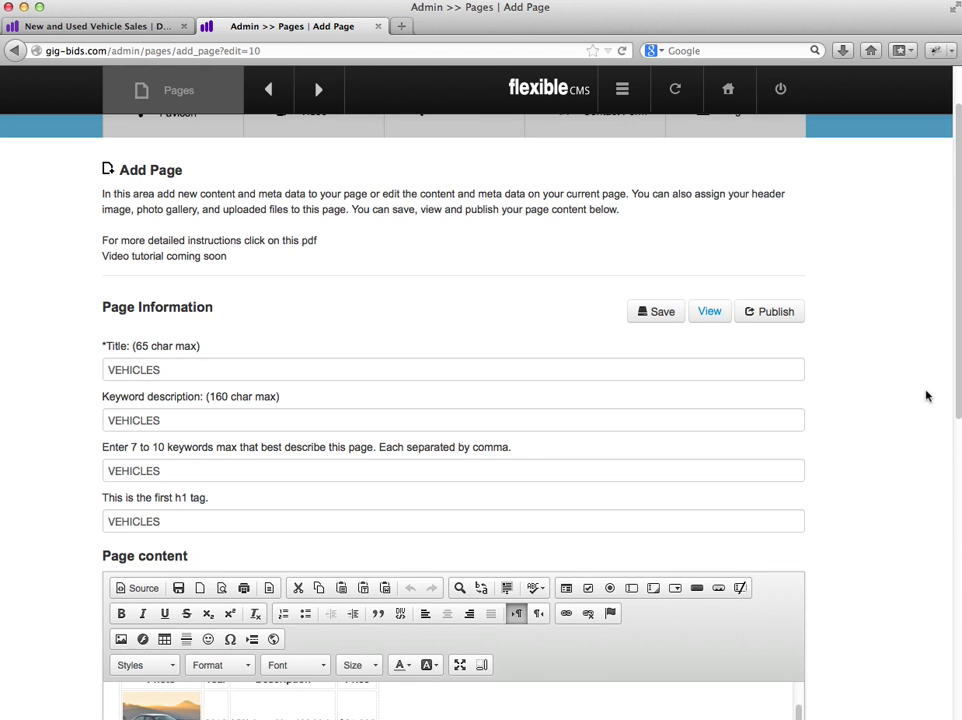
{"action": "left_click", "coordinate": [153, 142]}
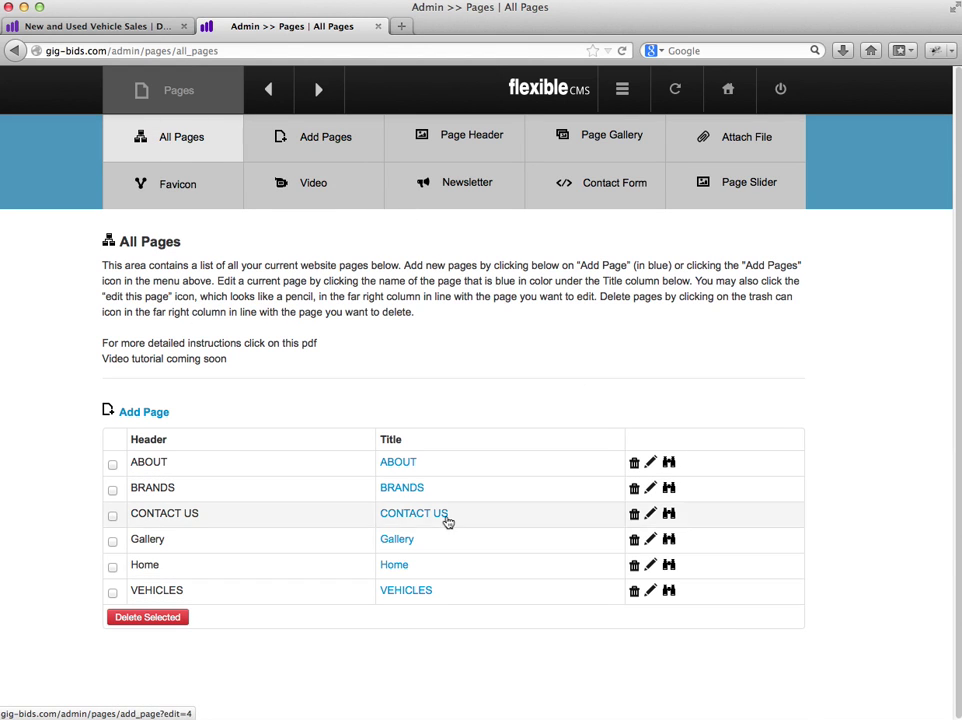
{"action": "left_click", "coordinate": [406, 541]}
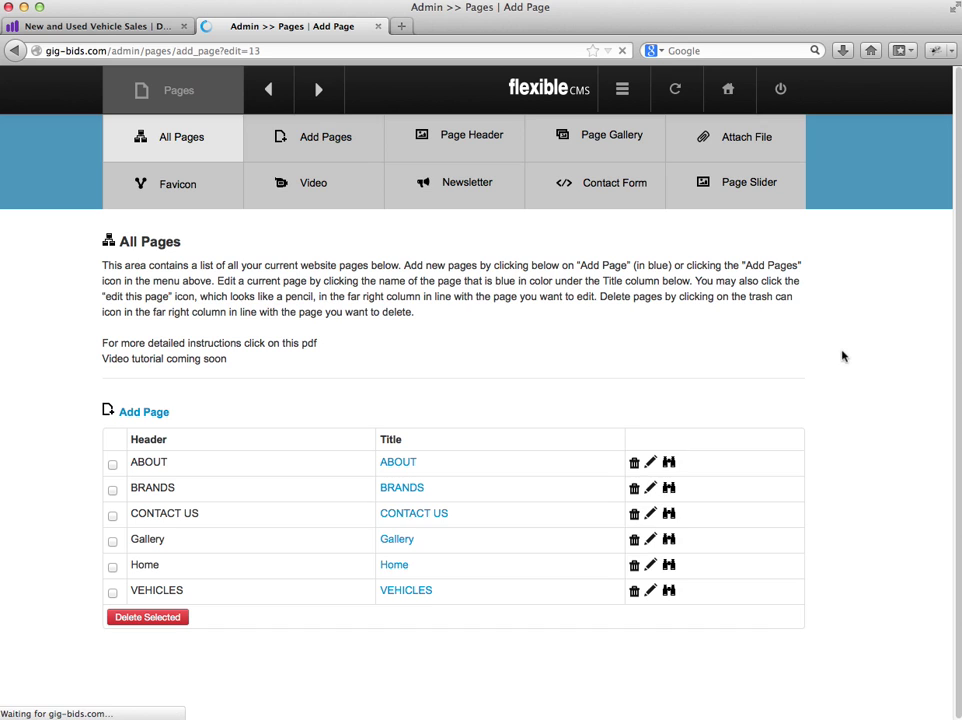
{"action": "scroll", "coordinate": [858, 352], "scroll_direction": "down", "scroll_amount": 6}
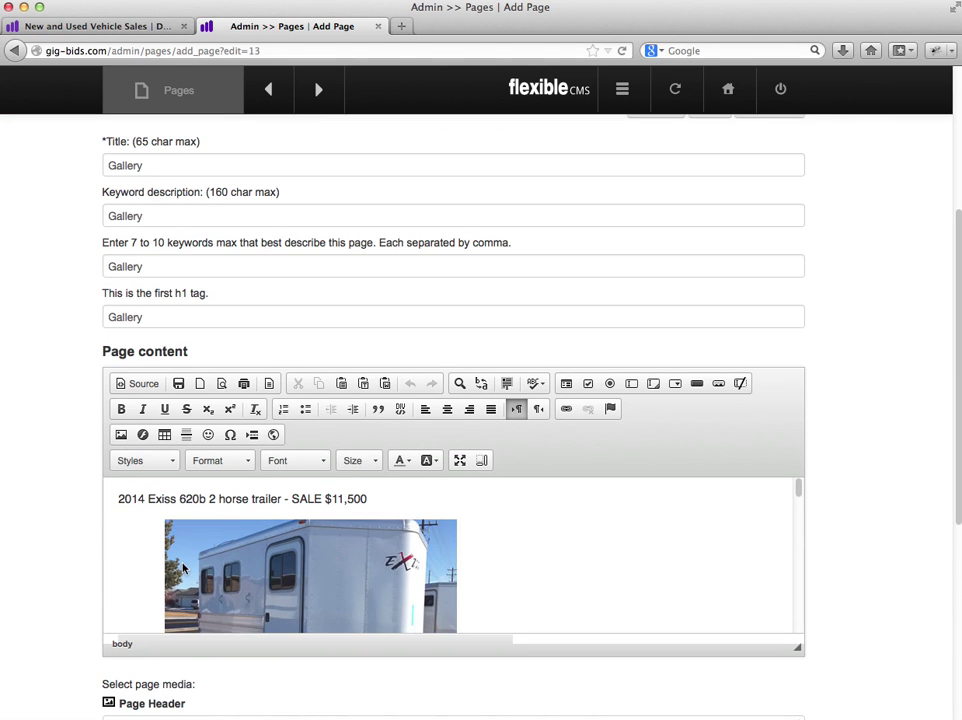
{"action": "left_click", "coordinate": [204, 564]}
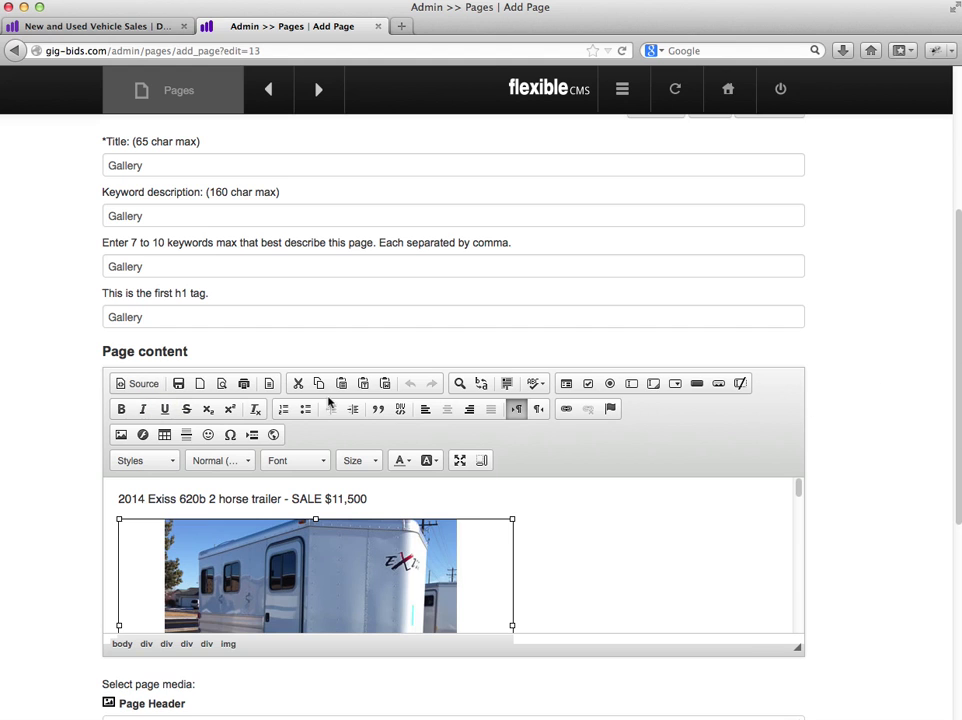
Step: Switch the Gallery content to HTML source, select it all, and bring up the TextEdit document
{"action": "left_click", "coordinate": [150, 385]}
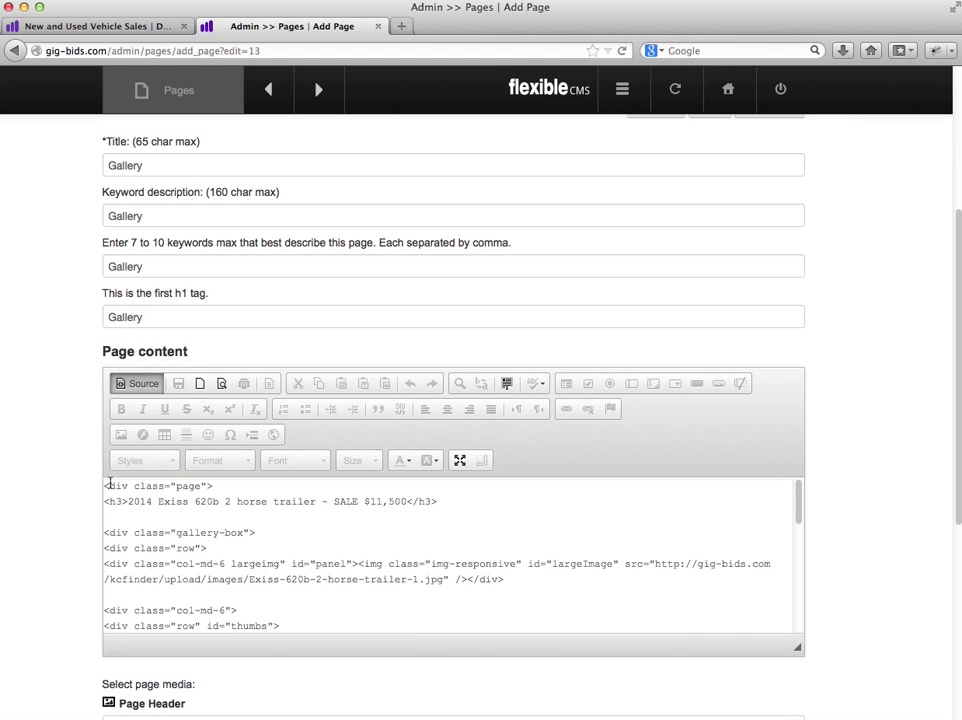
{"action": "left_click_drag", "start_coordinate": [106, 485], "coordinate": [249, 611]}
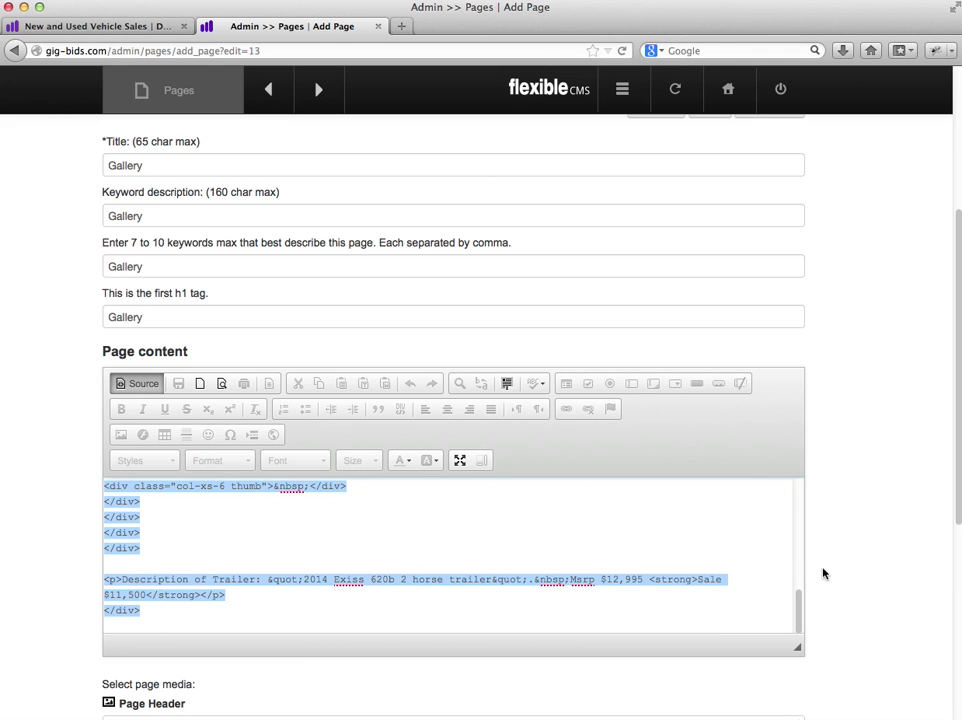
{"action": "left_click", "coordinate": [683, 712]}
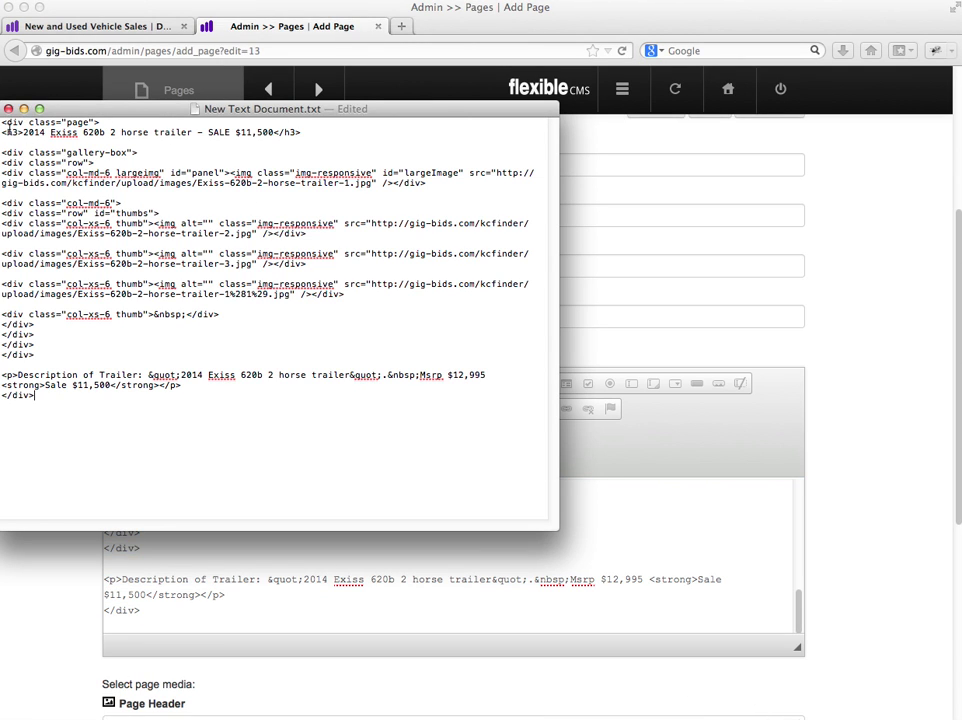
Step: Select all of the Gallery HTML in New Text Document.txt
{"action": "left_click_drag", "start_coordinate": [5, 121], "coordinate": [99, 401]}
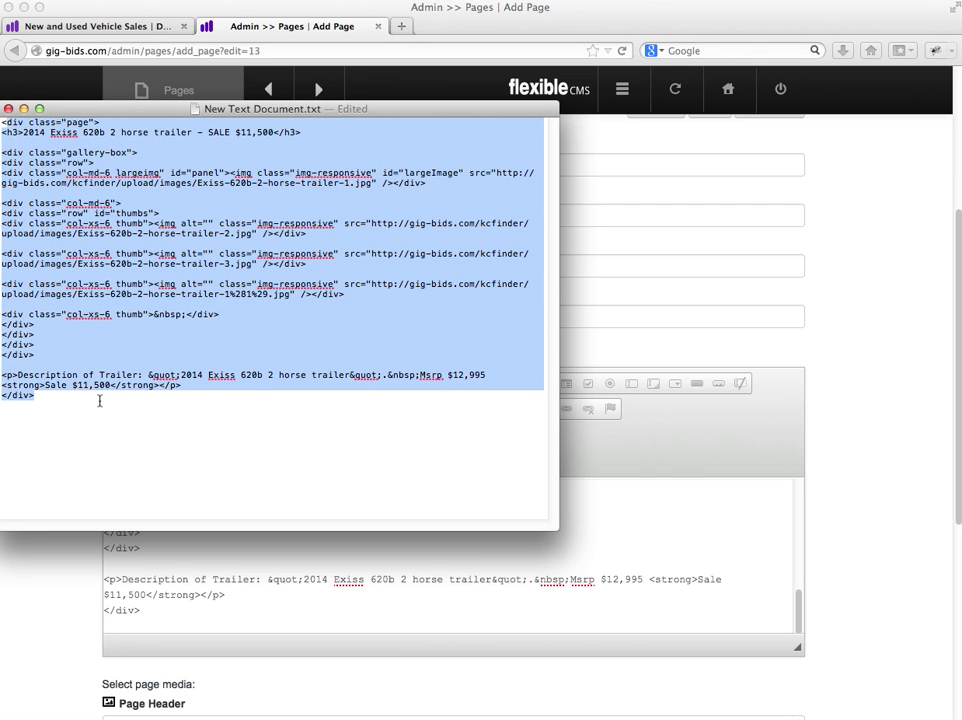
{"action": "left_click", "coordinate": [31, 154]}
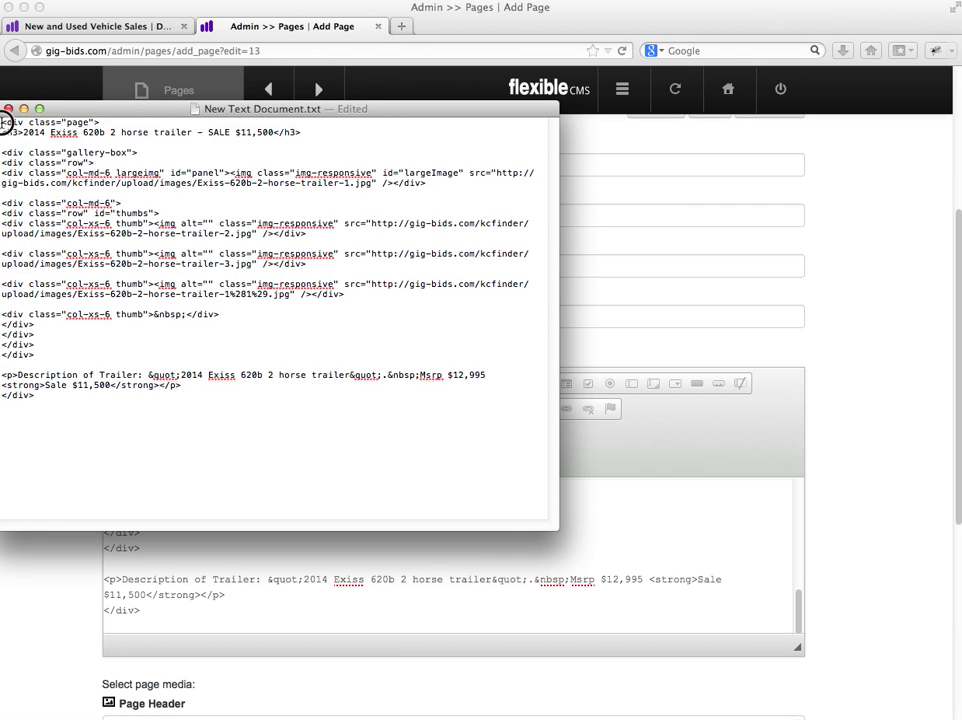
{"action": "left_click_drag", "start_coordinate": [3, 124], "coordinate": [112, 408]}
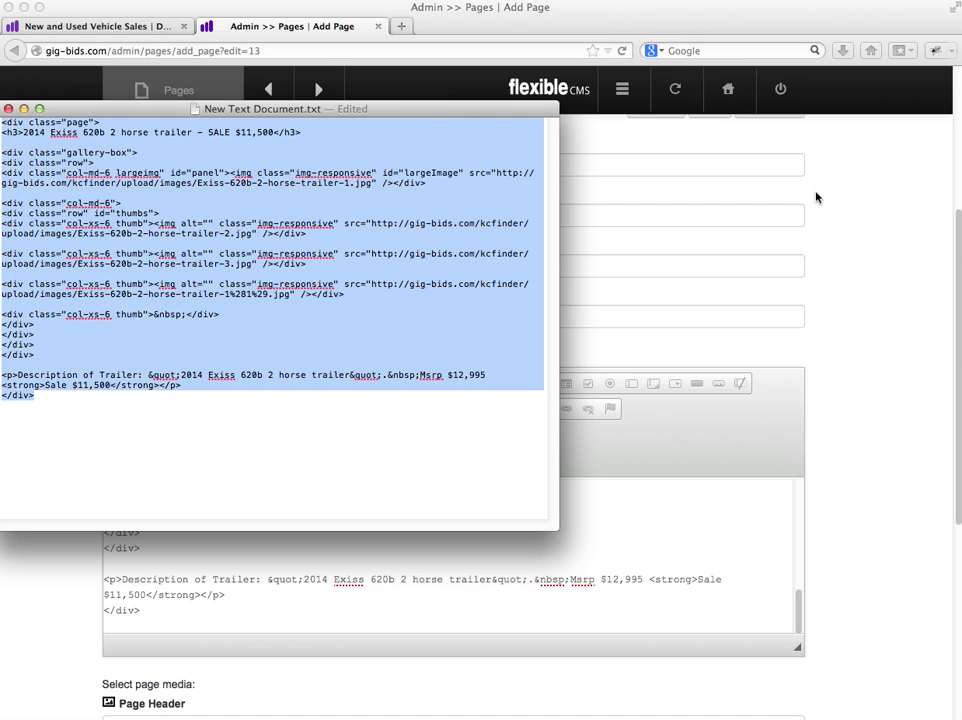
Step: Hide TextEdit and reopen the VEHICLES page editor, scrolled to the $21,995 trailer row
{"action": "left_click", "coordinate": [885, 227]}
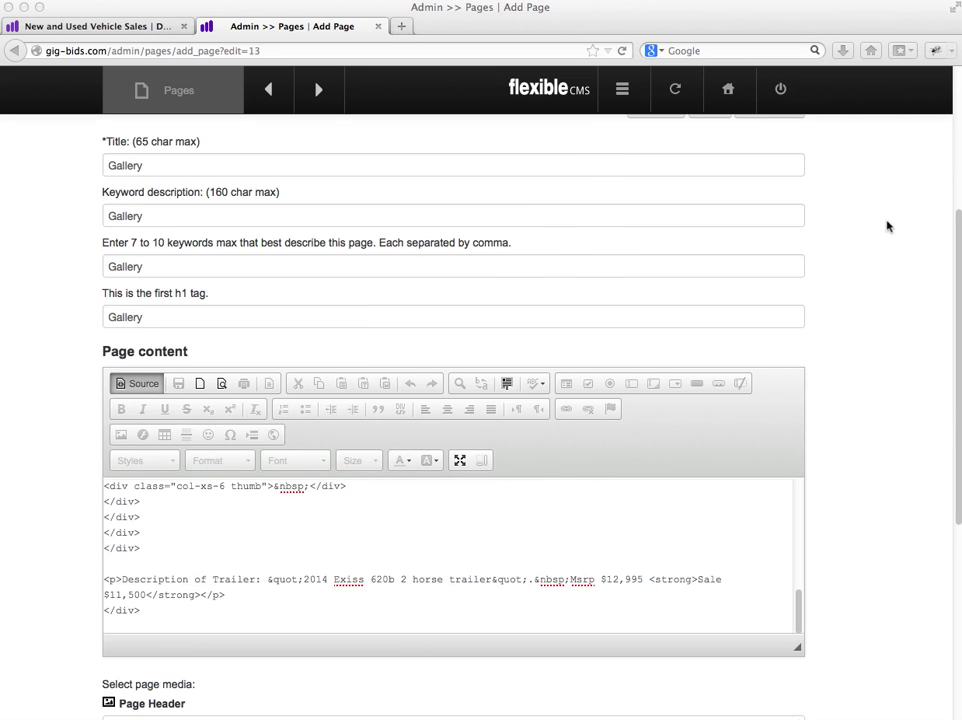
{"action": "scroll", "coordinate": [886, 227], "scroll_direction": "up", "scroll_amount": 5}
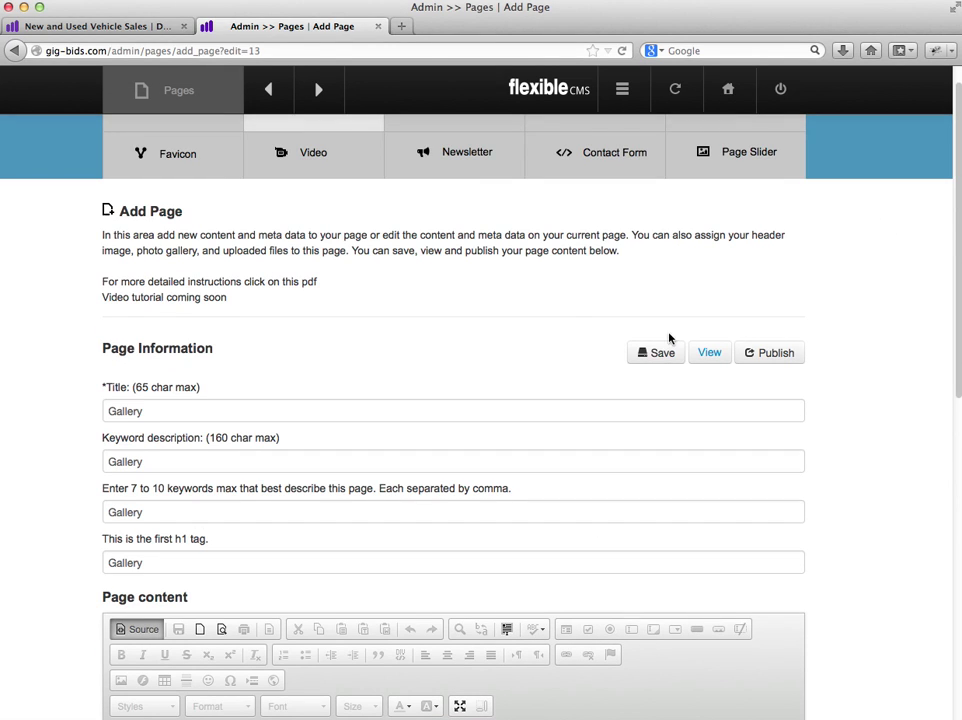
{"action": "scroll", "coordinate": [700, 340], "scroll_direction": "up", "scroll_amount": 1}
{"action": "left_click", "coordinate": [184, 150]}
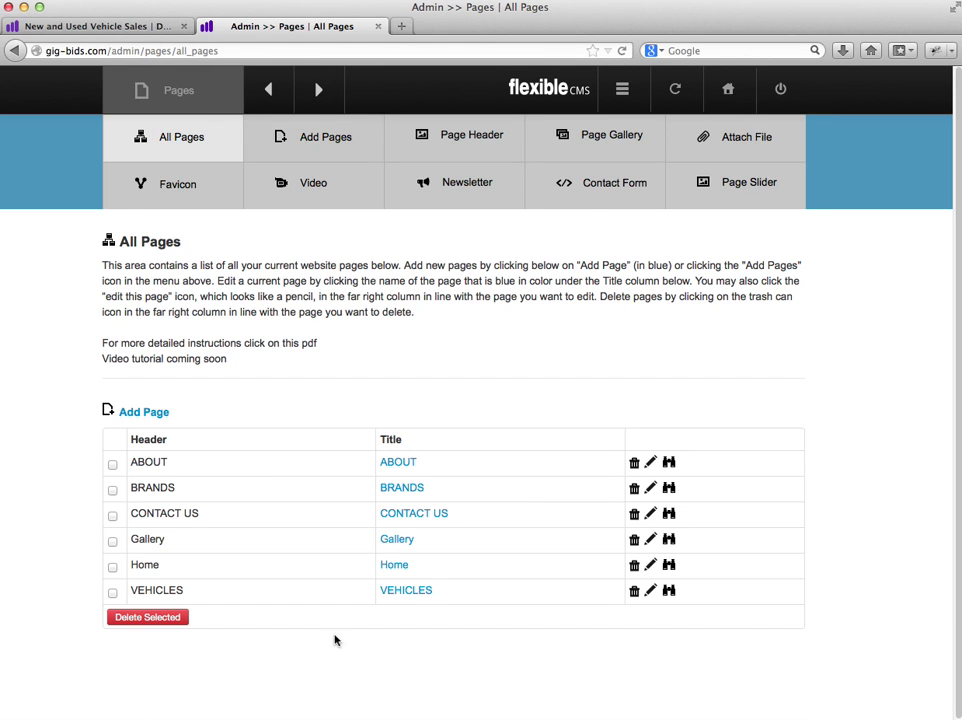
{"action": "left_click", "coordinate": [408, 598]}
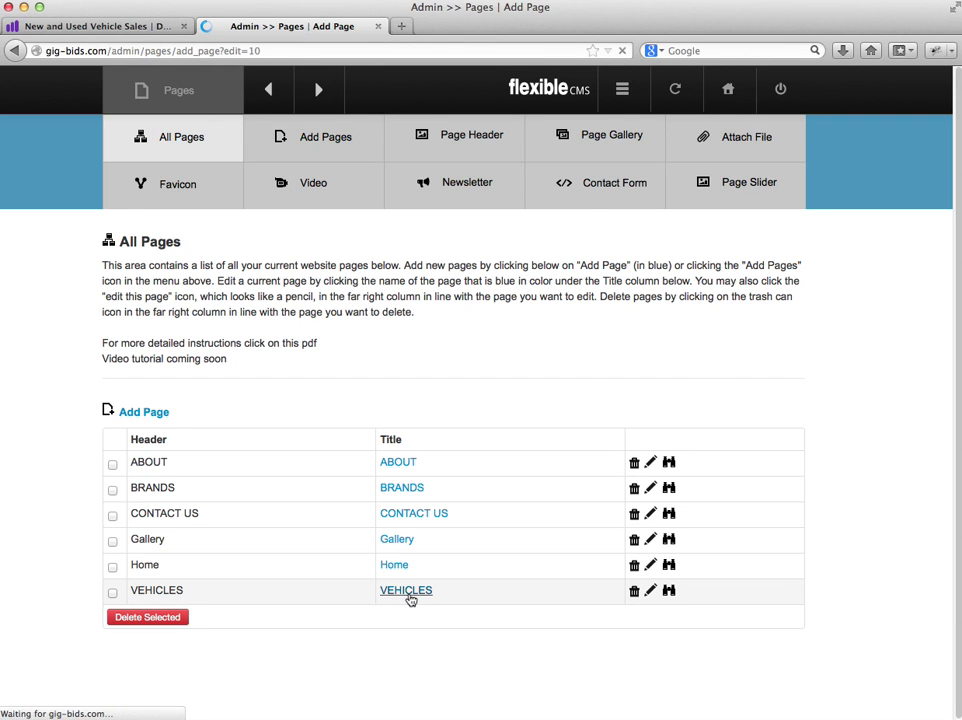
{"action": "scroll", "coordinate": [877, 330], "scroll_direction": "down", "scroll_amount": 3}
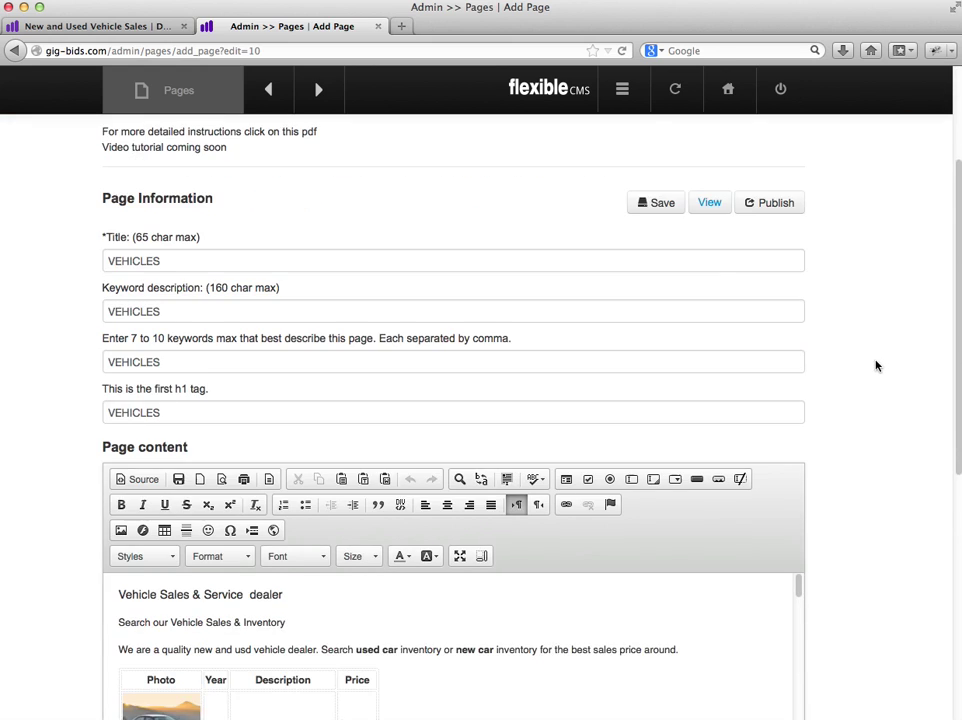
{"action": "scroll", "coordinate": [876, 366], "scroll_direction": "down", "scroll_amount": 2}
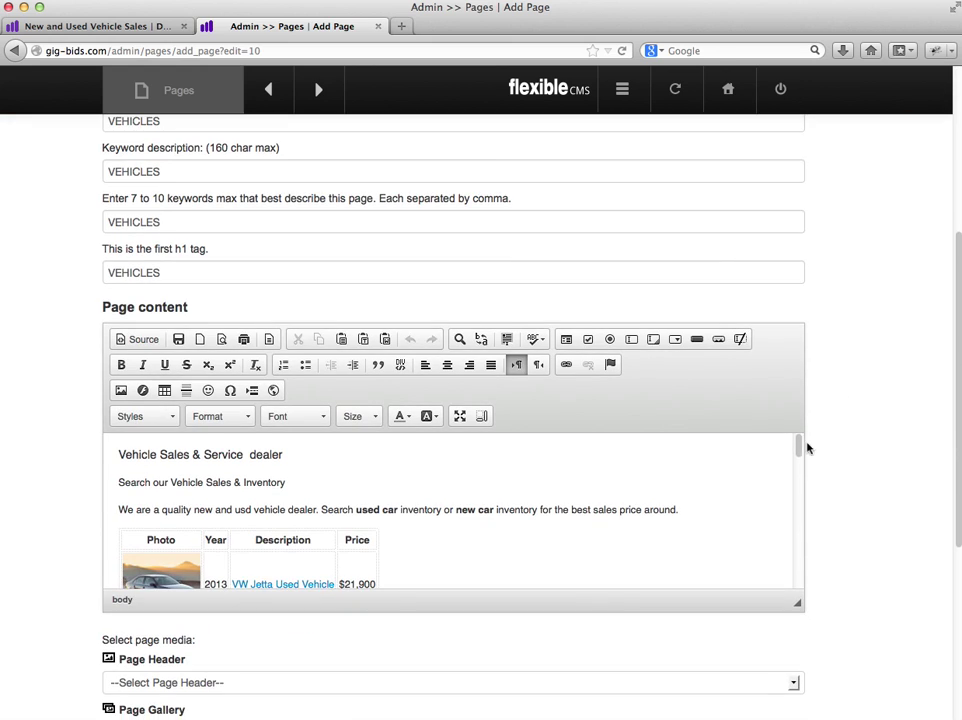
{"action": "left_click_drag", "start_coordinate": [801, 451], "coordinate": [806, 485]}
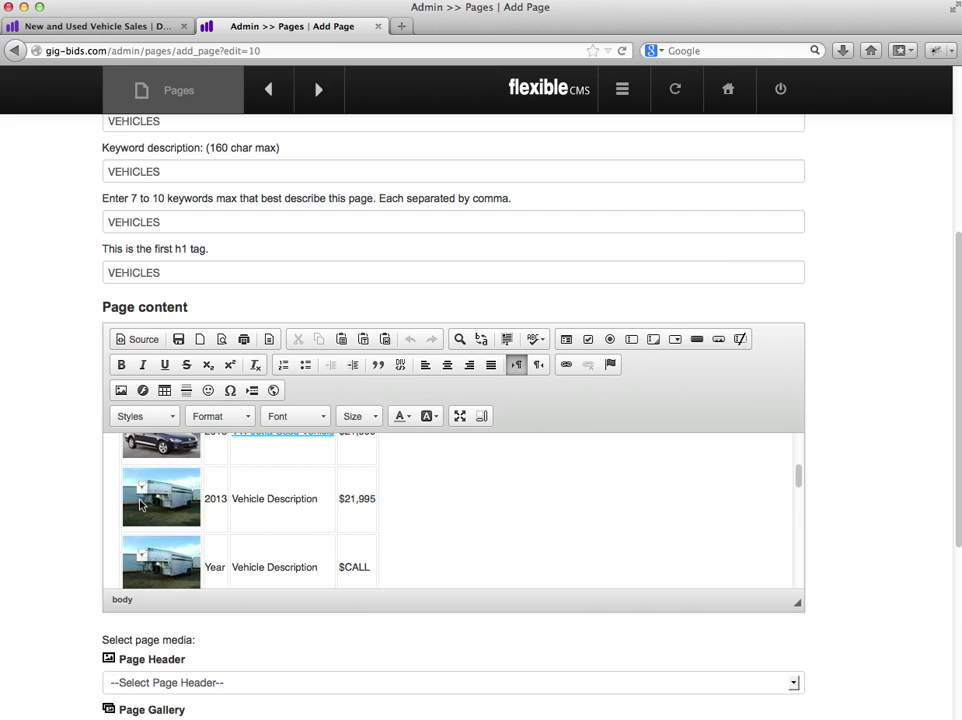
Step: From the trailer image's properties, start an upload and browse the example-inv photos folder
{"action": "left_click", "coordinate": [141, 505]}
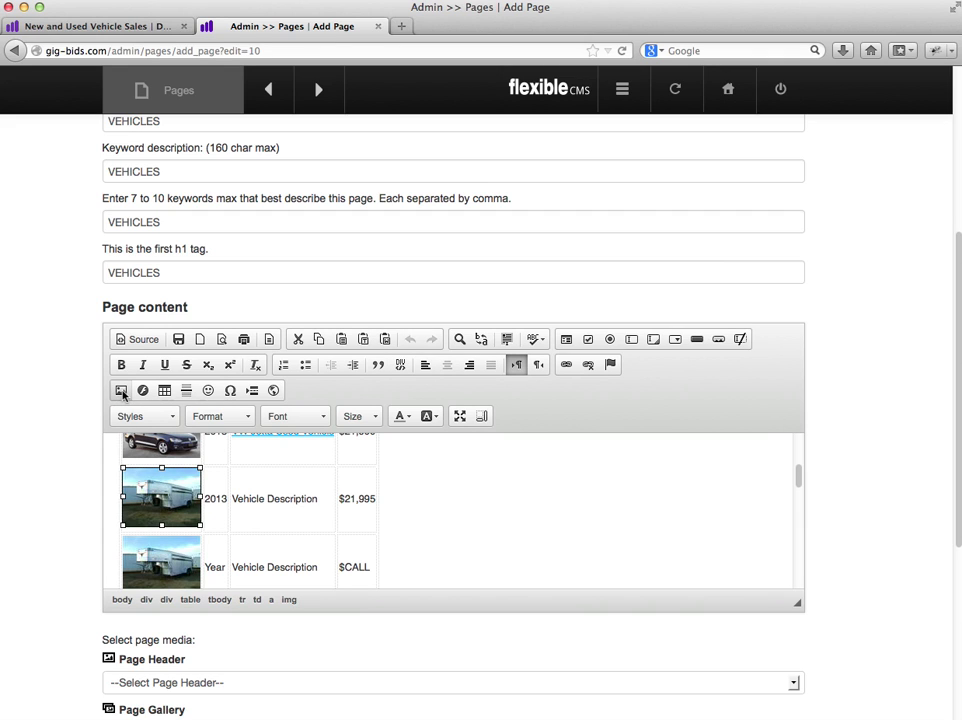
{"action": "left_click", "coordinate": [121, 391]}
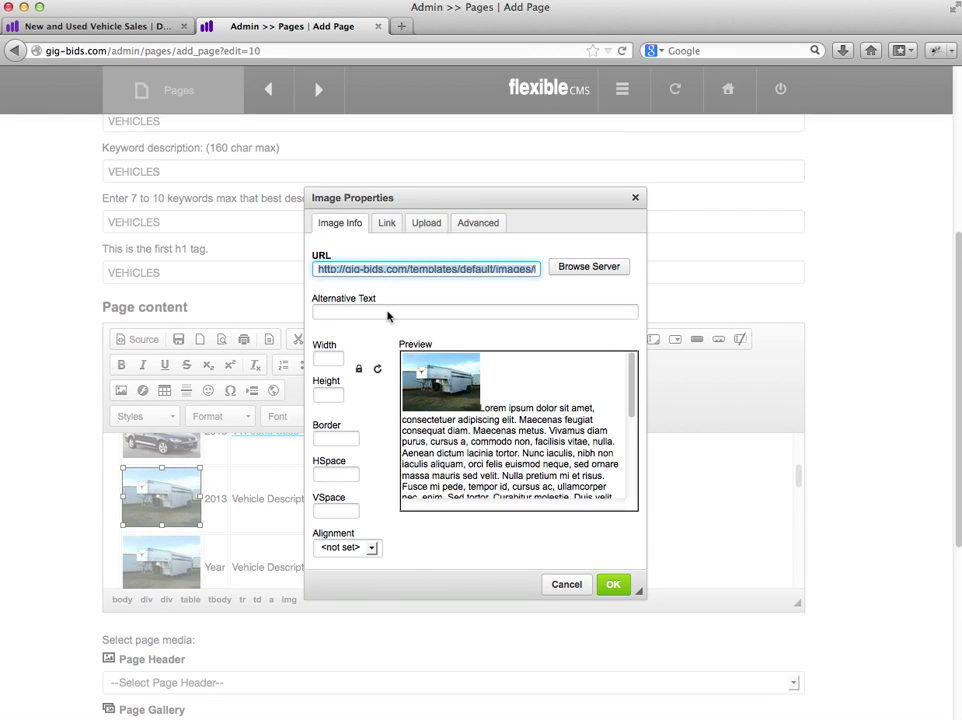
{"action": "left_click", "coordinate": [427, 223]}
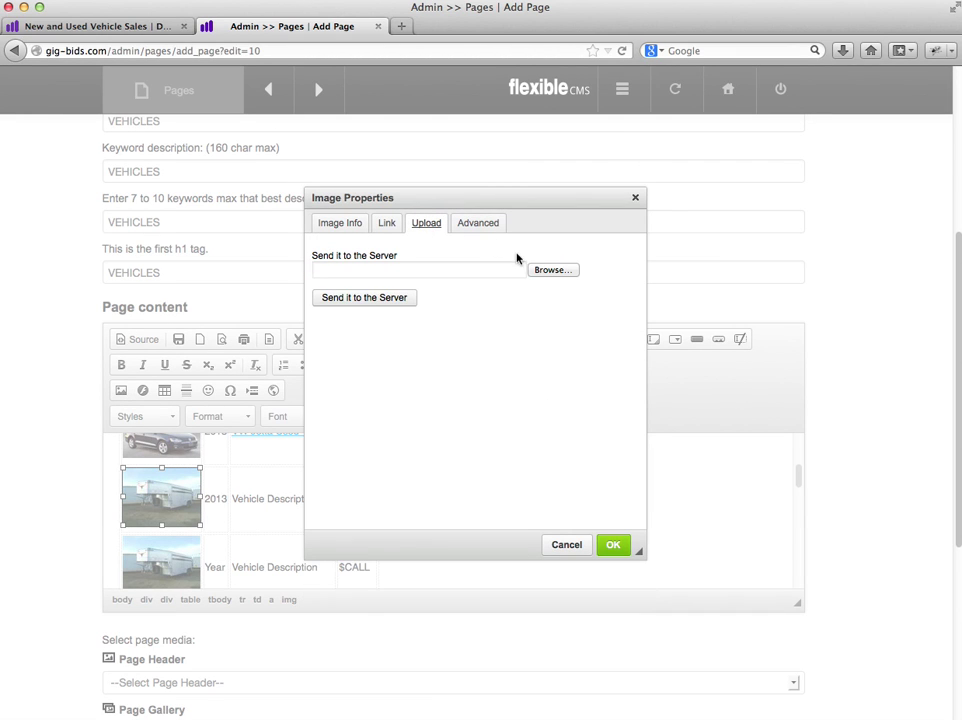
{"action": "left_click", "coordinate": [552, 270]}
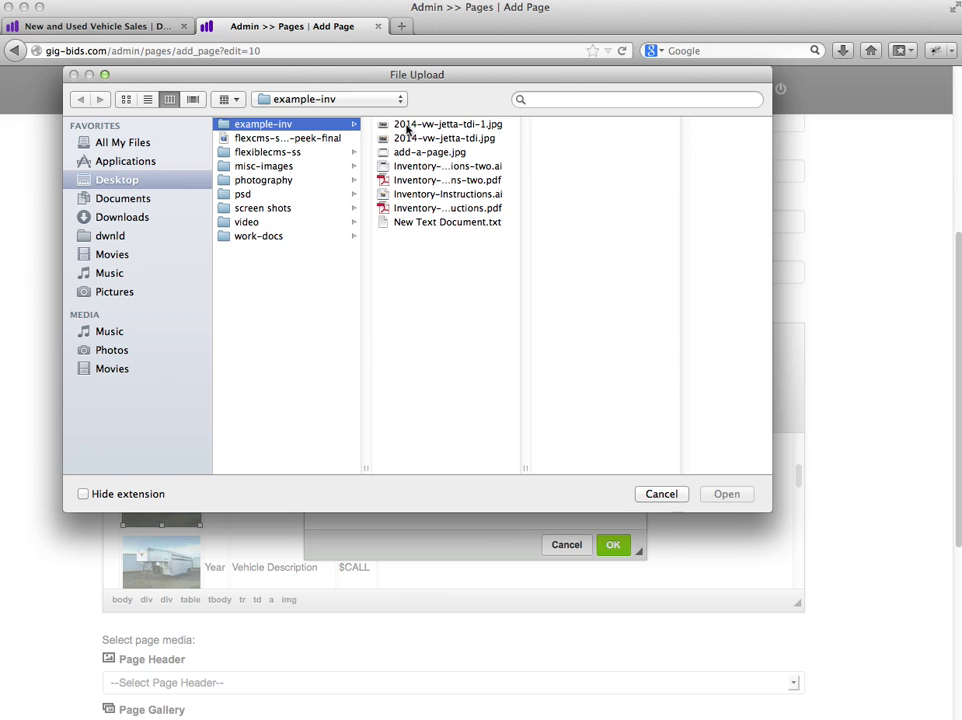
Step: Choose the 100 × 75 2014-vw-jetta-tdi.jpg in example-inv and copy its file name
{"action": "left_click", "coordinate": [406, 127]}
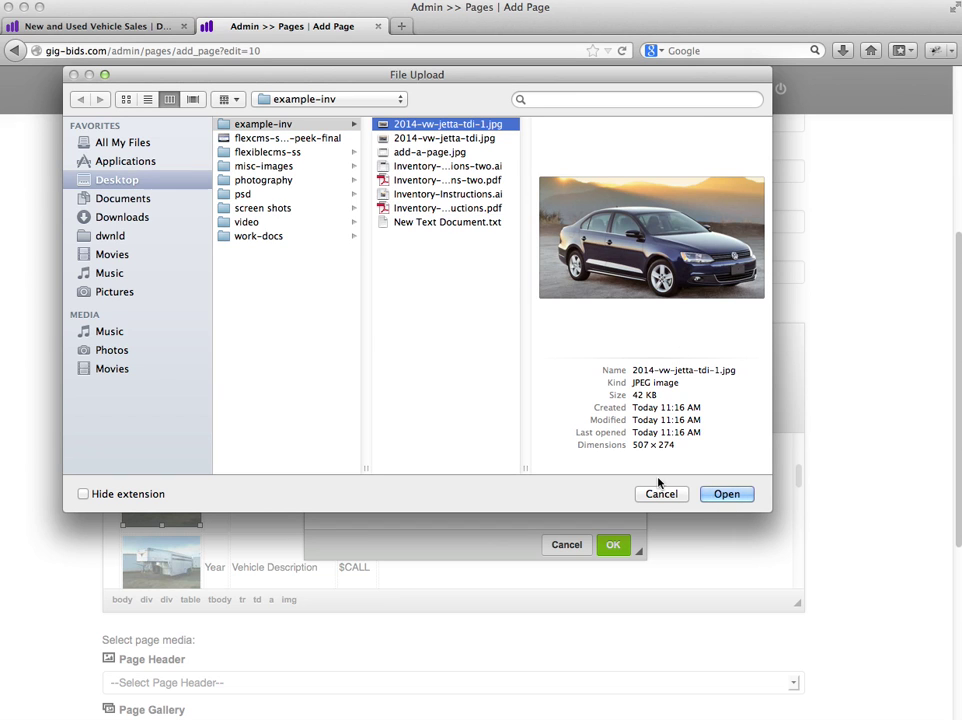
{"action": "left_click", "coordinate": [441, 139]}
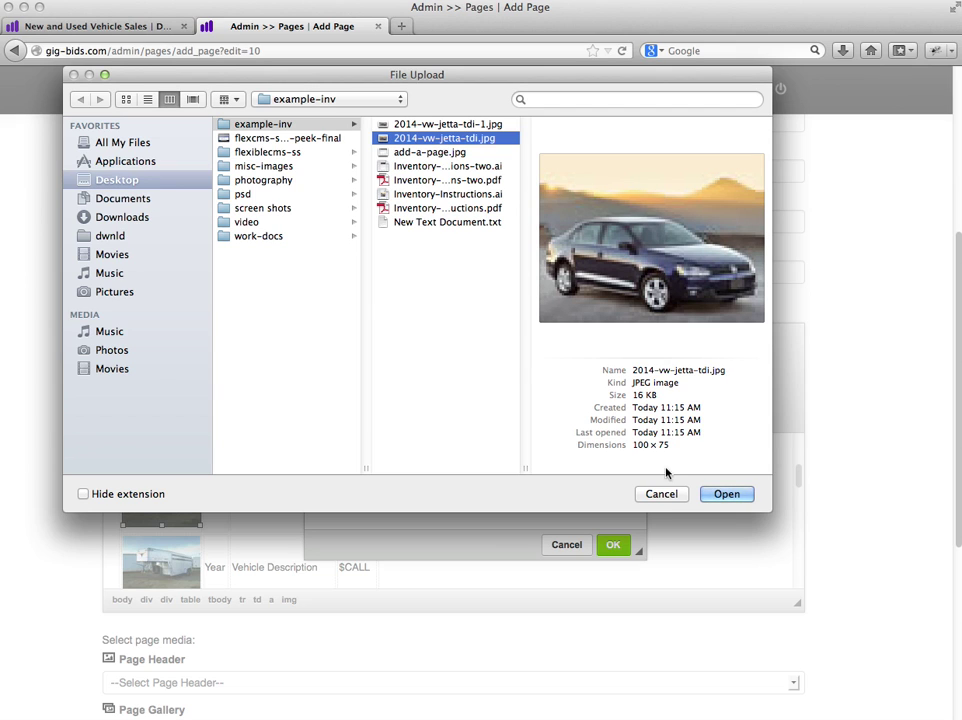
{"action": "left_click_drag", "start_coordinate": [634, 445], "coordinate": [664, 443]}
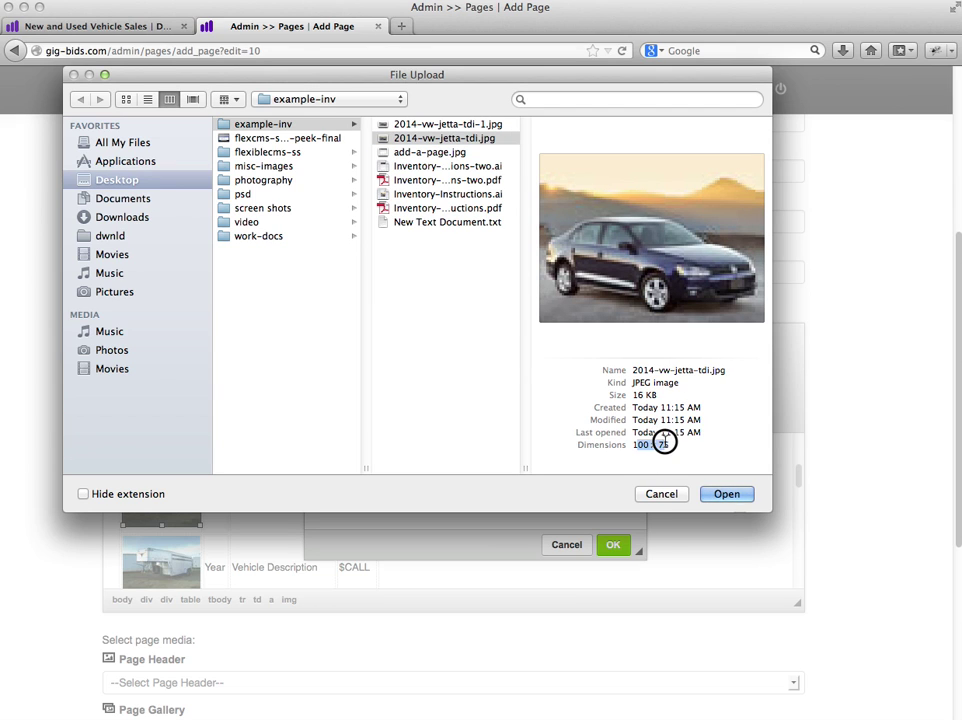
{"action": "left_click", "coordinate": [667, 441]}
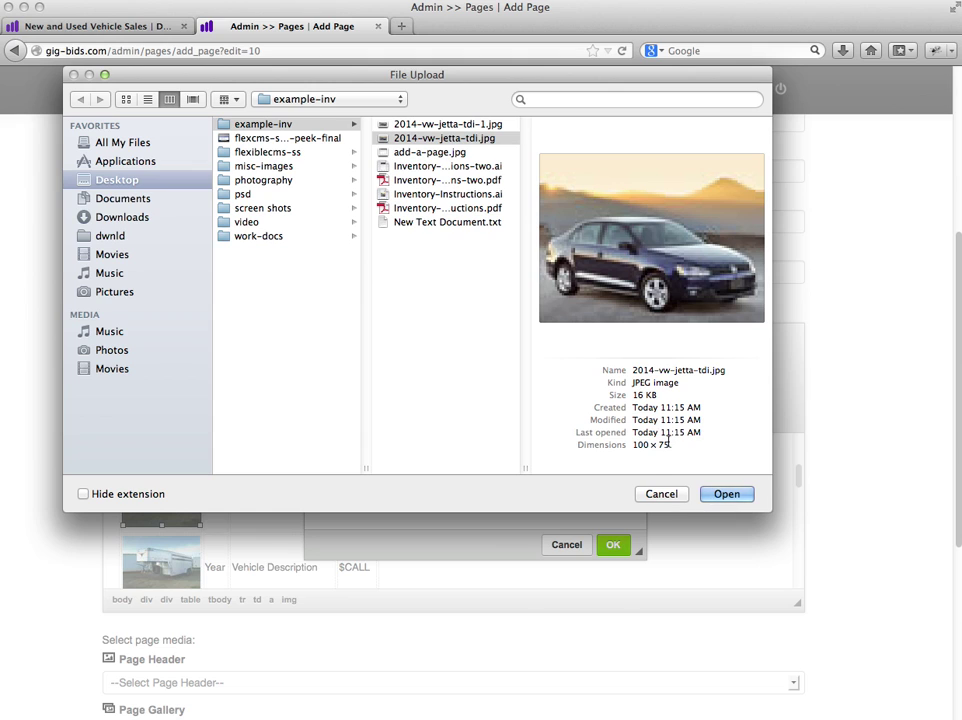
{"action": "left_click", "coordinate": [635, 369]}
{"action": "left_click_drag", "start_coordinate": [635, 369], "coordinate": [709, 369]}
{"action": "key", "text": "super+c"}
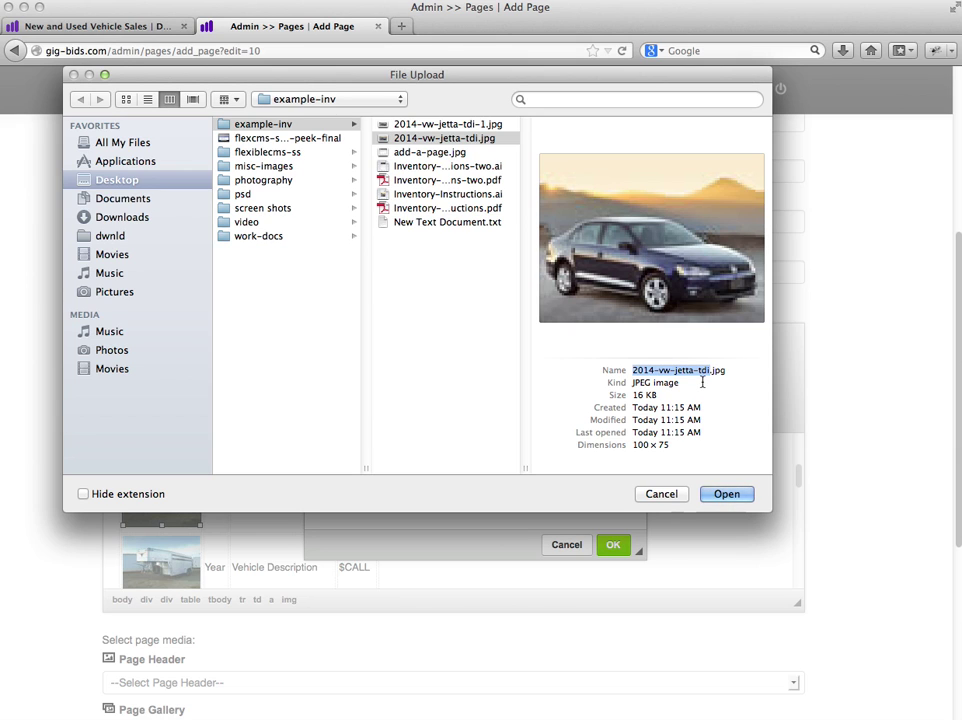
Step: Upload 2014-vw-jetta-tdi.jpg, clear its width, toggle the proportion lock, and insert it in place of the trailer
{"action": "left_click", "coordinate": [720, 494]}
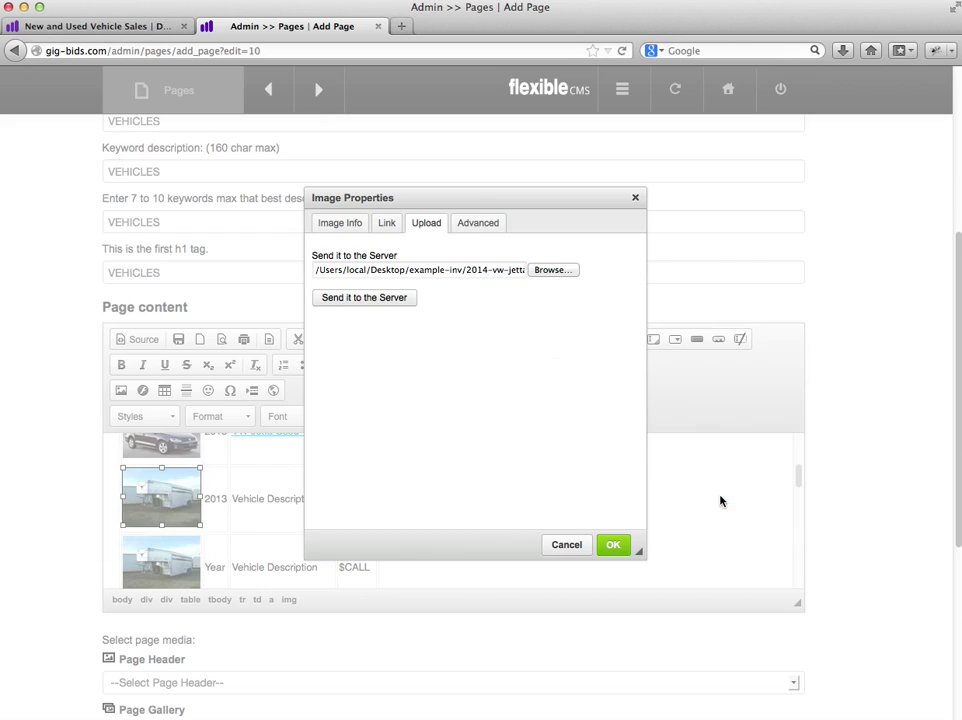
{"action": "left_click", "coordinate": [375, 306]}
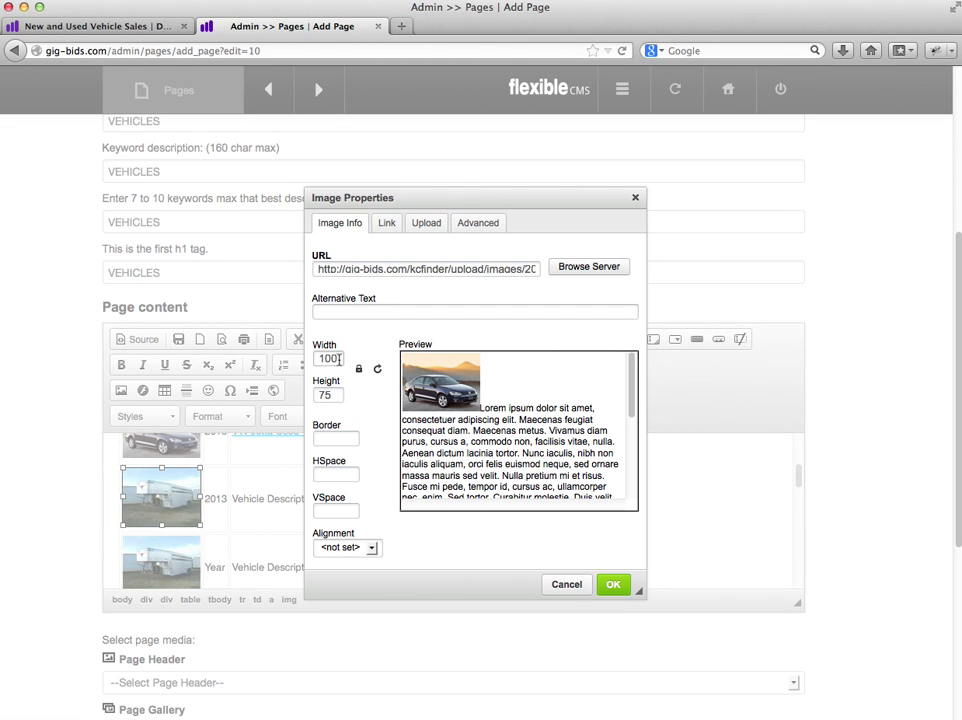
{"action": "left_click", "coordinate": [327, 358]}
{"action": "key", "text": "BackSpace"}
{"action": "key", "text": "BackSpace"}
{"action": "key", "text": "BackSpace"}
{"action": "left_click", "coordinate": [359, 367]}
{"action": "left_click", "coordinate": [614, 584]}
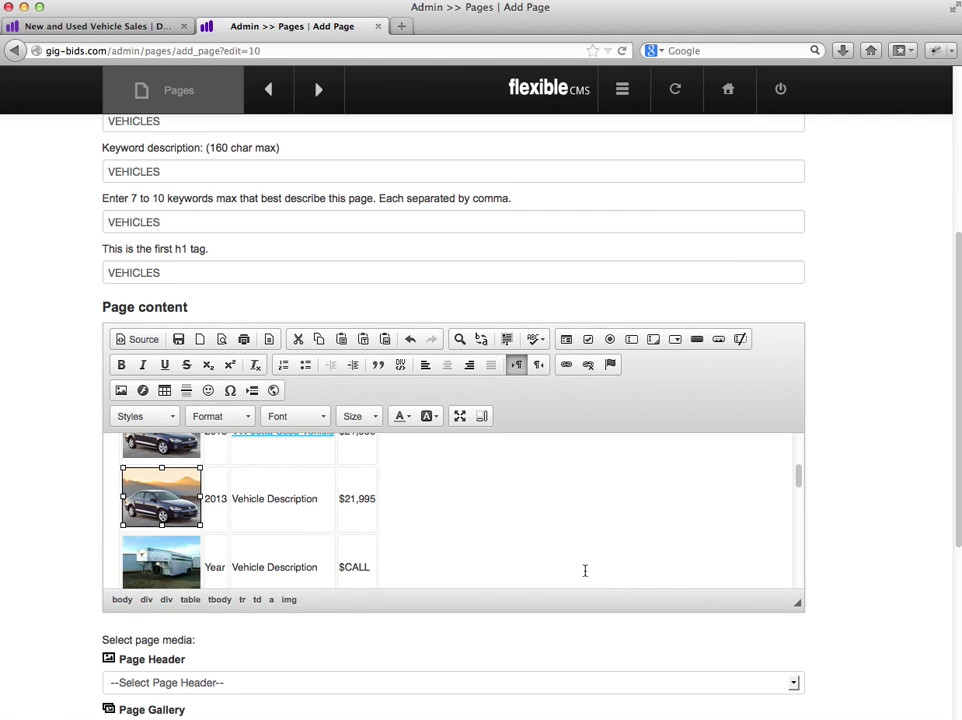
Step: Set the Jetta row's year to 2011 and its description to 2014-vw-jetta-tdi
{"action": "left_click", "coordinate": [257, 497]}
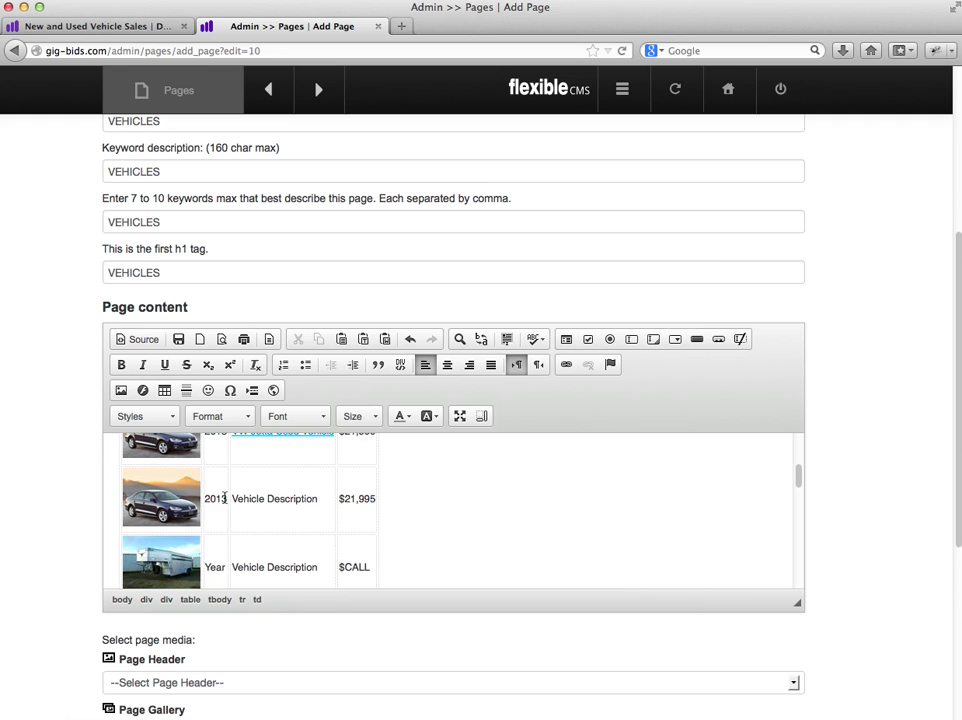
{"action": "left_click", "coordinate": [225, 497]}
{"action": "left_click", "coordinate": [313, 498]}
{"action": "left_click_drag", "start_coordinate": [311, 498], "coordinate": [237, 498]}
{"action": "type", "text": "V"}
{"action": "key", "text": "super+v"}
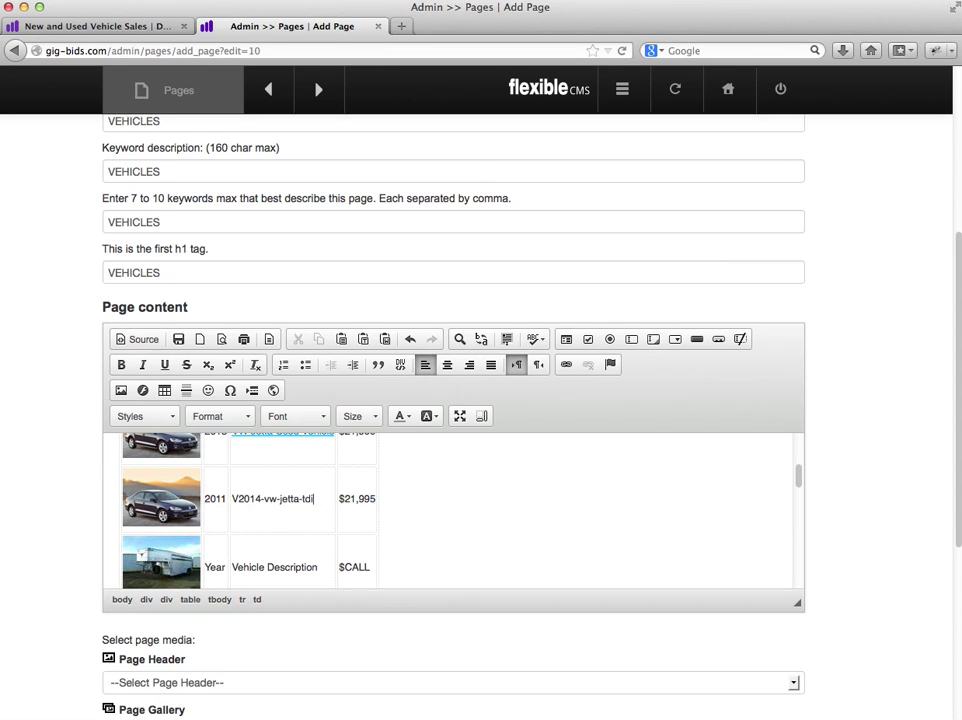
{"action": "left_click", "coordinate": [246, 500]}
{"action": "key", "text": "BackSpace"}
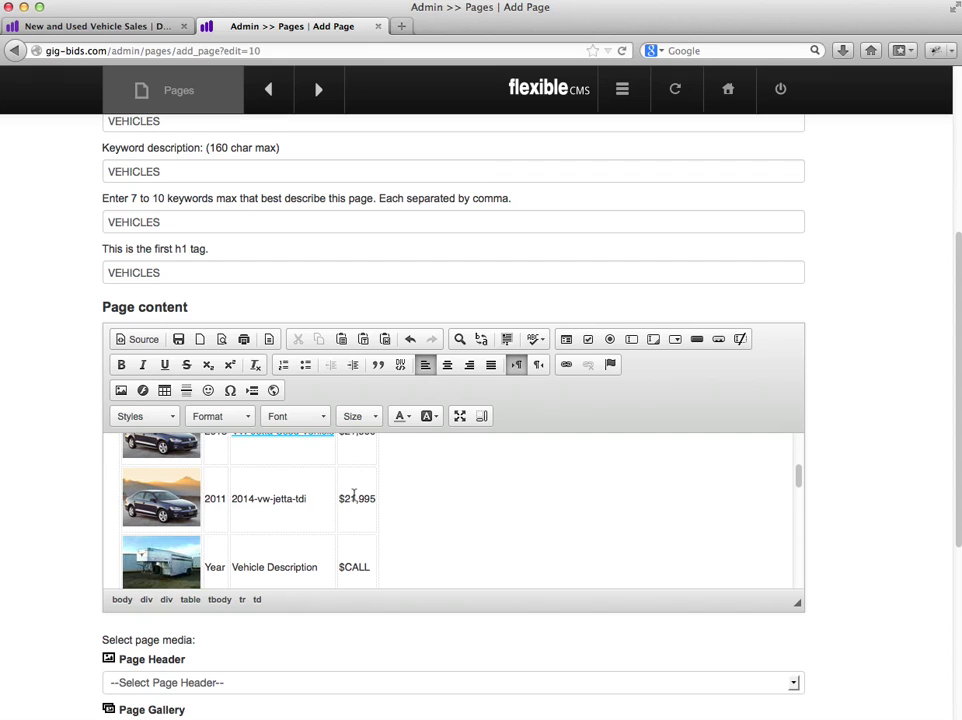
Step: Change the Jetta row's price from $21,995 to $19,995
{"action": "left_click", "coordinate": [356, 506]}
{"action": "key", "text": "BackSpace"}
{"action": "key", "text": "BackSpace"}
{"action": "type", "text": "19"}
{"action": "left_click", "coordinate": [351, 498]}
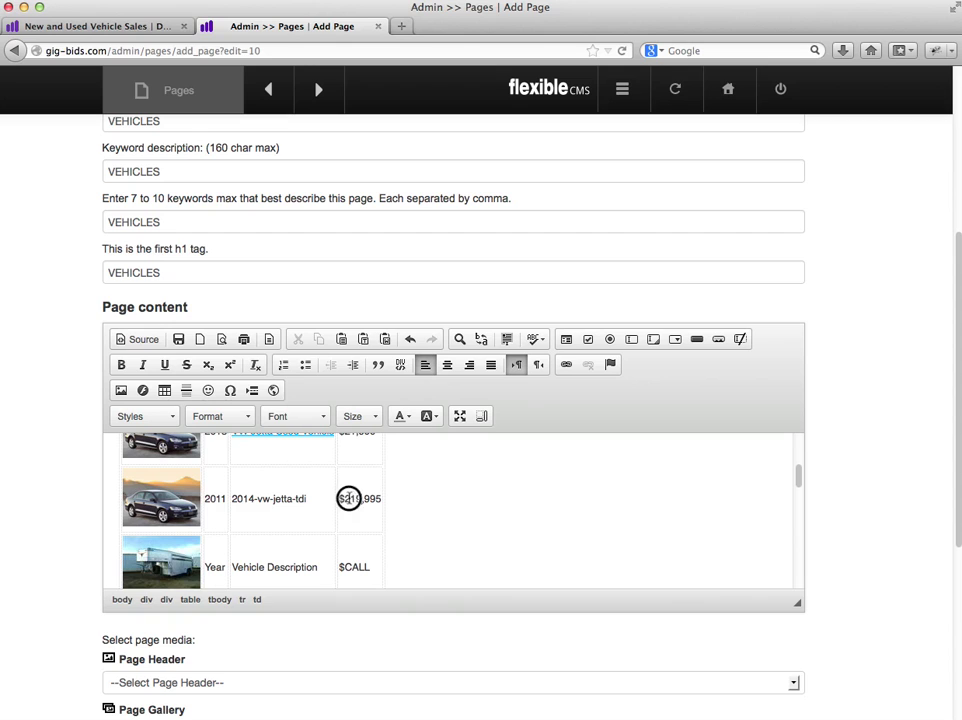
{"action": "key", "text": "BackSpace"}
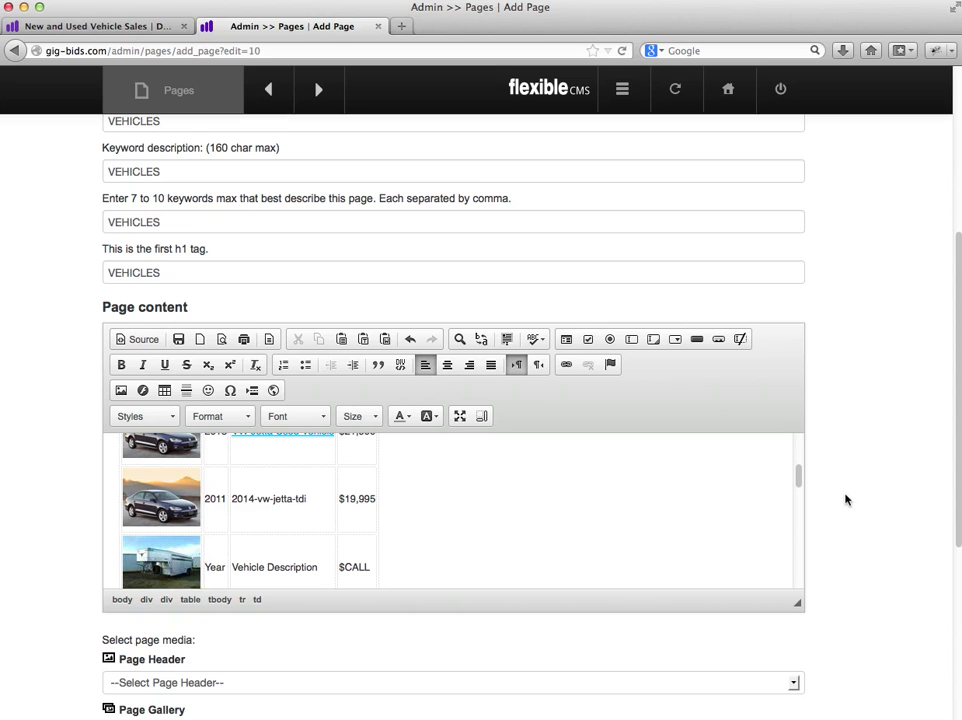
{"action": "left_click_drag", "start_coordinate": [798, 481], "coordinate": [799, 445]}
Step: Save the VEHICLES page and reload the live listing to confirm the 2011 Jetta row at $19,995
{"action": "scroll", "coordinate": [845, 459], "scroll_direction": "down", "scroll_amount": 2}
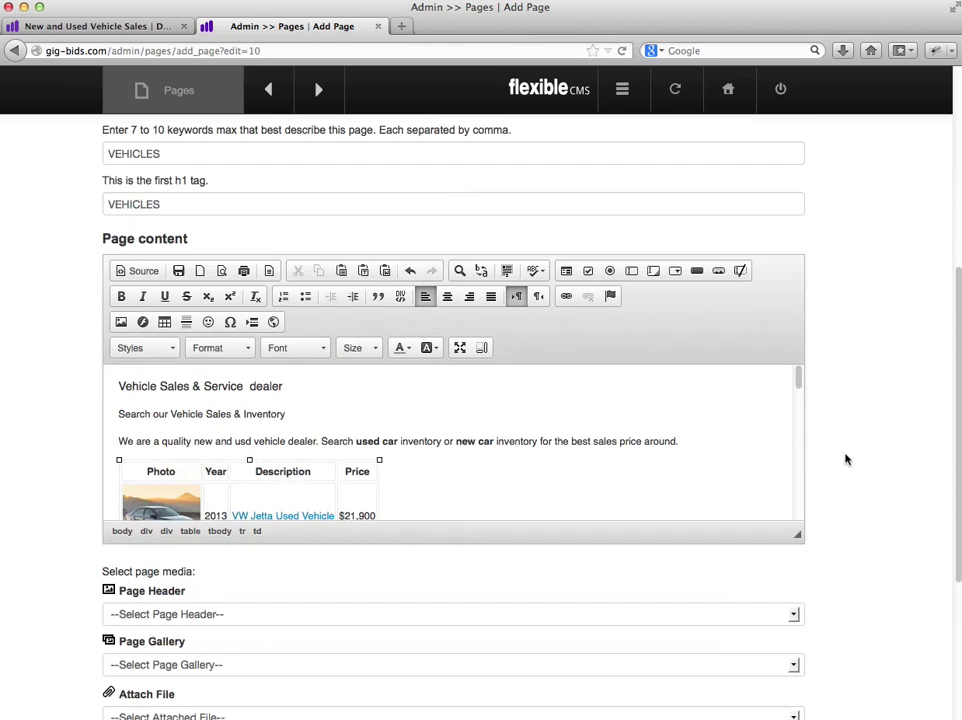
{"action": "scroll", "coordinate": [850, 450], "scroll_direction": "up", "scroll_amount": 5}
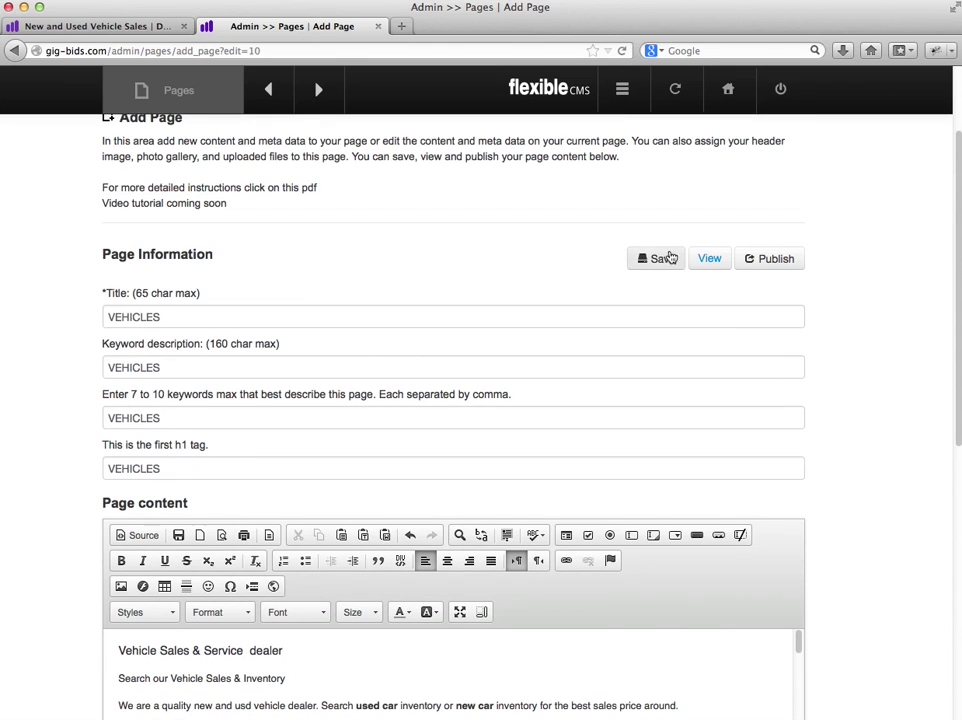
{"action": "left_click", "coordinate": [661, 259]}
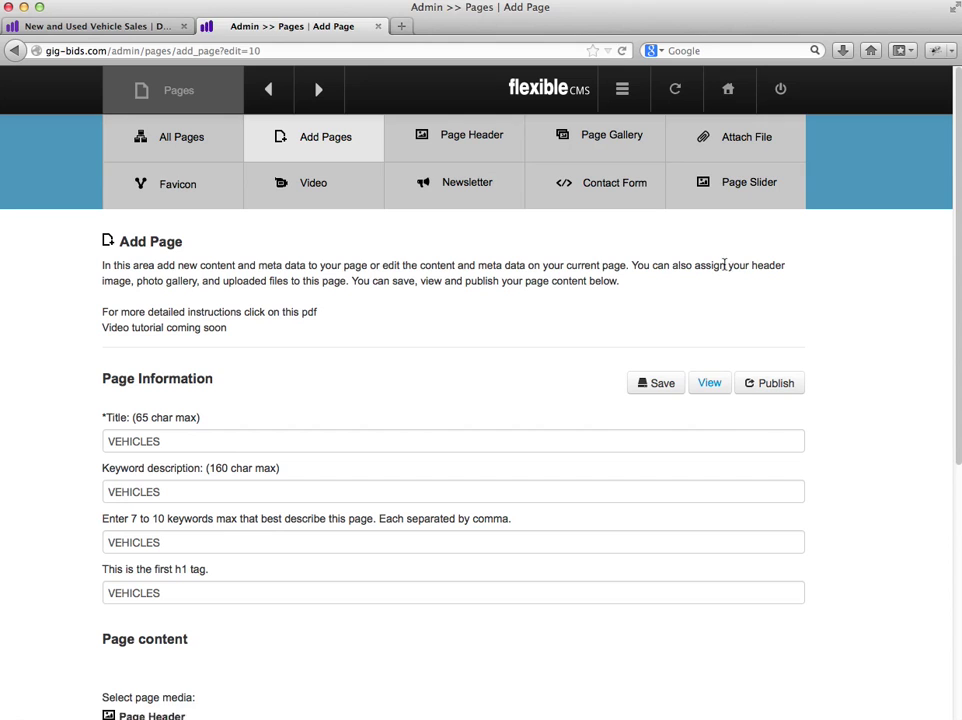
{"action": "left_click", "coordinate": [709, 383]}
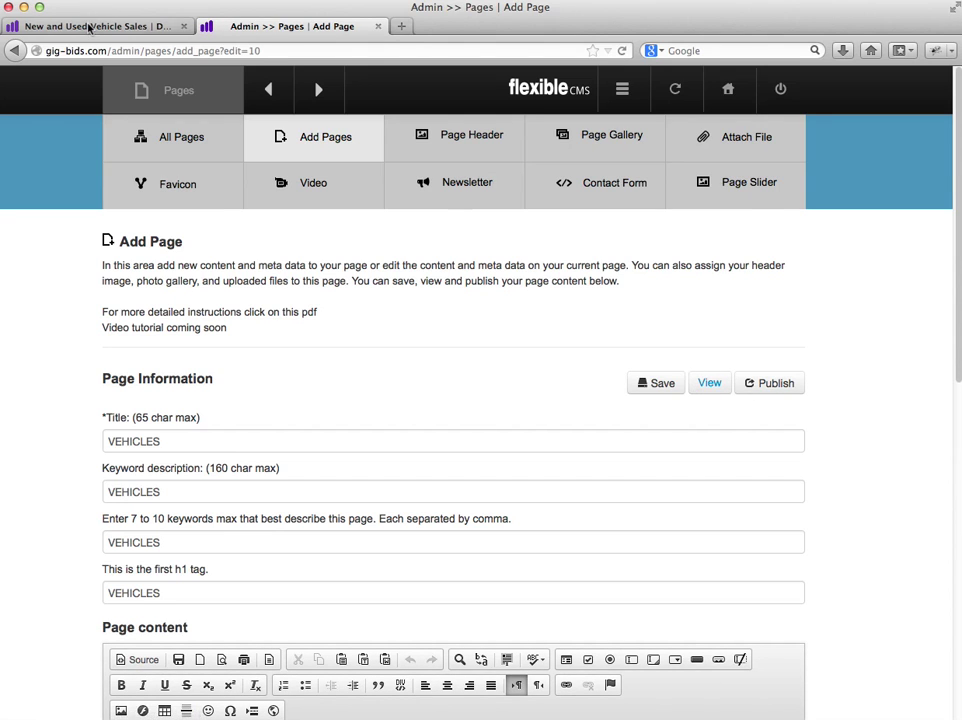
{"action": "left_click", "coordinate": [622, 51]}
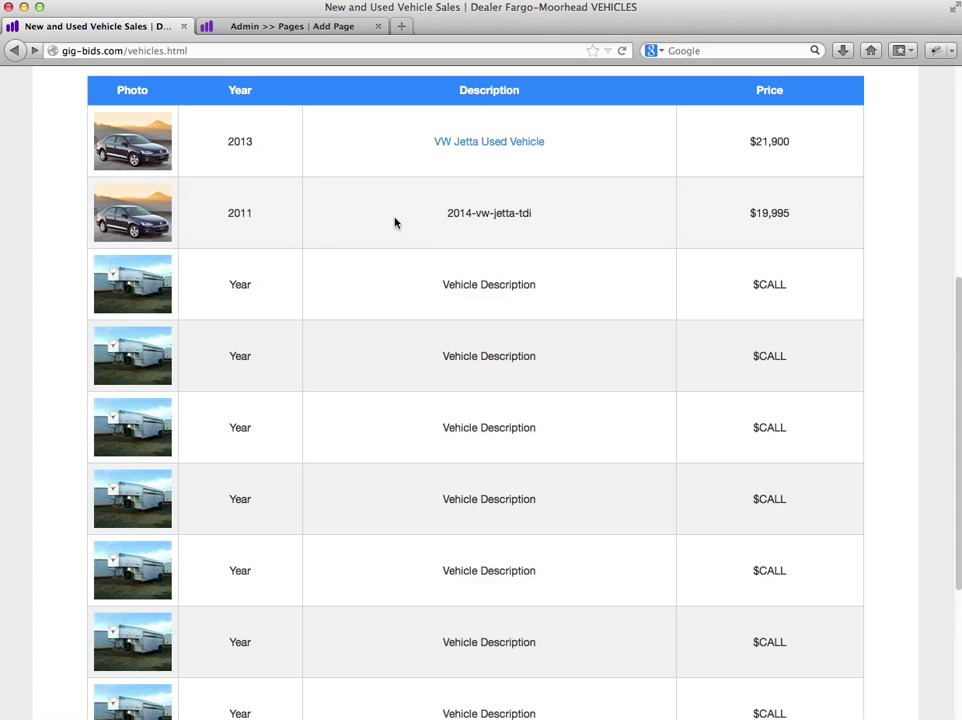
{"action": "left_click", "coordinate": [328, 30]}
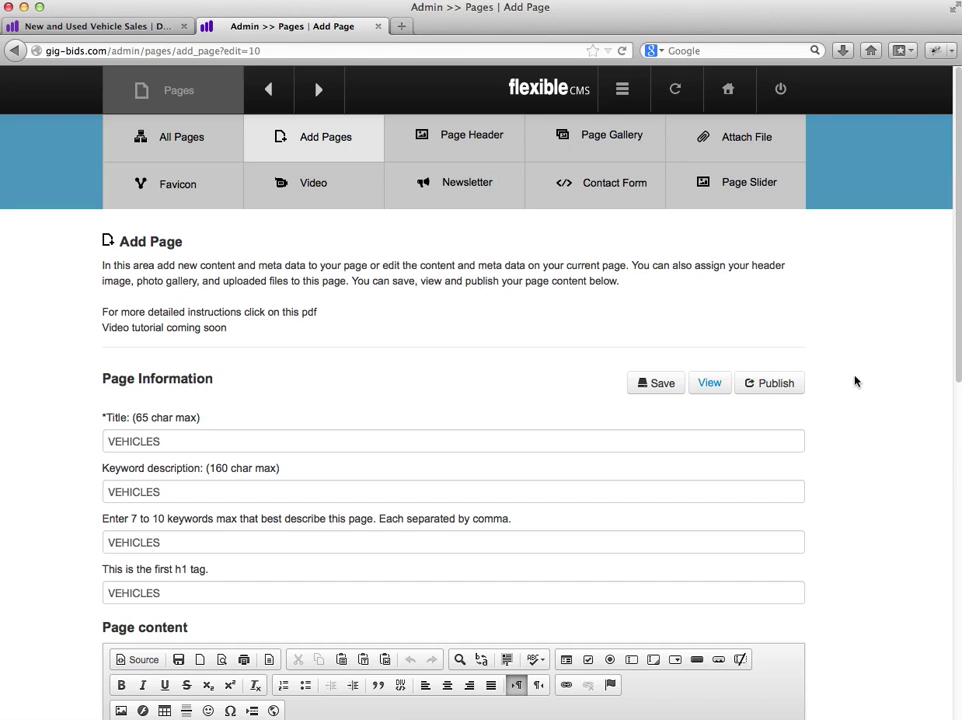
Step: Start a new page from All Pages and paste the Jetta file name as its title
{"action": "left_click", "coordinate": [195, 148]}
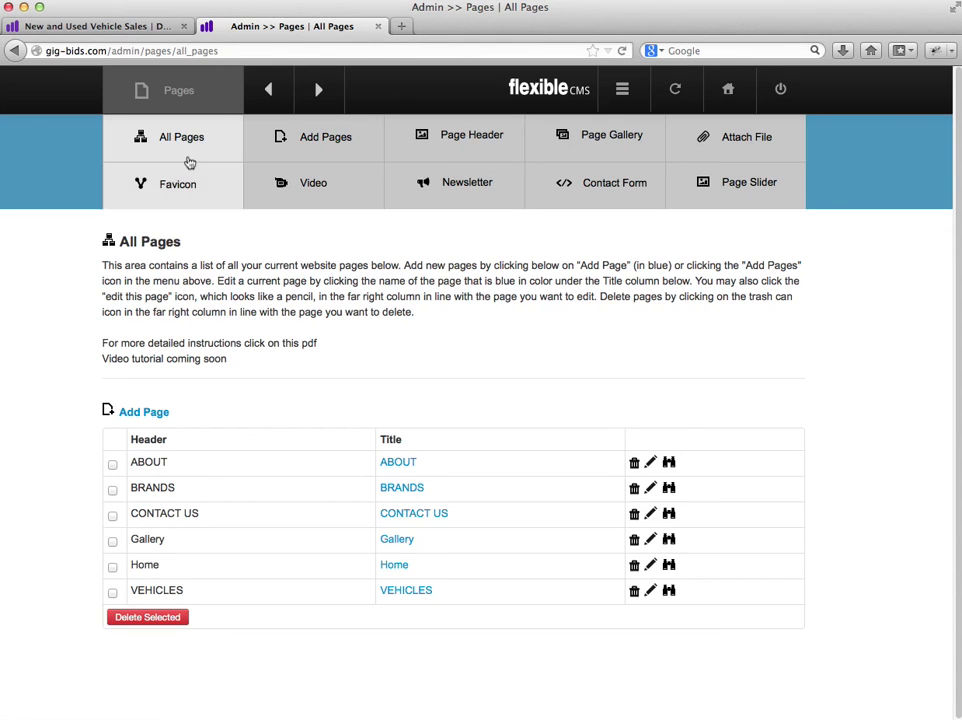
{"action": "left_click", "coordinate": [296, 146]}
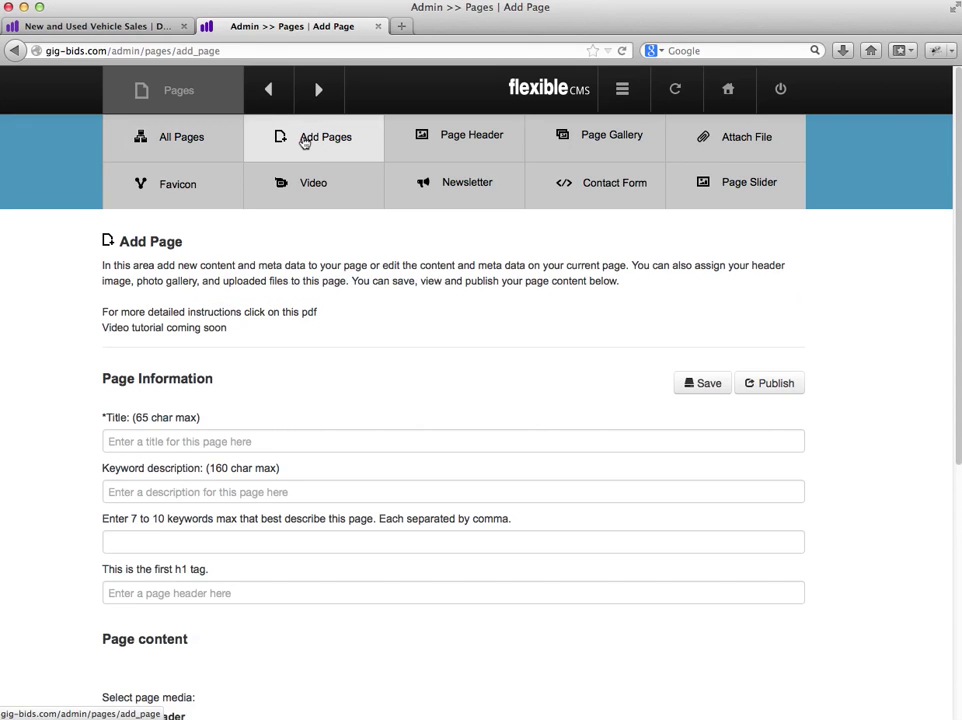
{"action": "left_click", "coordinate": [129, 440]}
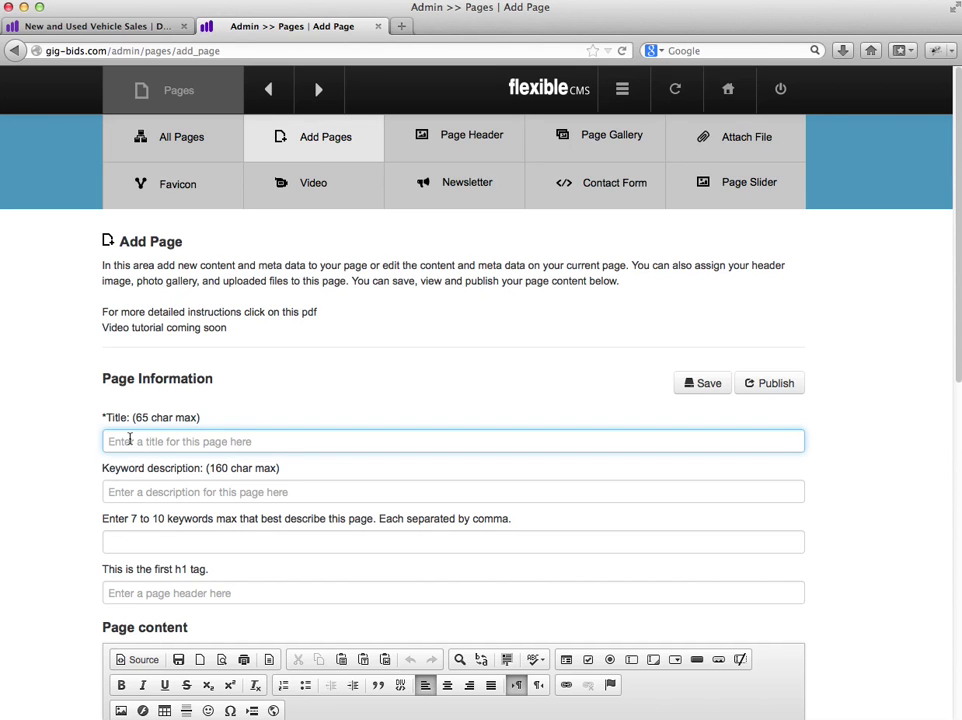
{"action": "type", "text": "2014-vw-jetta-tdi"}
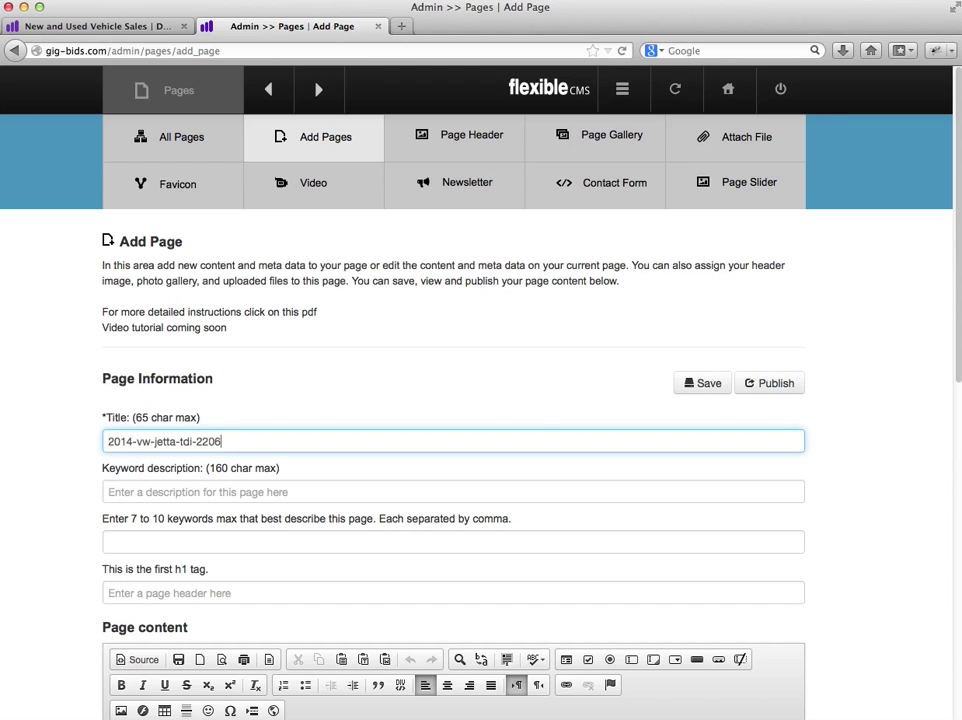
Step: Replace the title's hyphens with spaces so it reads '2014 vw jetta tdi 2206'
{"action": "left_click", "coordinate": [137, 441]}
{"action": "key", "text": "BackSpace"}
{"action": "key", "text": "BackSpace"}
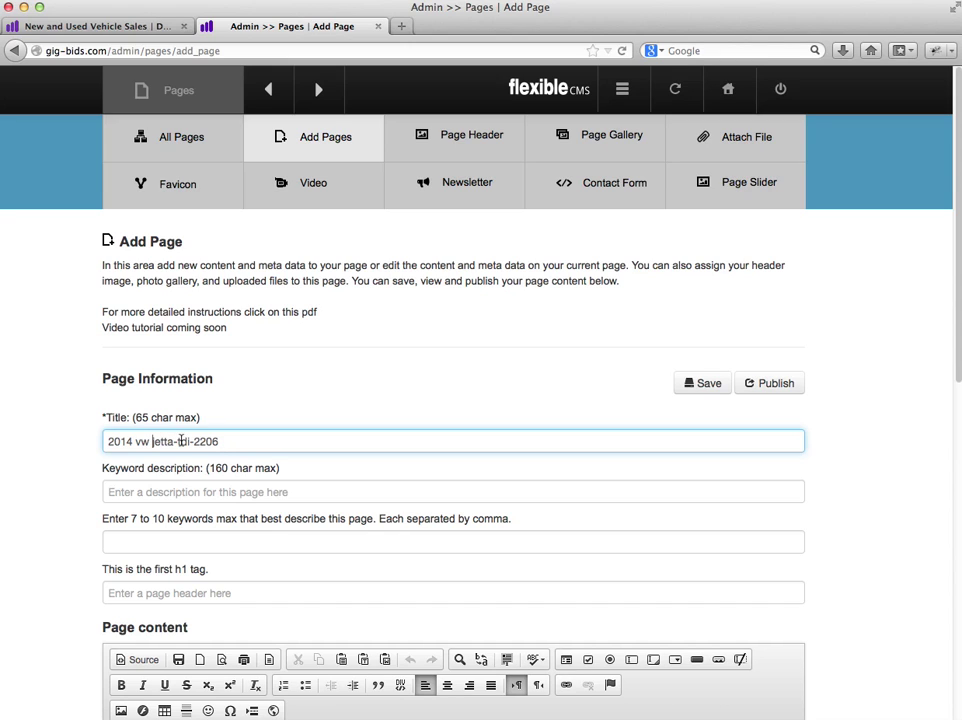
{"action": "left_click", "coordinate": [180, 441]}
{"action": "key", "text": "BackSpace"}
{"action": "left_click", "coordinate": [191, 447]}
{"action": "key", "text": "BackSpace"}
Step: Copy the title into the keyword description and keywords fields
{"action": "left_click_drag", "start_coordinate": [213, 444], "coordinate": [92, 437]}
{"action": "key", "text": "super+c"}
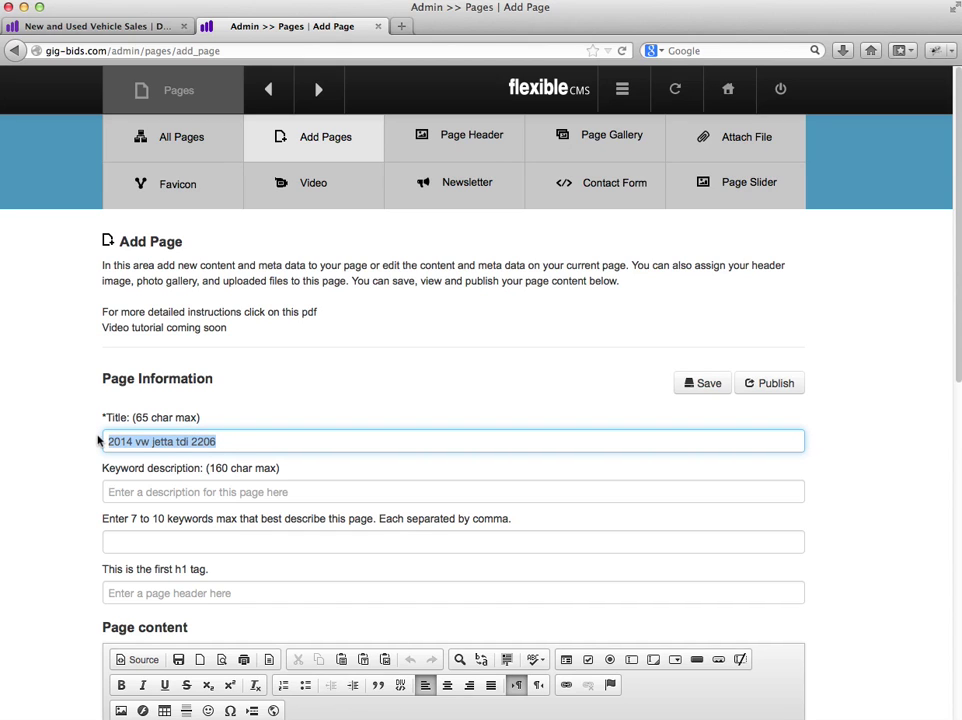
{"action": "left_click", "coordinate": [117, 488]}
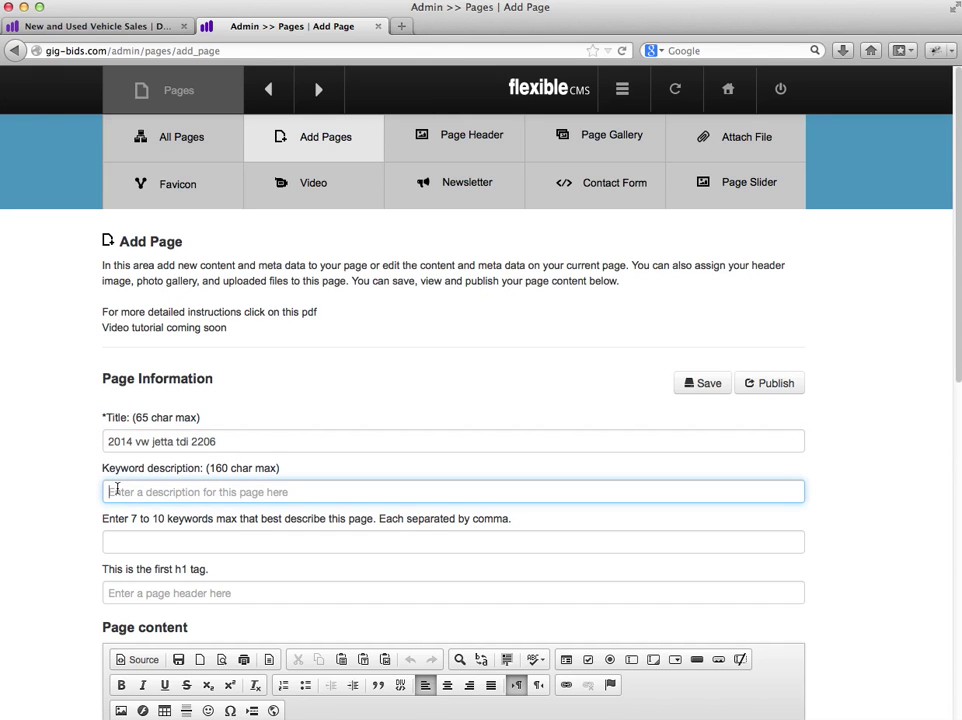
{"action": "key", "text": "super+v"}
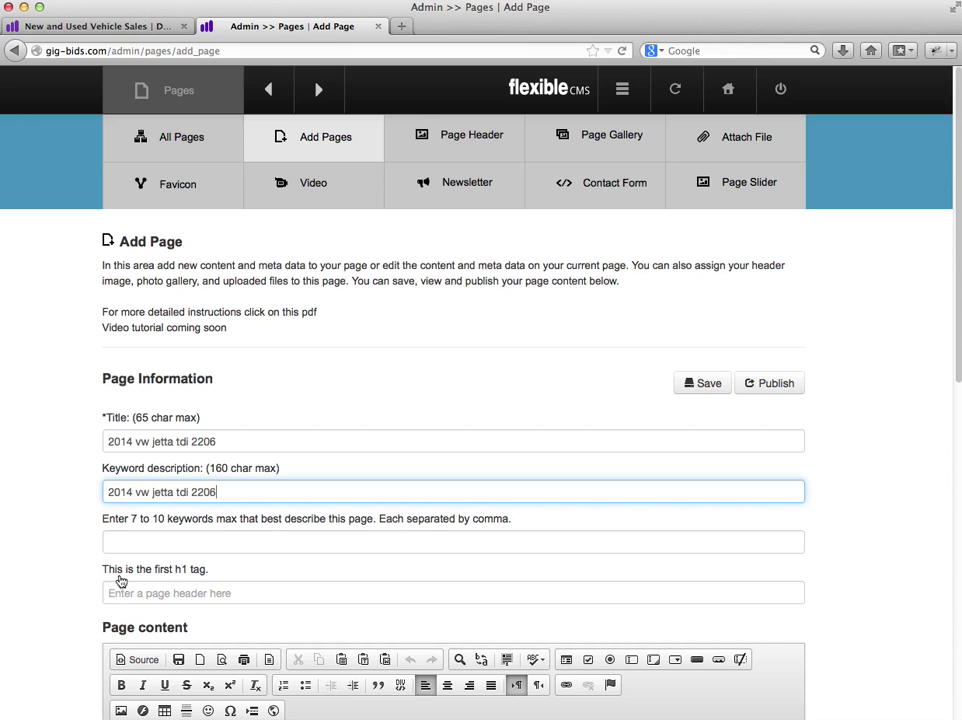
{"action": "left_click", "coordinate": [114, 537]}
{"action": "key", "text": "super+v"}
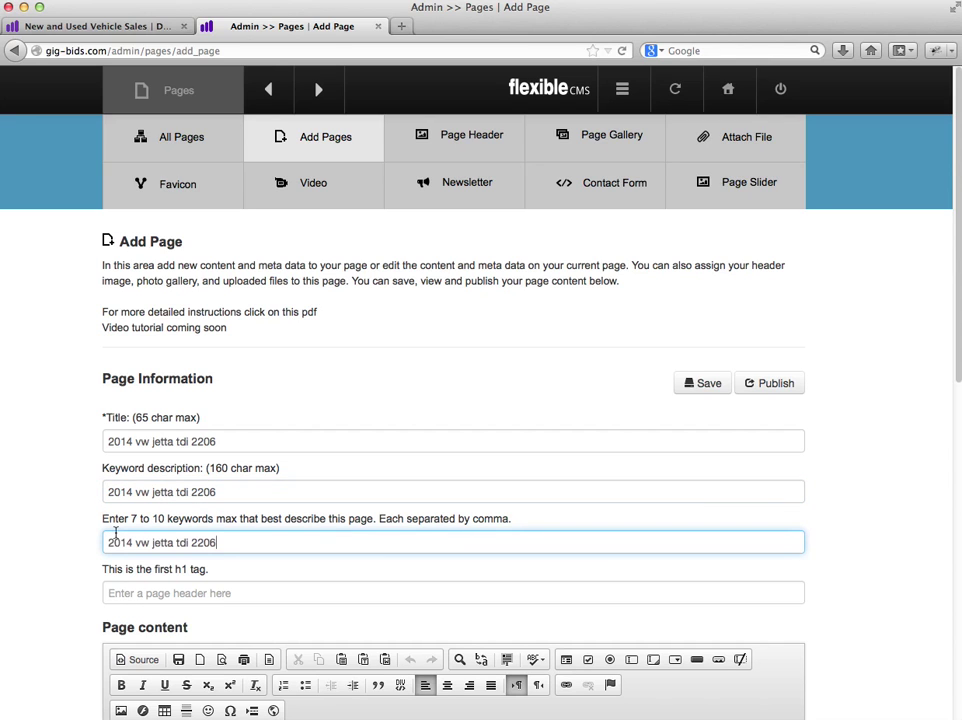
{"action": "scroll", "coordinate": [55, 527], "scroll_direction": "down", "scroll_amount": 2}
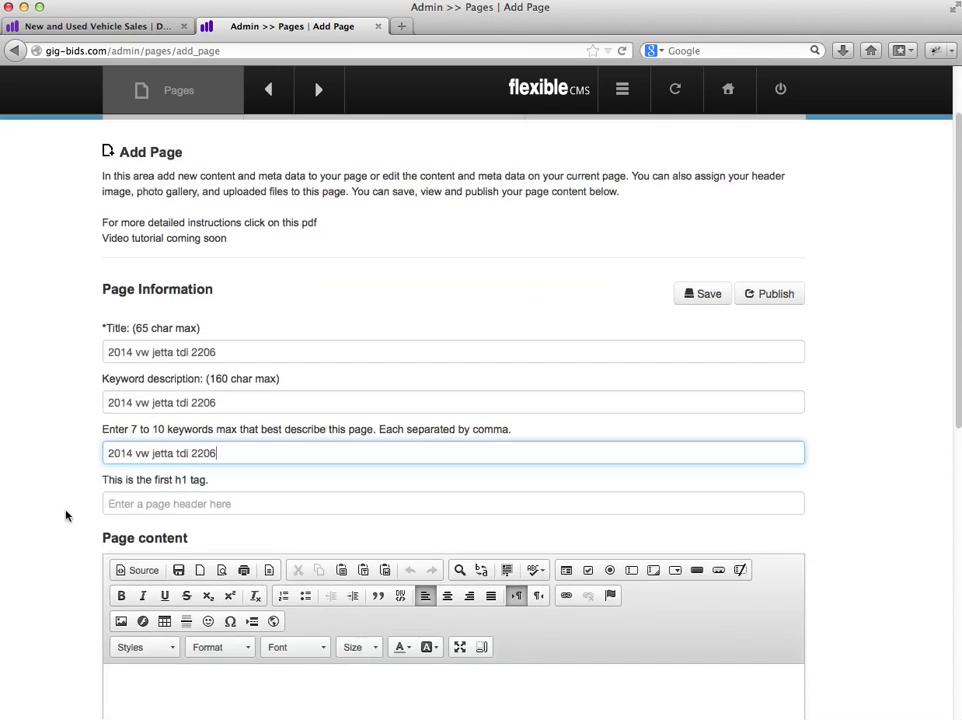
{"action": "left_click", "coordinate": [131, 690]}
{"action": "scroll", "coordinate": [850, 440], "scroll_direction": "down", "scroll_amount": 4}
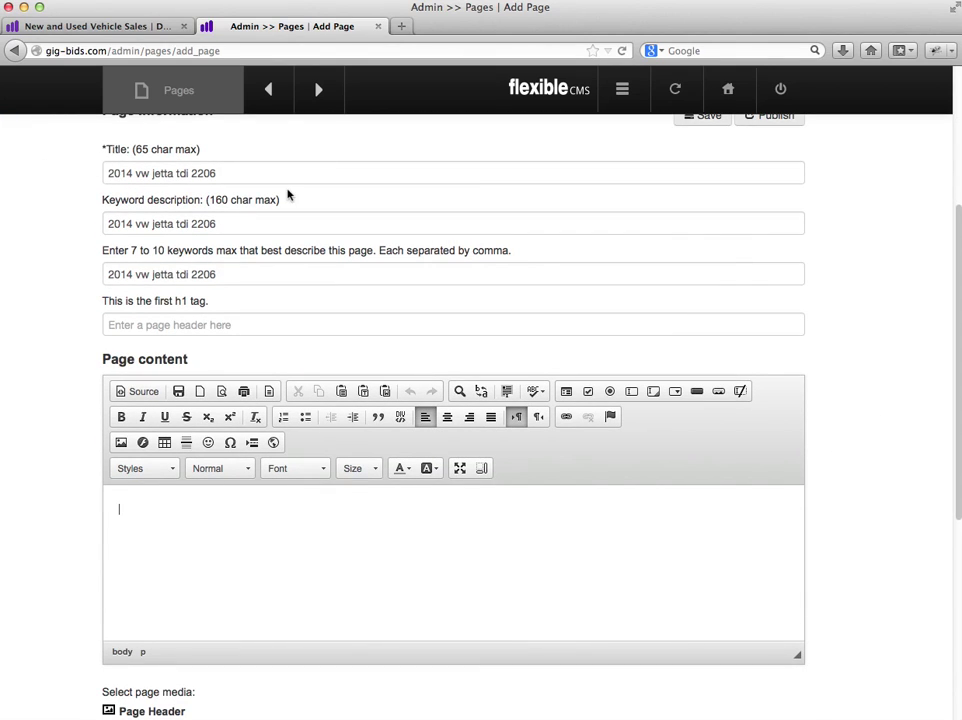
Step: In Source view, paste the trailer listing HTML from the text document into the page content
{"action": "left_click", "coordinate": [147, 393]}
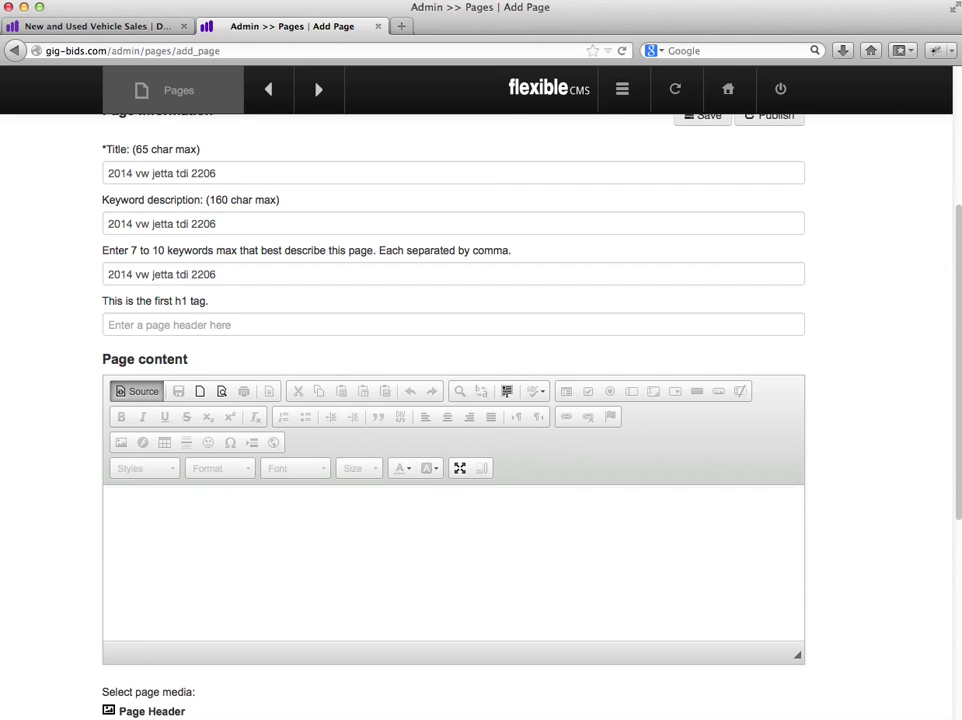
{"action": "left_click", "coordinate": [687, 708]}
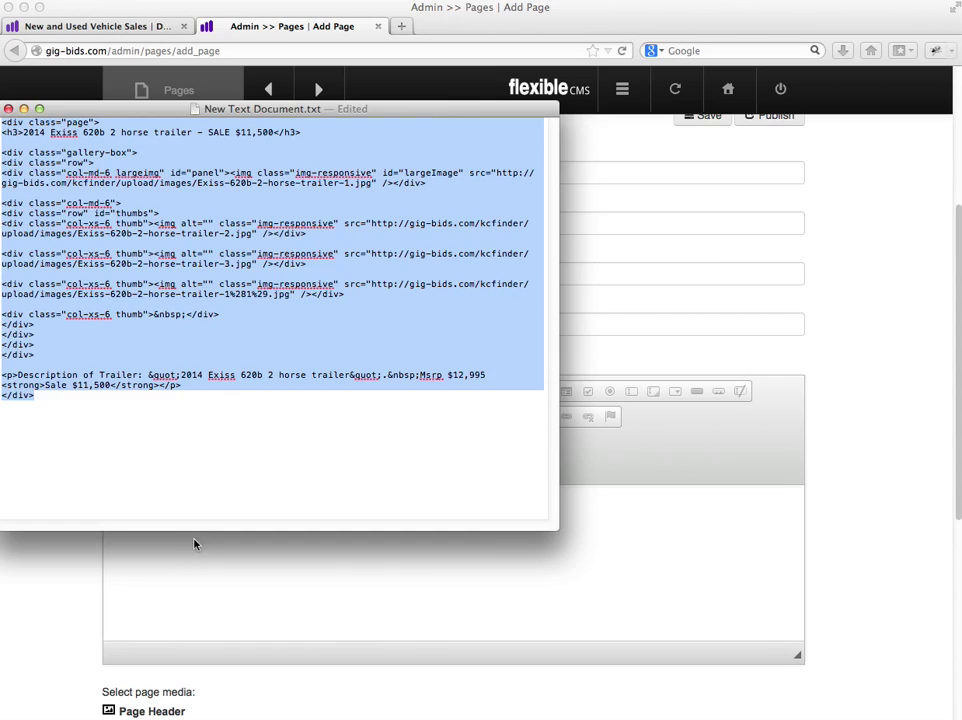
{"action": "key", "text": "super+h"}
{"action": "left_click", "coordinate": [137, 504]}
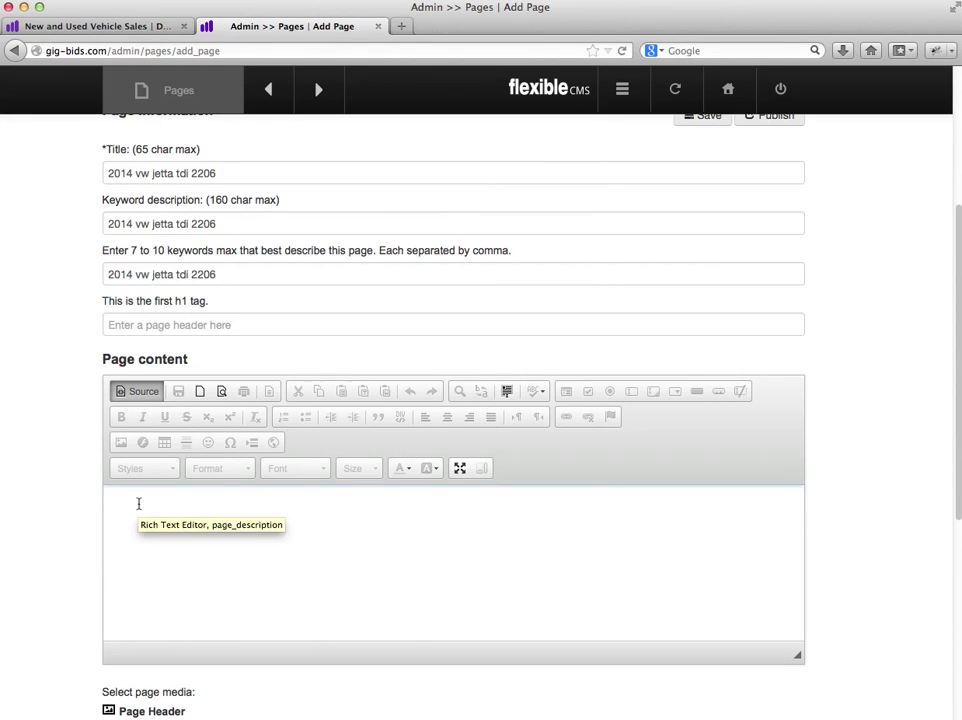
{"action": "key", "text": "super+v"}
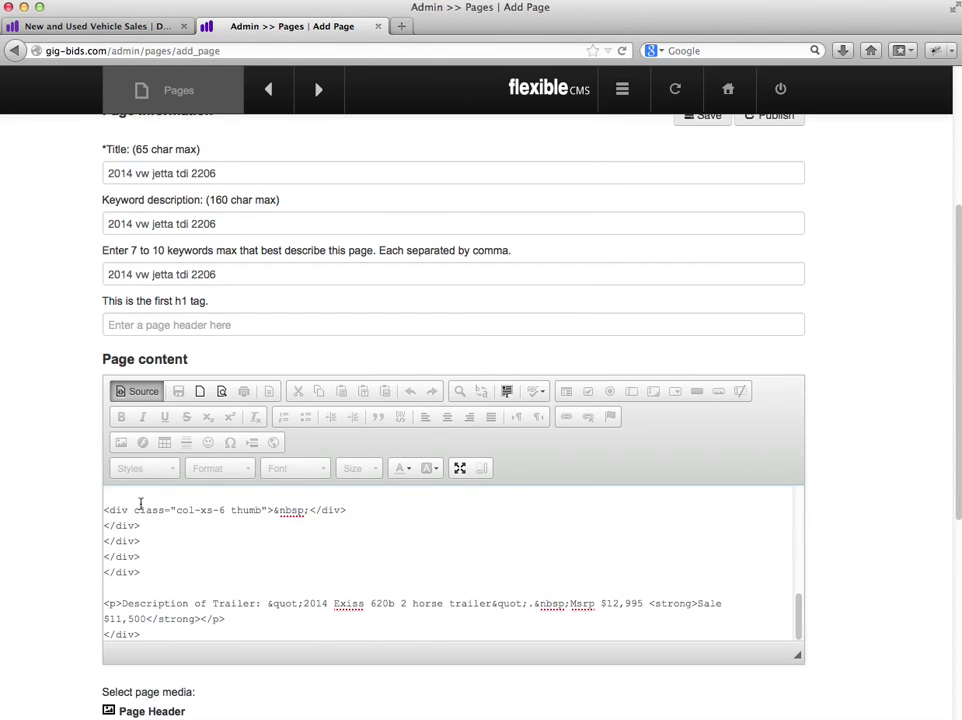
{"action": "left_click_drag", "start_coordinate": [799, 621], "coordinate": [841, 478]}
{"action": "scroll", "coordinate": [854, 486], "scroll_direction": "up", "scroll_amount": 3}
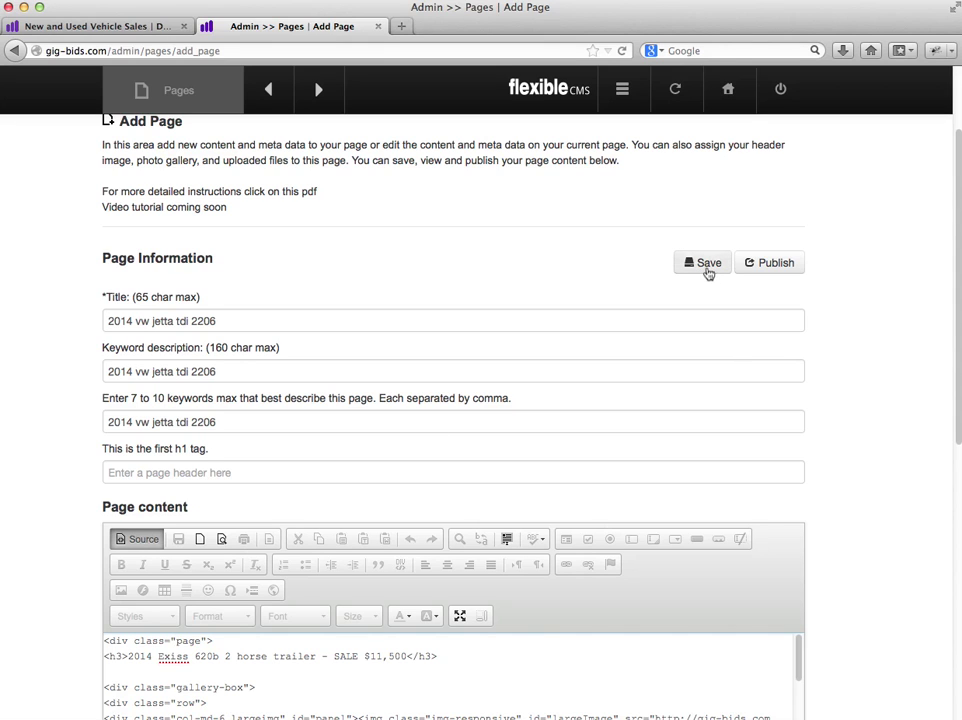
Step: Save the page, open live 2014-vw-jetta-tdi-2206.html, and cycle the rear-doors, side and interior photos
{"action": "left_click", "coordinate": [707, 264]}
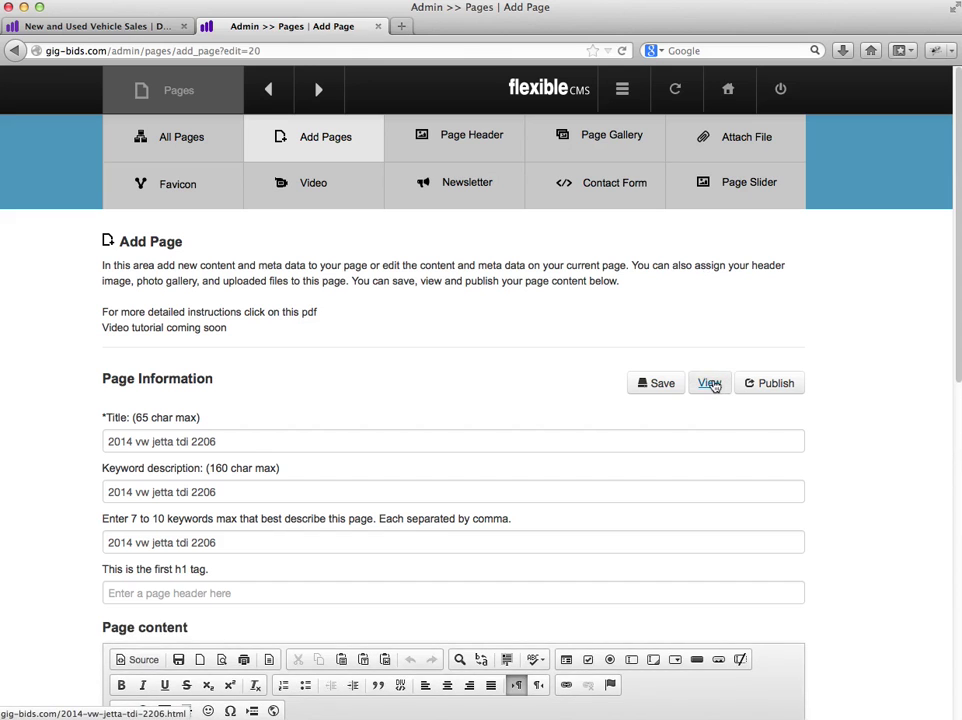
{"action": "left_click", "coordinate": [710, 385]}
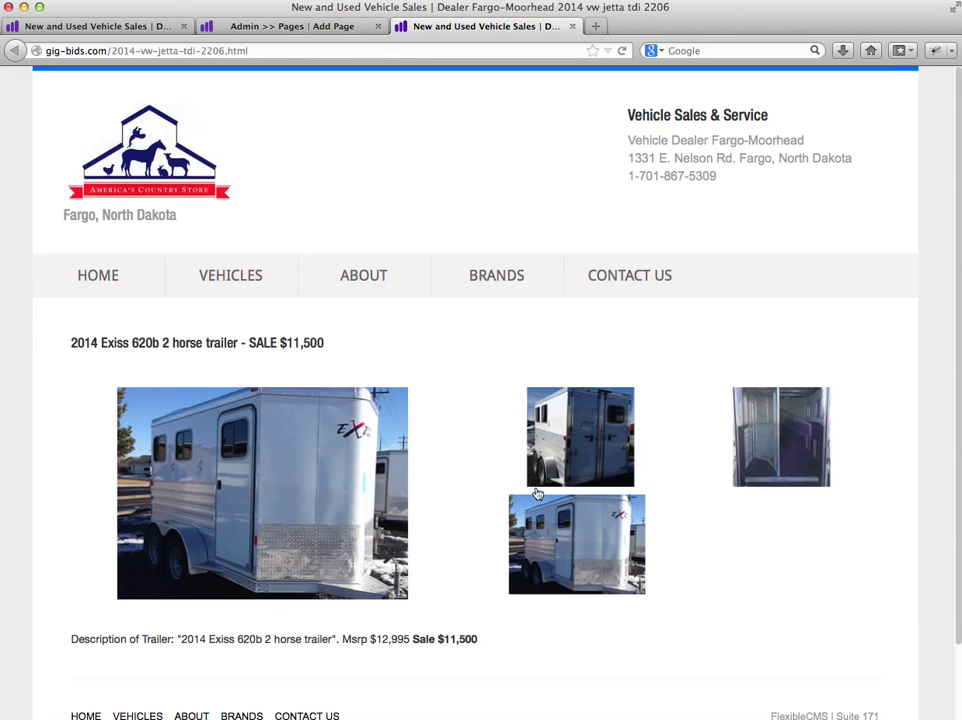
{"action": "left_click", "coordinate": [580, 431]}
{"action": "left_click", "coordinate": [553, 571]}
{"action": "left_click", "coordinate": [791, 421]}
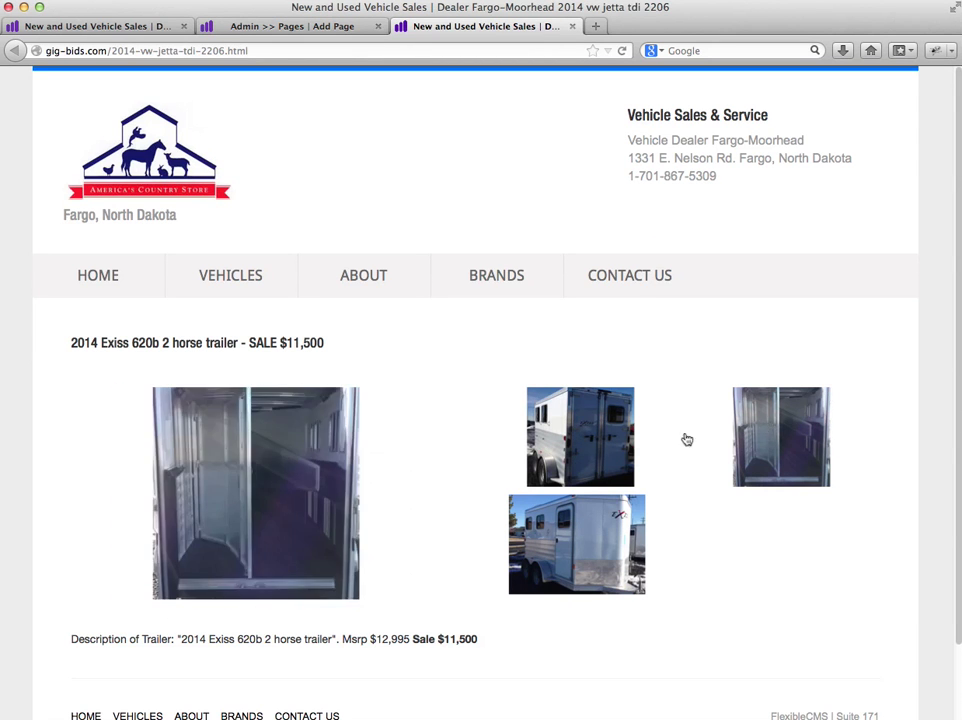
{"action": "left_click", "coordinate": [556, 431]}
{"action": "left_click", "coordinate": [555, 539]}
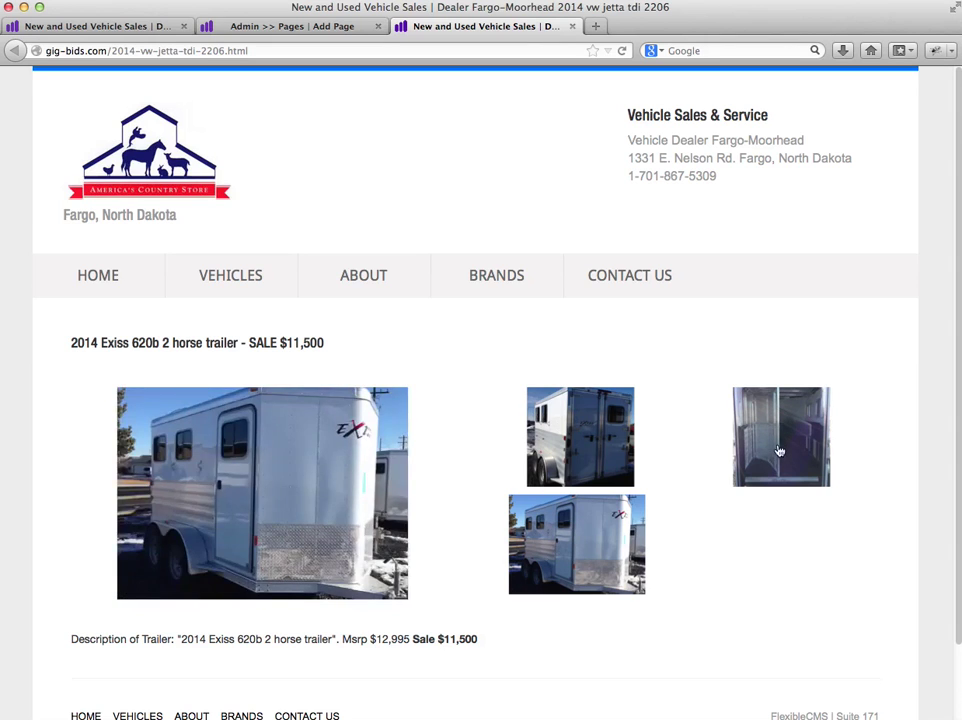
{"action": "left_click", "coordinate": [779, 451]}
Step: Cycle through the trailer gallery photos again, then return to the page editor
{"action": "left_click_drag", "start_coordinate": [71, 343], "coordinate": [335, 341]}
{"action": "left_click", "coordinate": [553, 425]}
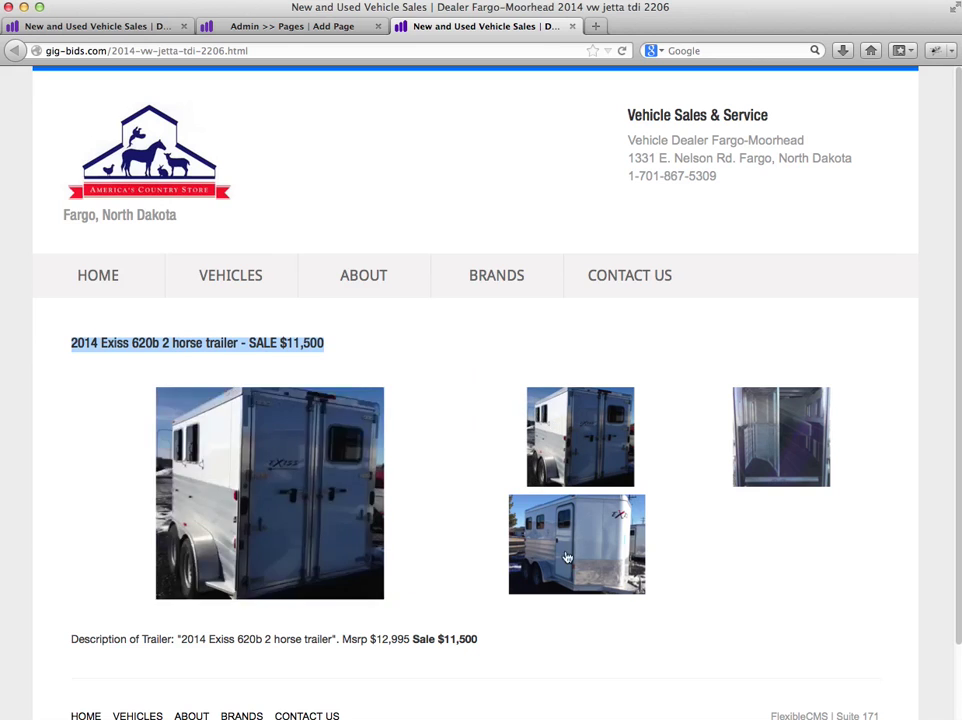
{"action": "left_click", "coordinate": [576, 543]}
{"action": "left_click", "coordinate": [827, 400]}
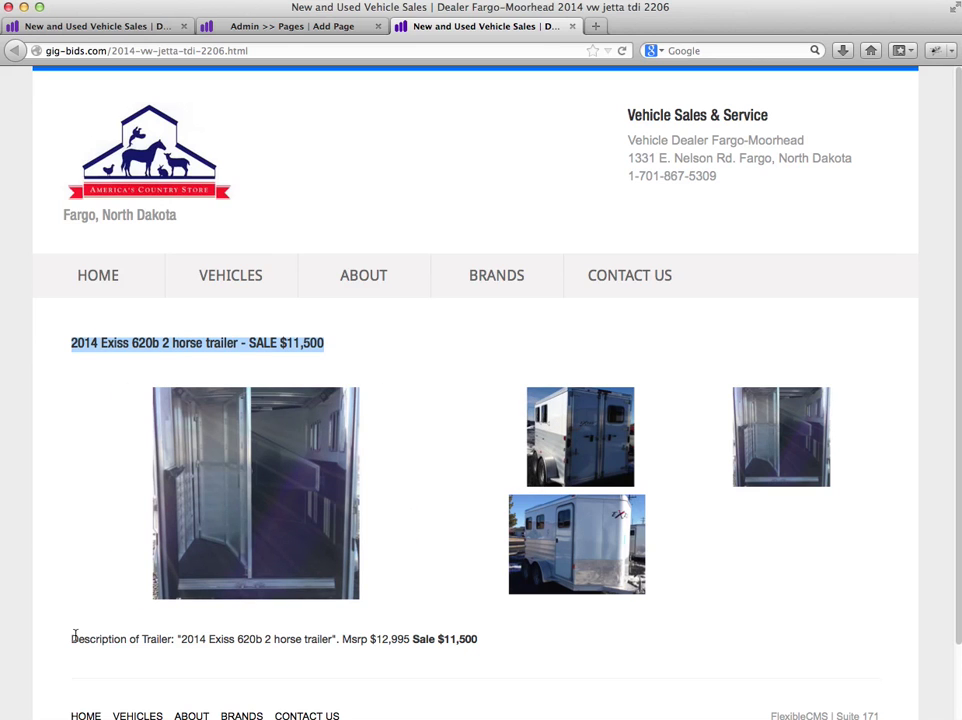
{"action": "left_click", "coordinate": [75, 636]}
{"action": "scroll", "coordinate": [140, 603], "scroll_direction": "down", "scroll_amount": 2}
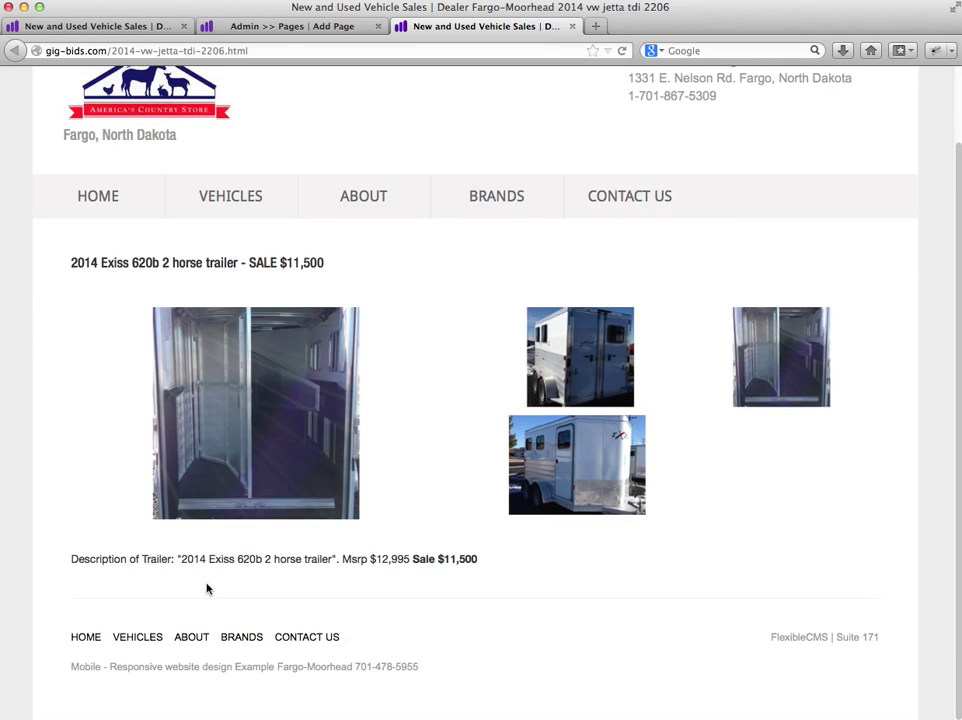
{"action": "scroll", "coordinate": [273, 580], "scroll_direction": "up", "scroll_amount": 2}
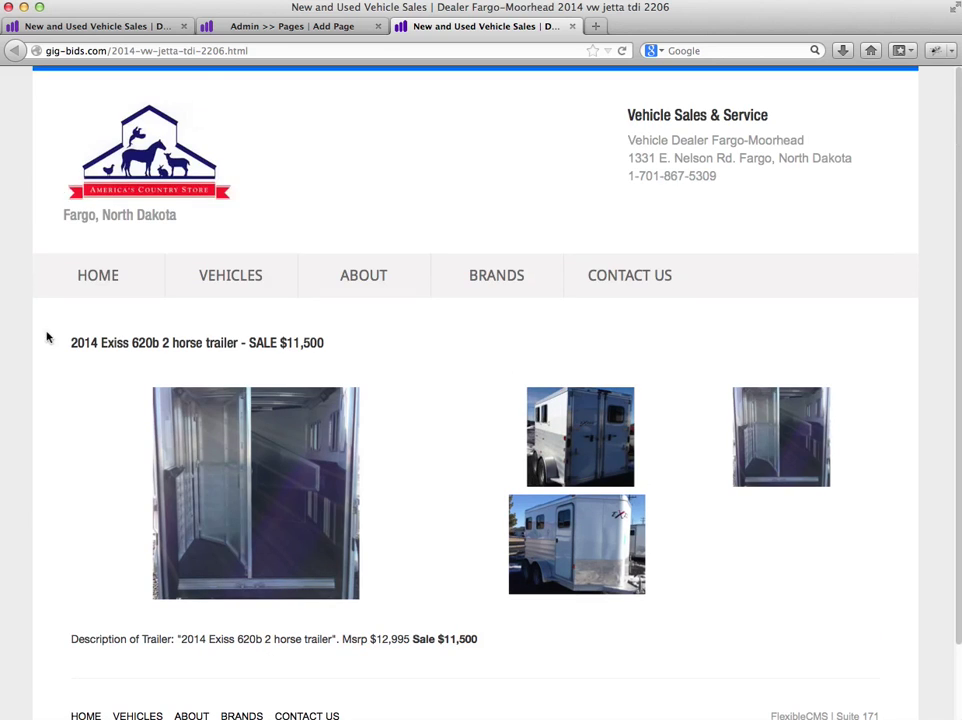
{"action": "left_click", "coordinate": [258, 28]}
Step: Swap the large trailer photo for an uploaded 2014-vw-jetta-tdi-1.jpg with width and height cleared
{"action": "scroll", "coordinate": [902, 403], "scroll_direction": "down", "scroll_amount": 3}
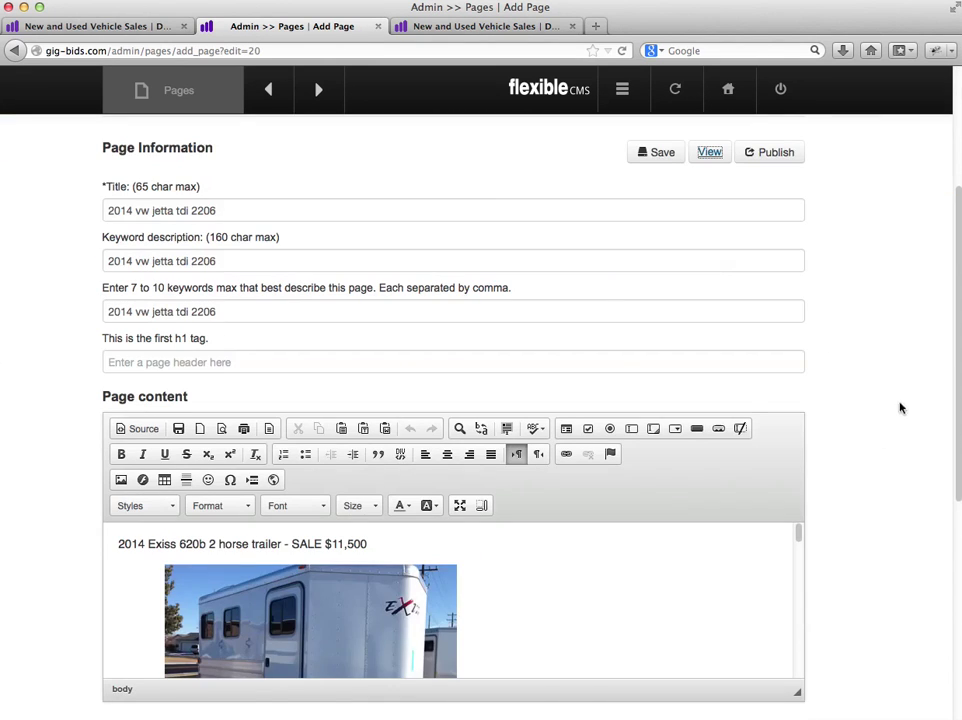
{"action": "left_click", "coordinate": [312, 608]}
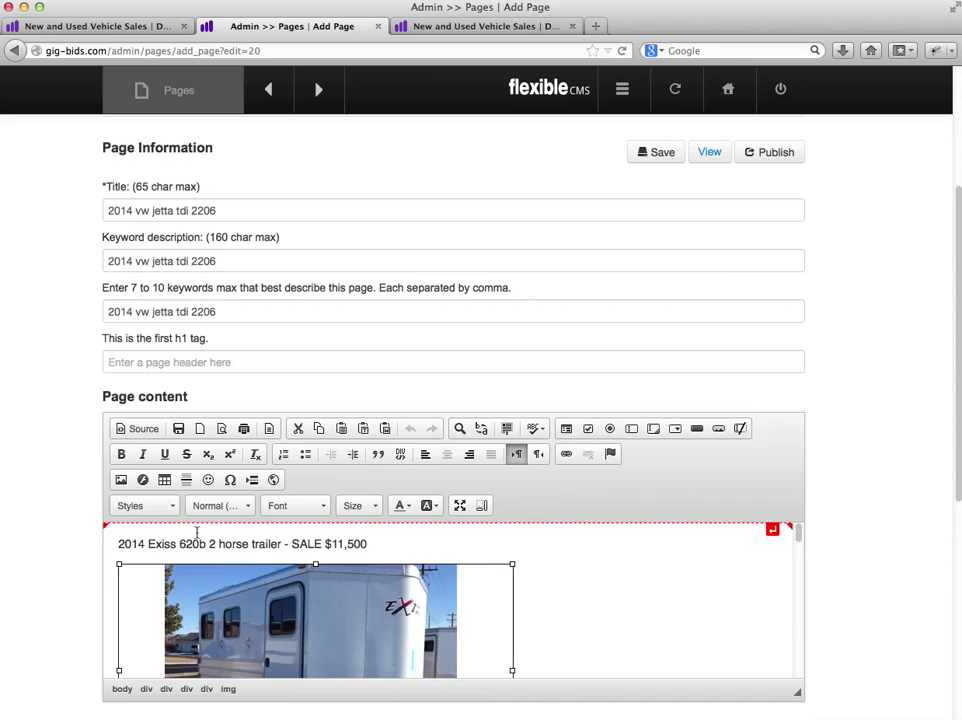
{"action": "left_click", "coordinate": [121, 481]}
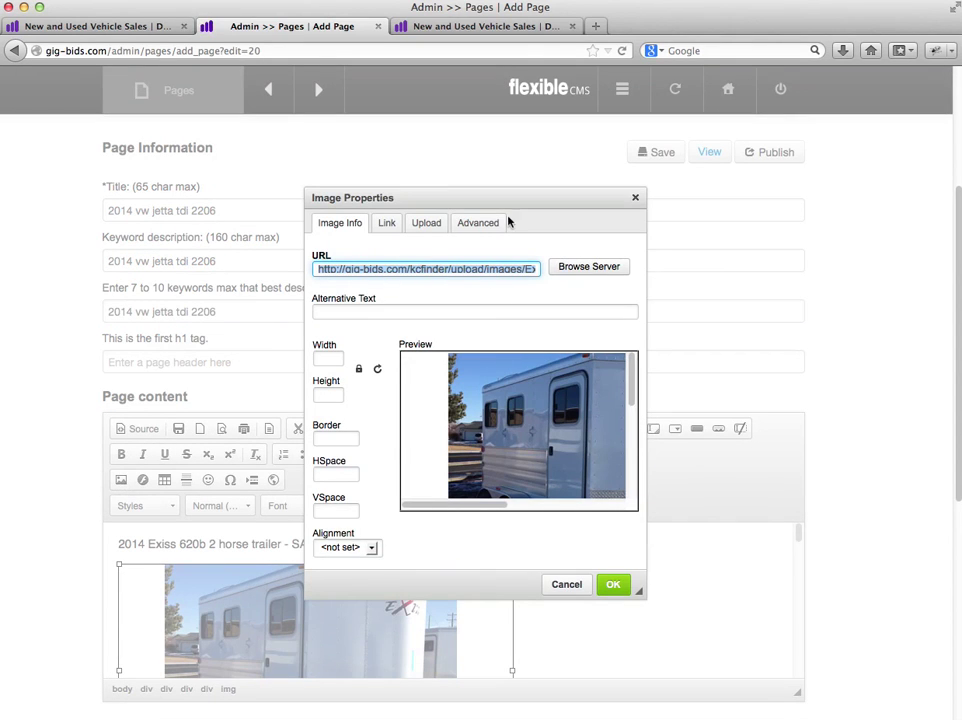
{"action": "left_click", "coordinate": [430, 224]}
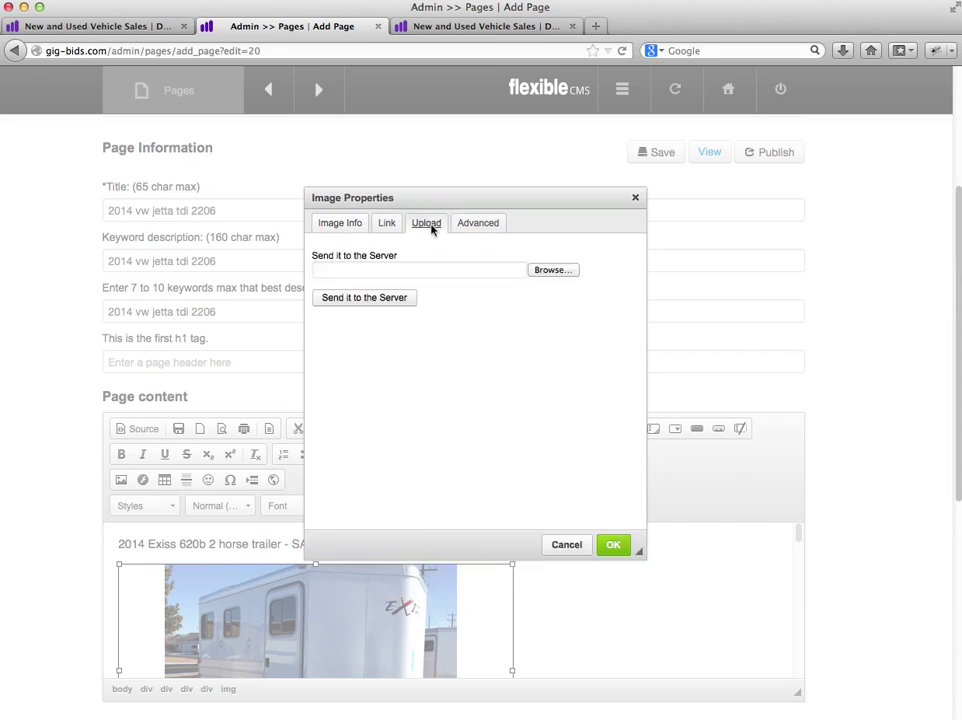
{"action": "left_click", "coordinate": [563, 274]}
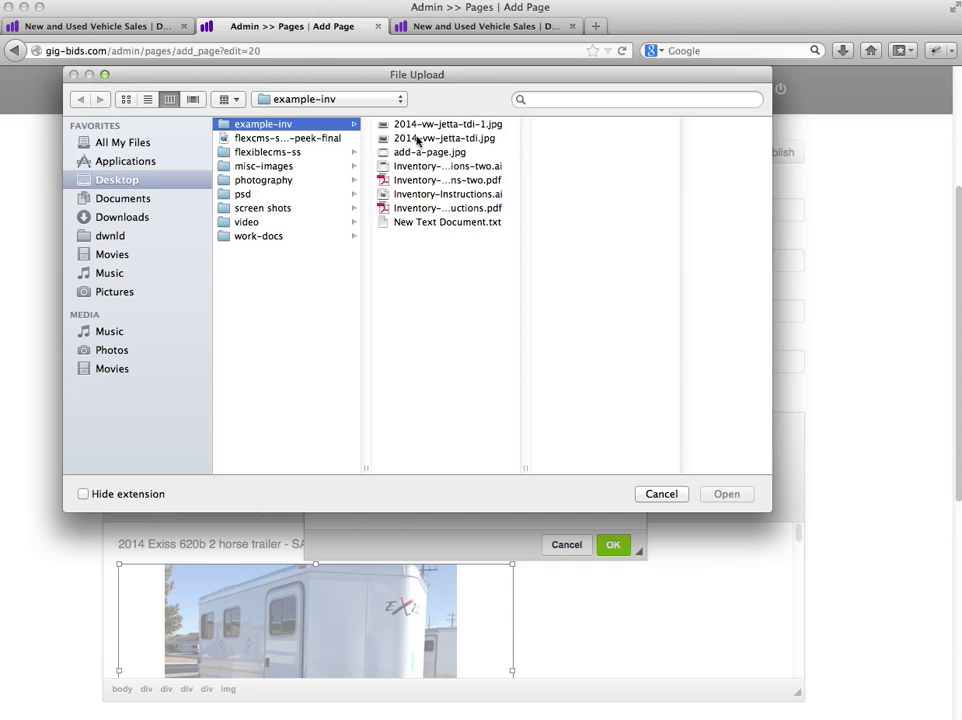
{"action": "left_click", "coordinate": [414, 126]}
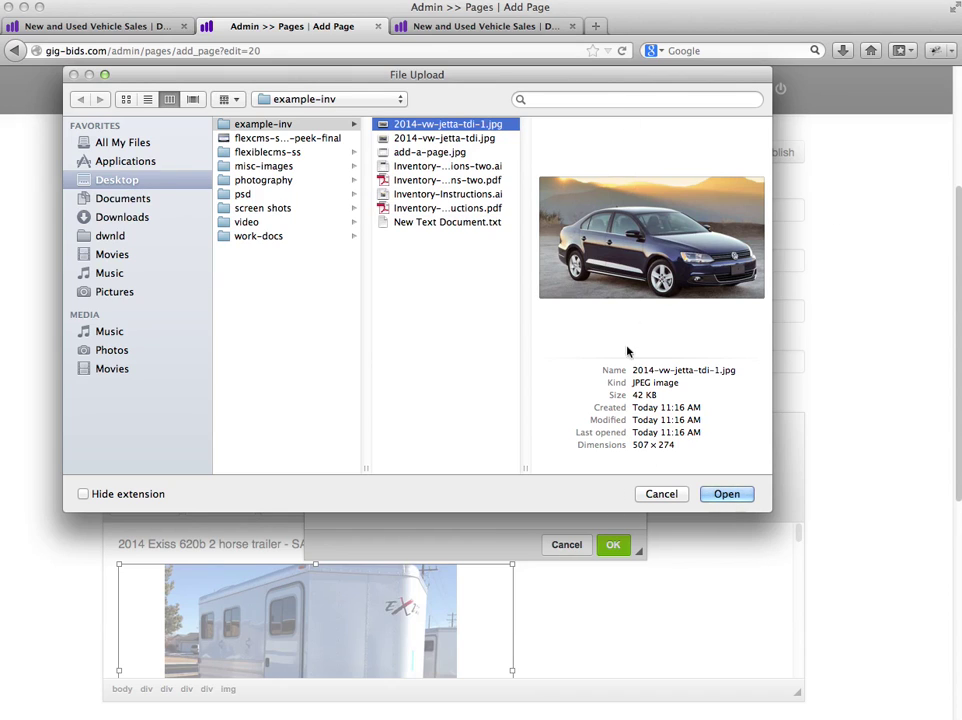
{"action": "left_click", "coordinate": [727, 494]}
{"action": "left_click", "coordinate": [365, 301]}
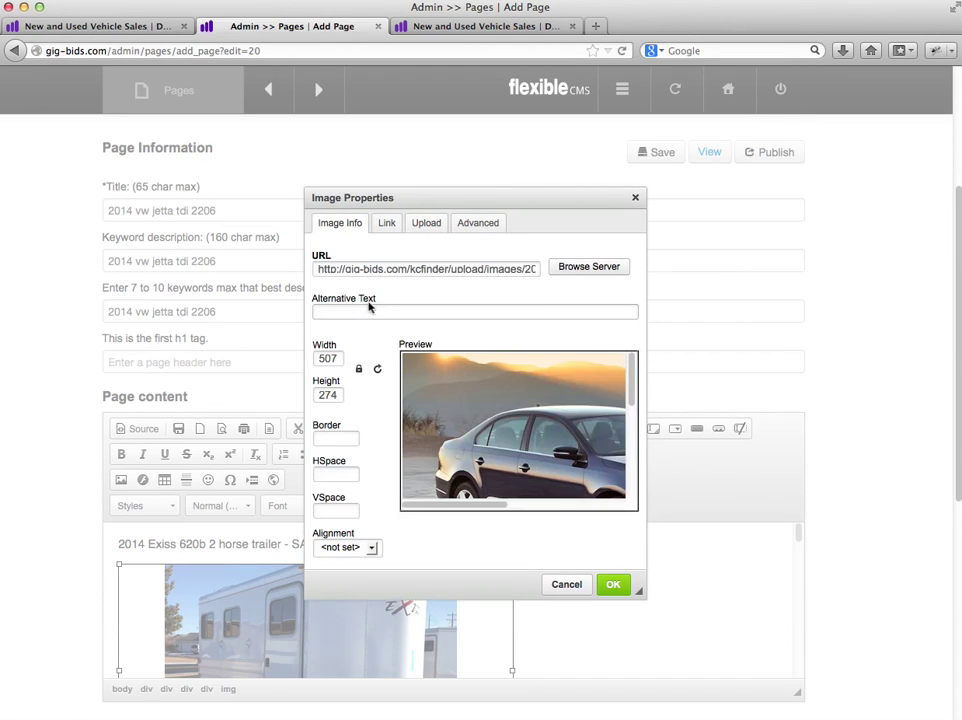
{"action": "left_click", "coordinate": [339, 356]}
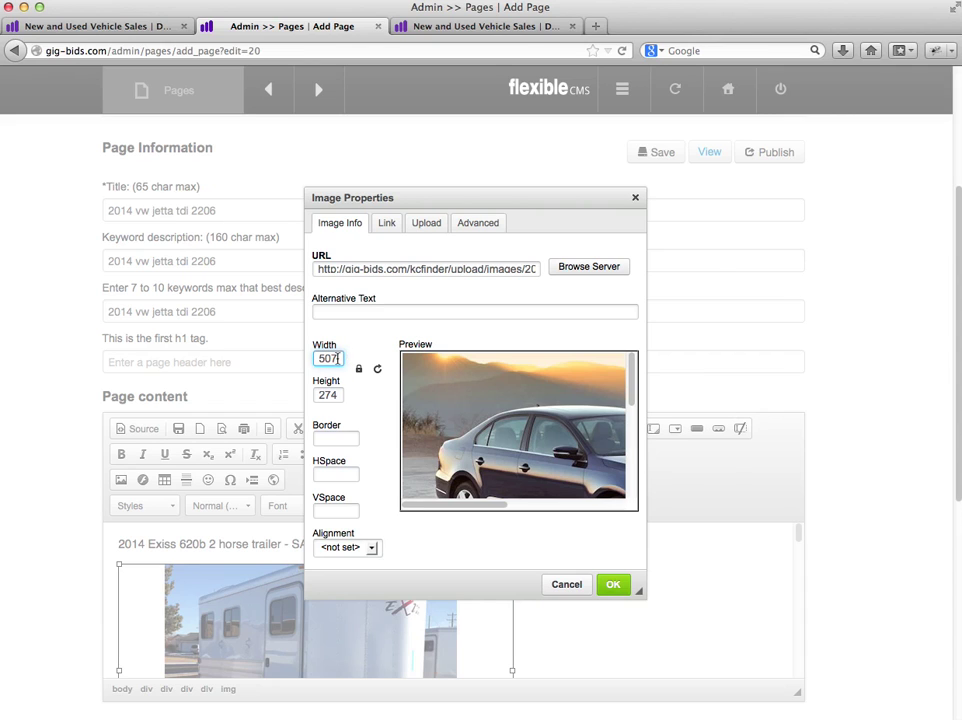
{"action": "key", "text": "BackSpace"}
{"action": "key", "text": "BackSpace"}
{"action": "key", "text": "BackSpace"}
{"action": "left_click", "coordinate": [378, 409]}
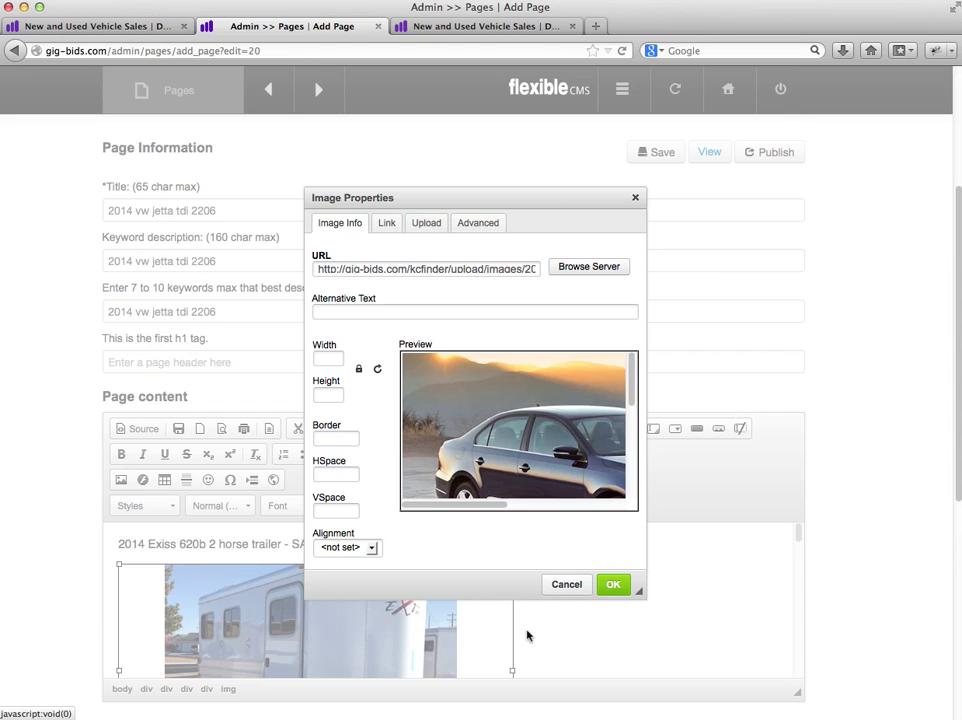
{"action": "left_click", "coordinate": [616, 586]}
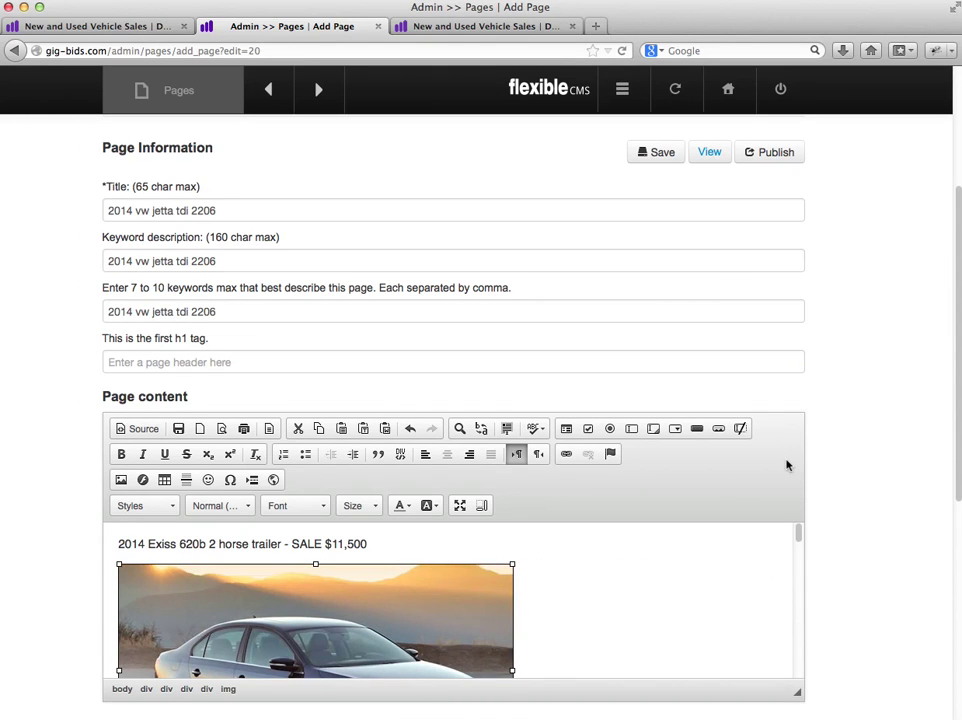
Step: Save, reload the live Jetta page, and cycle the gallery thumbnails around the new Jetta photo
{"action": "left_click", "coordinate": [647, 157]}
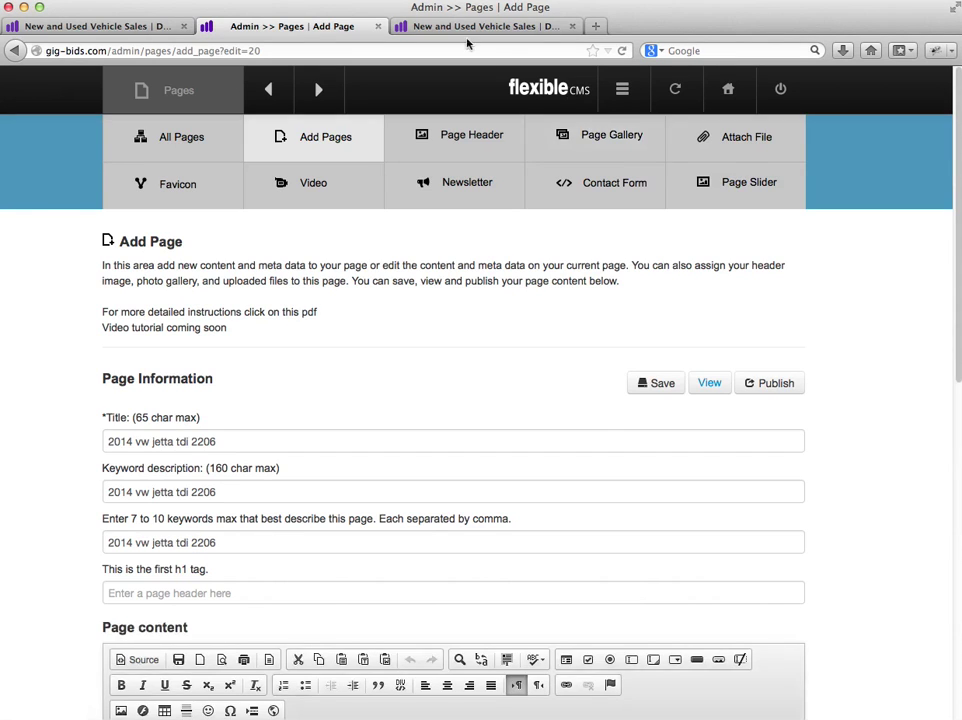
{"action": "left_click", "coordinate": [468, 29]}
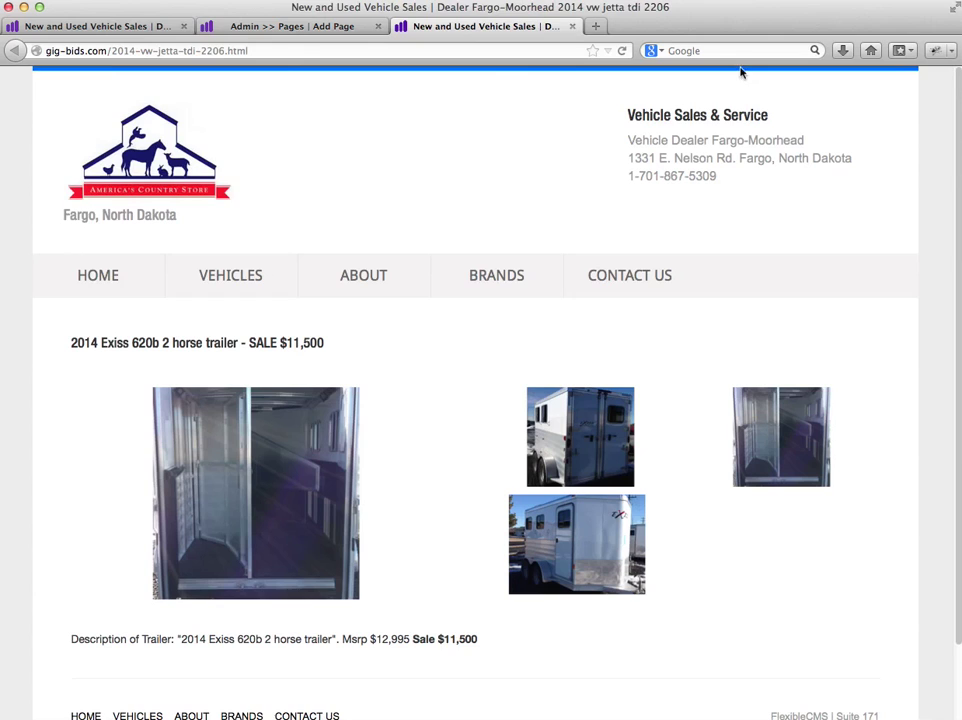
{"action": "left_click", "coordinate": [621, 51]}
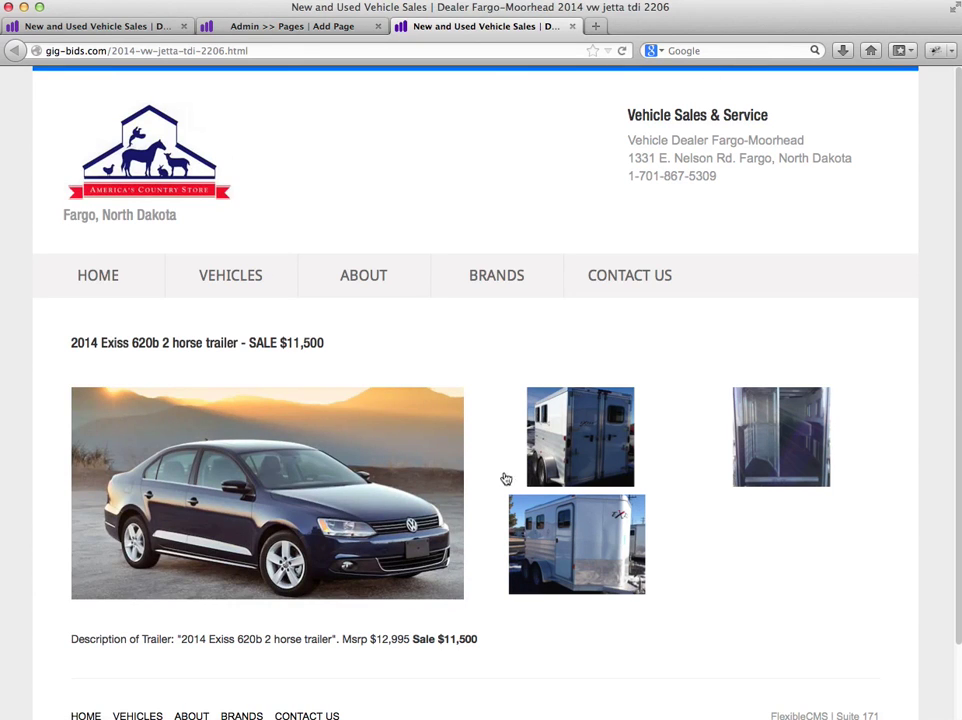
{"action": "left_click", "coordinate": [565, 441]}
{"action": "left_click", "coordinate": [560, 536]}
{"action": "left_click", "coordinate": [785, 425]}
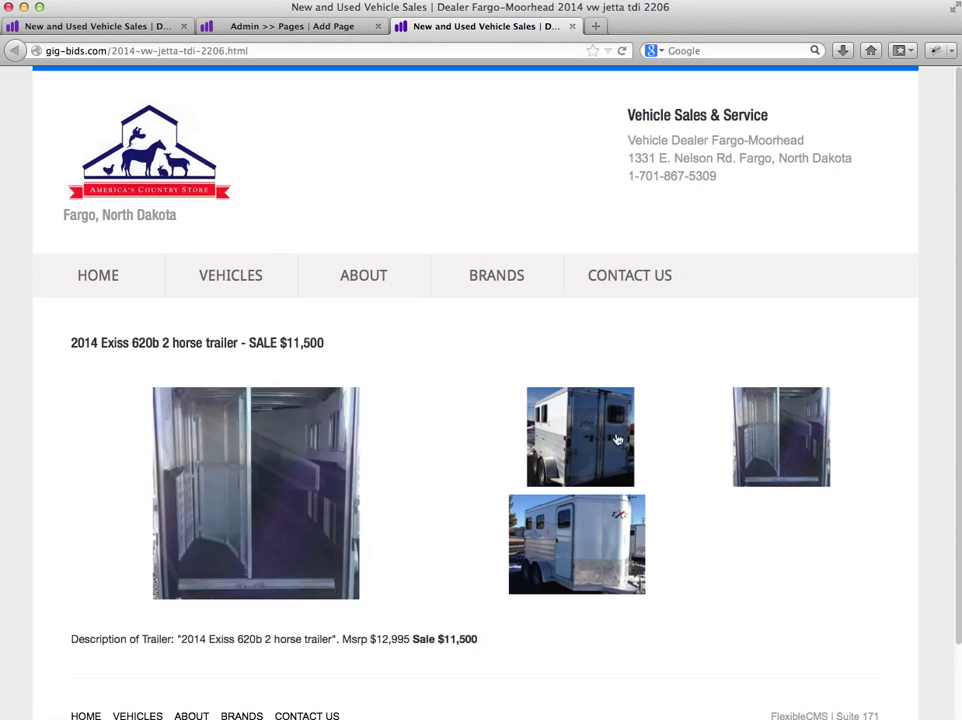
{"action": "left_click", "coordinate": [612, 445]}
{"action": "left_click", "coordinate": [567, 517]}
{"action": "left_click", "coordinate": [621, 50]}
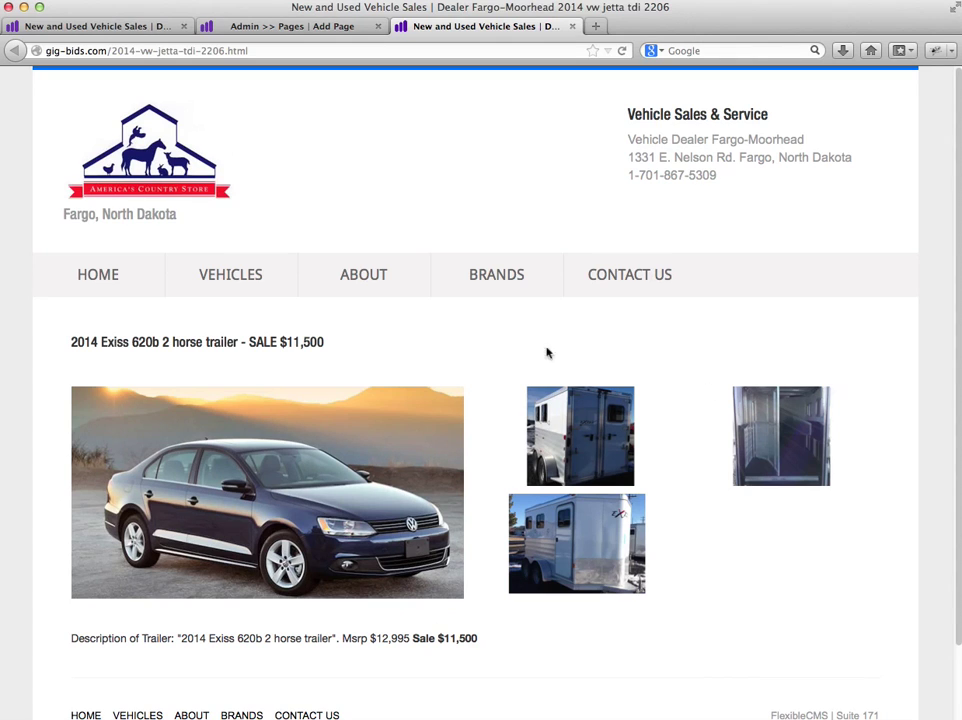
Step: Check the public sales site and the live 2014 vw jetta tdi 2206 page before editing
{"action": "left_click", "coordinate": [300, 27]}
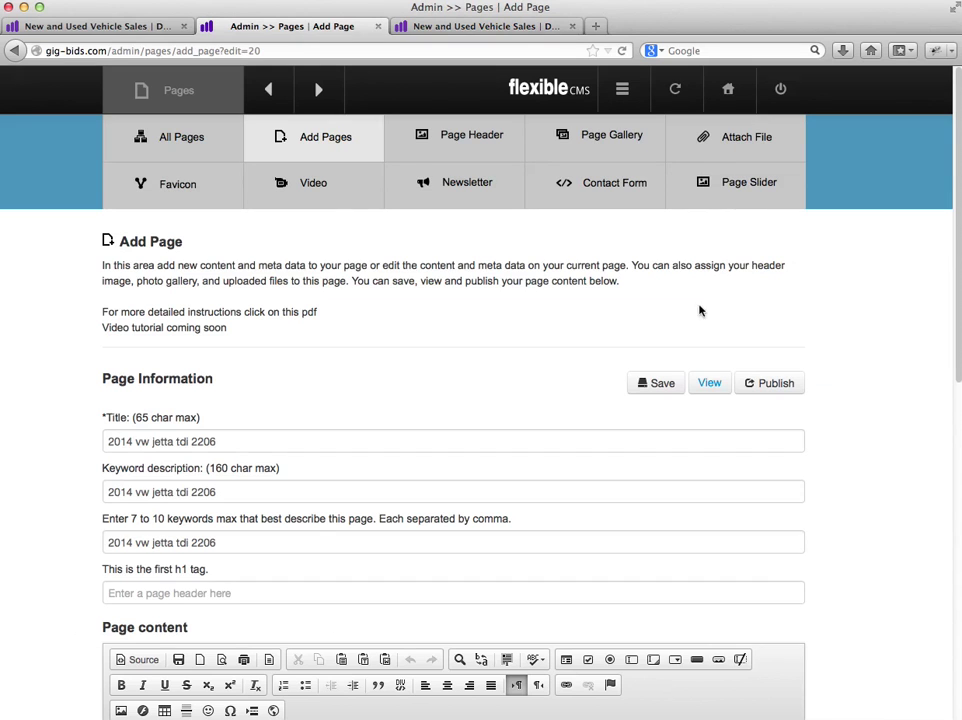
{"action": "scroll", "coordinate": [928, 338], "scroll_direction": "down", "scroll_amount": 4}
{"action": "scroll", "coordinate": [928, 338], "scroll_direction": "down", "scroll_amount": 1}
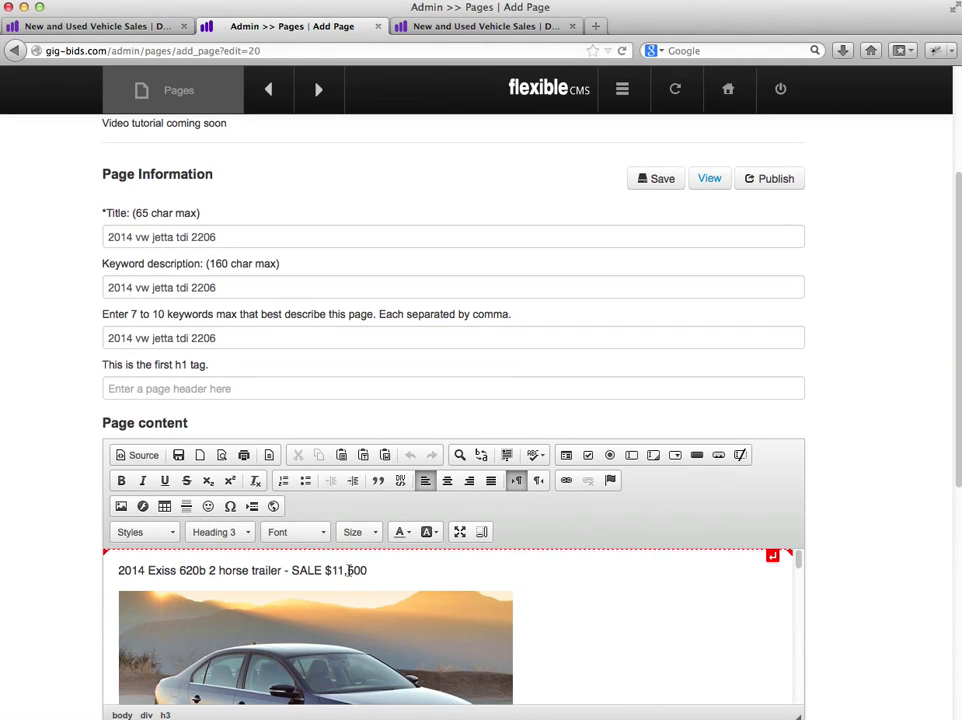
{"action": "left_click", "coordinate": [135, 27]}
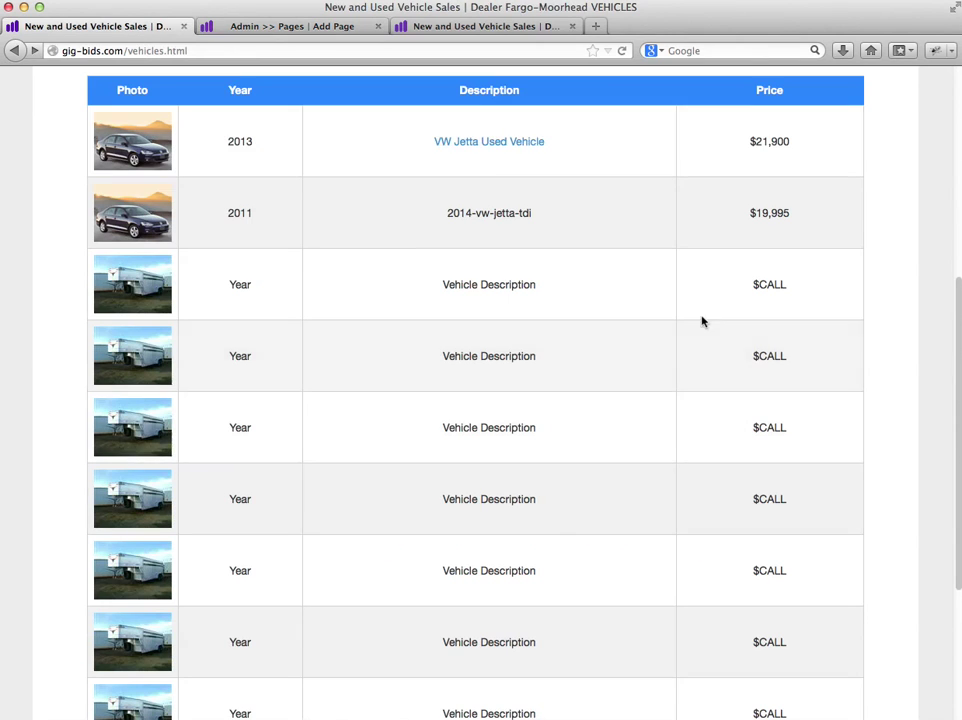
{"action": "left_click", "coordinate": [457, 27]}
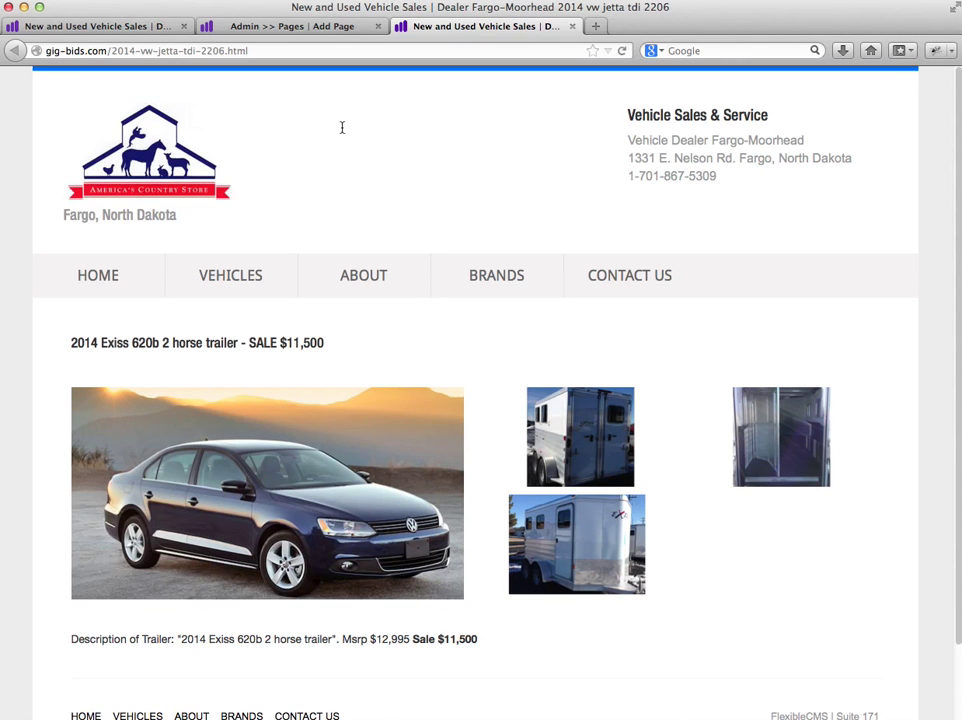
{"action": "left_click", "coordinate": [300, 26]}
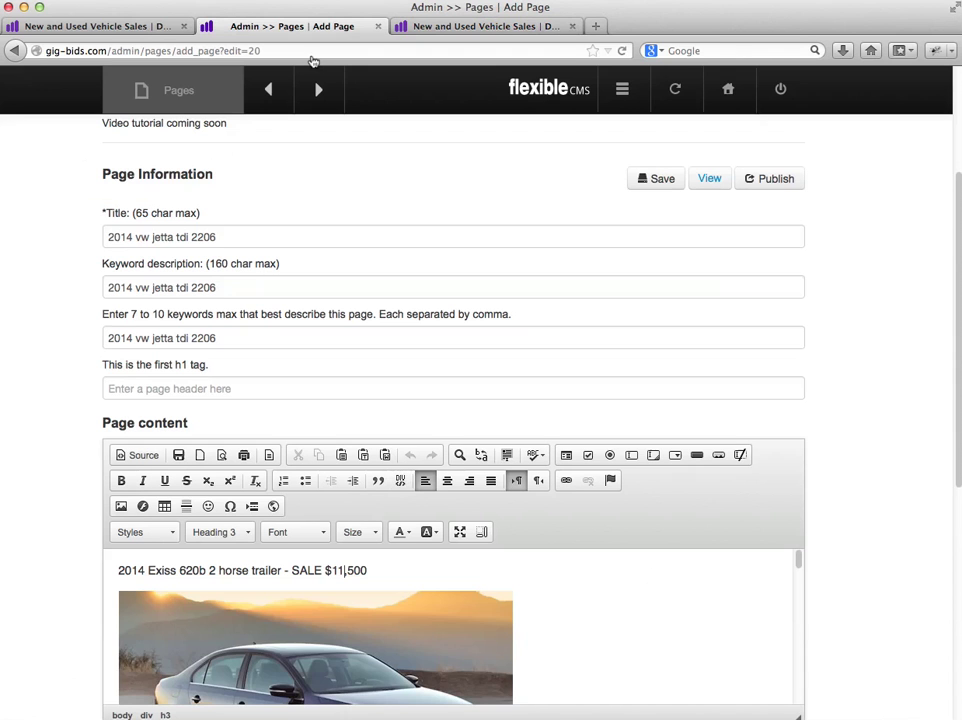
Step: Change the heading's sale price to $19,995, checking it against the vehicles listing
{"action": "left_click", "coordinate": [344, 570]}
{"action": "key", "text": "BackSpace"}
{"action": "type", "text": "9"}
{"action": "key", "text": "BackSpace"}
{"action": "key", "text": "BackSpace"}
{"action": "key", "text": "BackSpace"}
{"action": "type", "text": "0"}
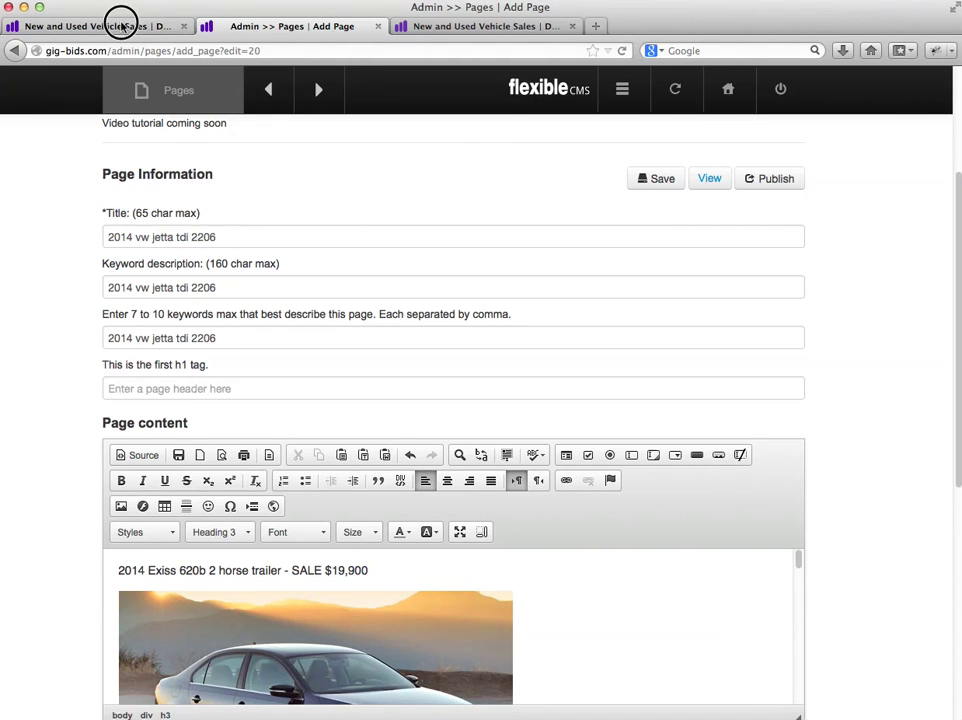
{"action": "left_click", "coordinate": [120, 23]}
{"action": "left_click", "coordinate": [290, 26]}
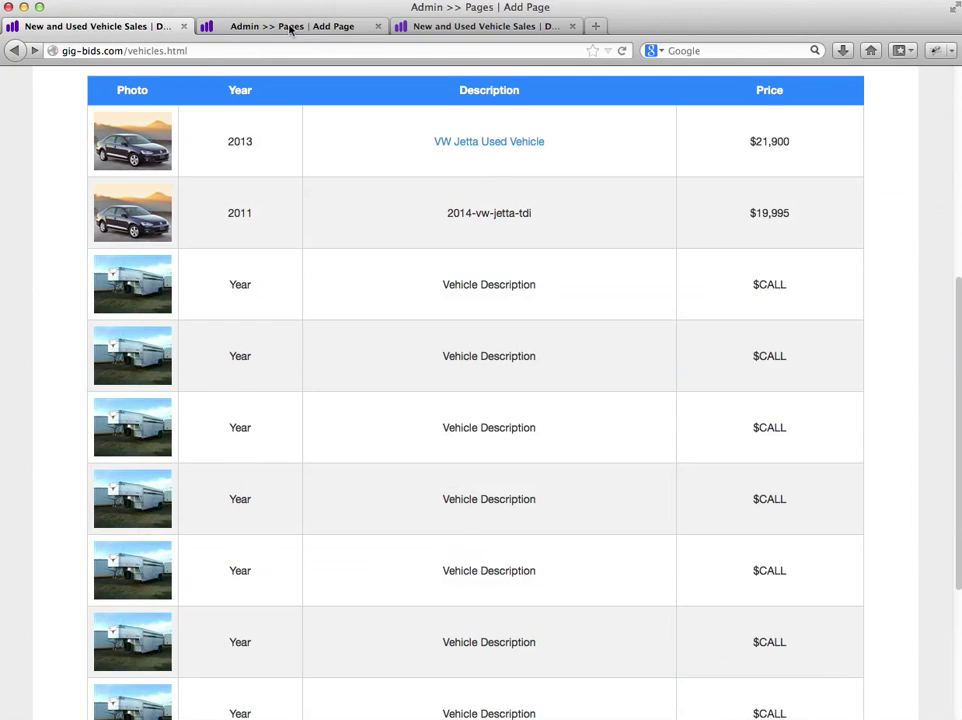
{"action": "left_click", "coordinate": [366, 570]}
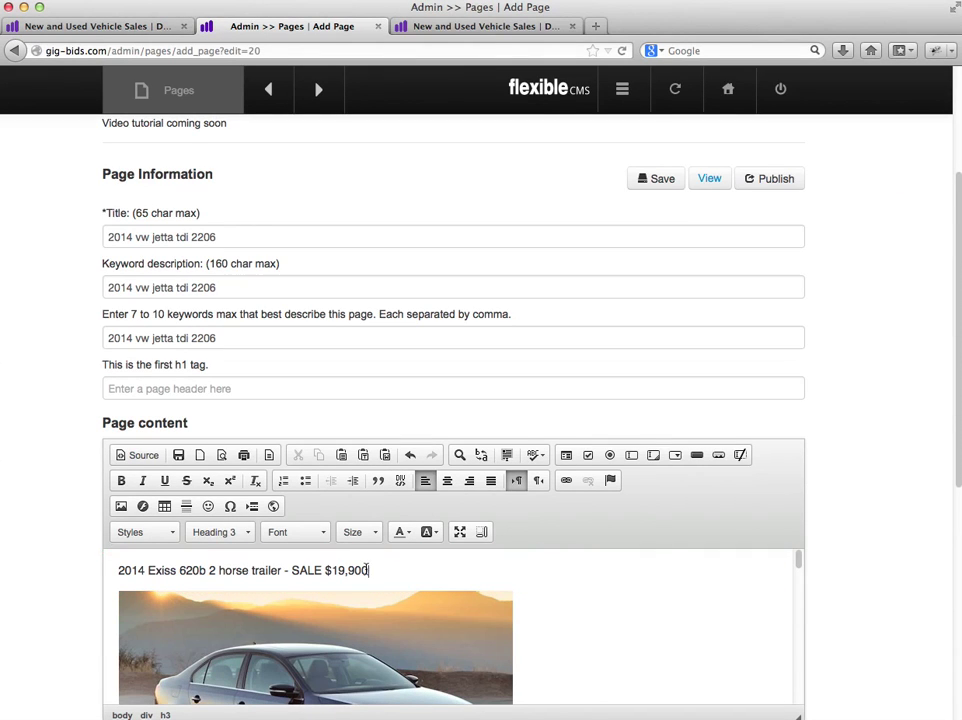
{"action": "key", "text": "BackSpace"}
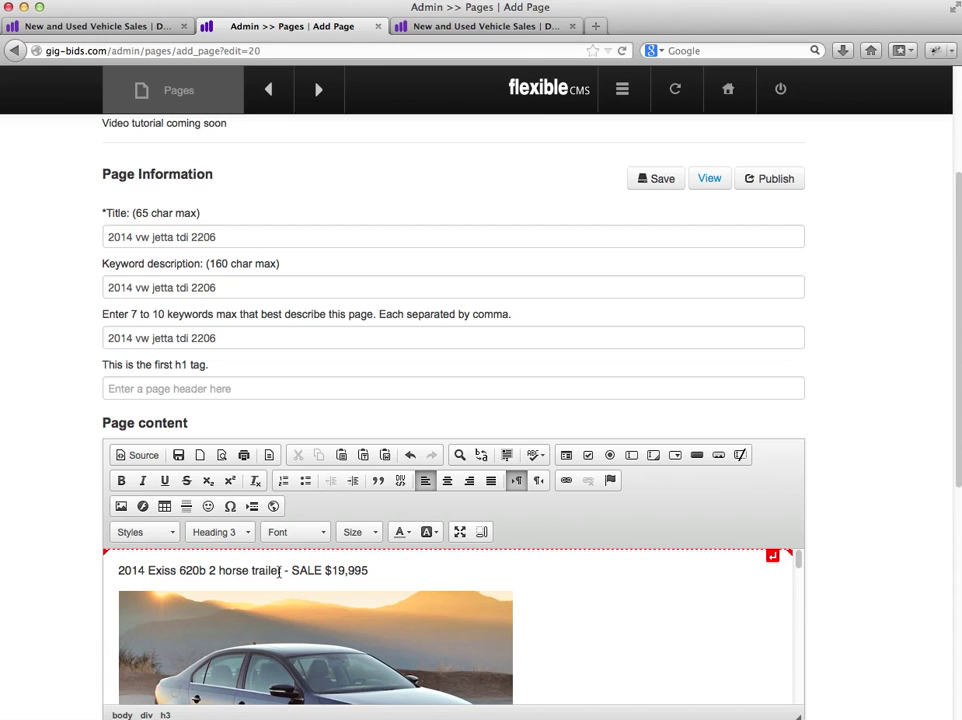
Step: Replace the trailer name in the heading with '2014 vw jetta tdi 2206' and save
{"action": "left_click_drag", "start_coordinate": [281, 570], "coordinate": [127, 567]}
{"action": "key", "text": "BackSpace"}
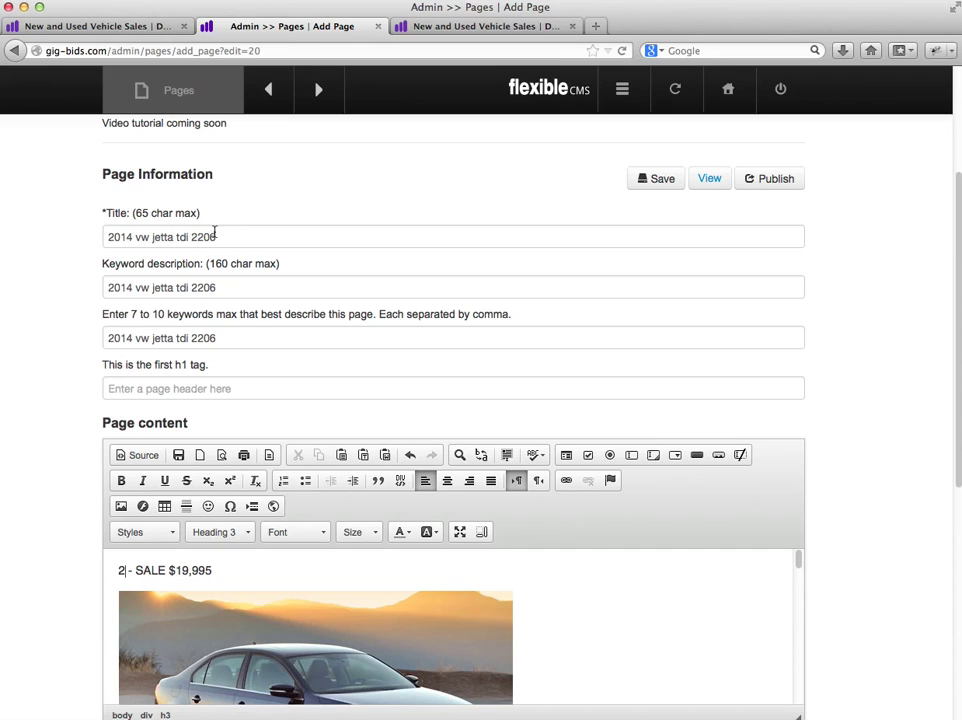
{"action": "left_click_drag", "start_coordinate": [214, 236], "coordinate": [19, 236]}
{"action": "key", "text": "super+c"}
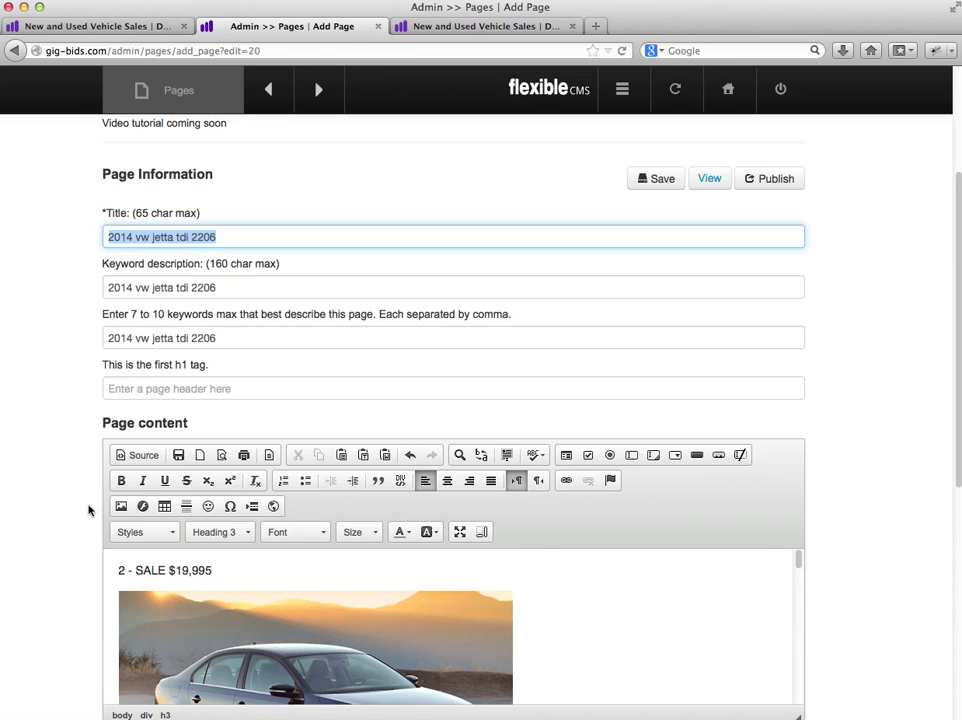
{"action": "left_click", "coordinate": [127, 570]}
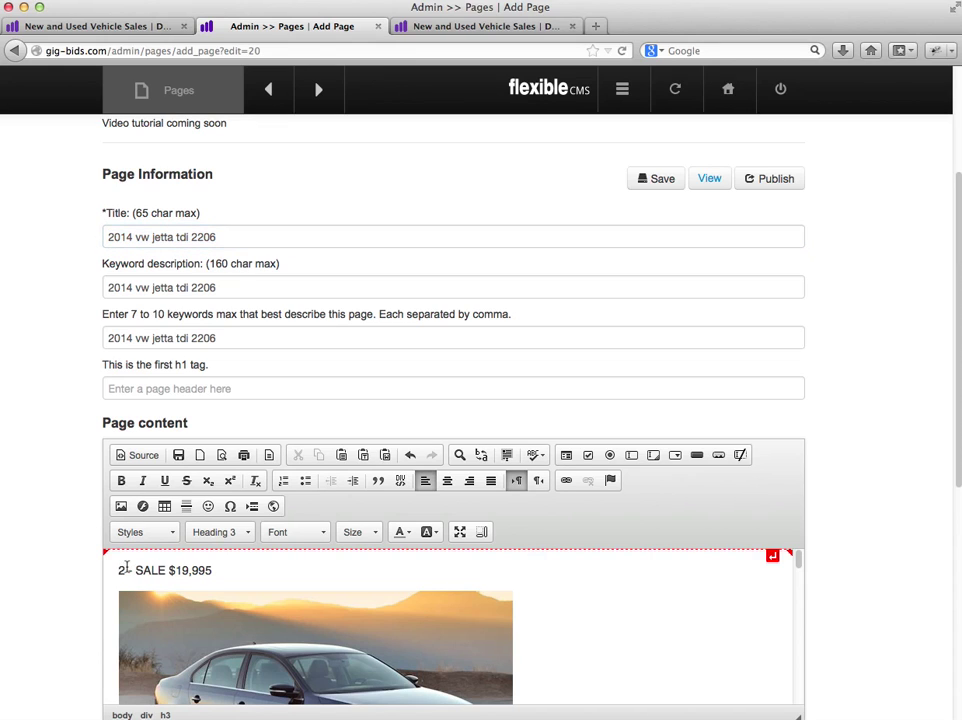
{"action": "key", "text": "BackSpace"}
{"action": "key", "text": "super+v"}
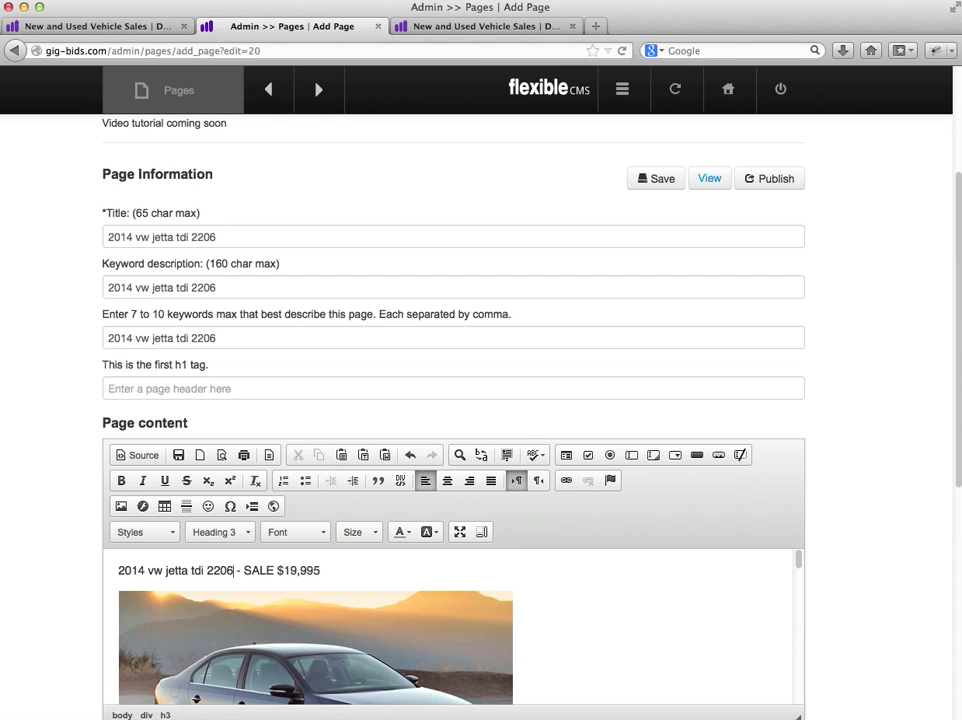
{"action": "left_click", "coordinate": [665, 183]}
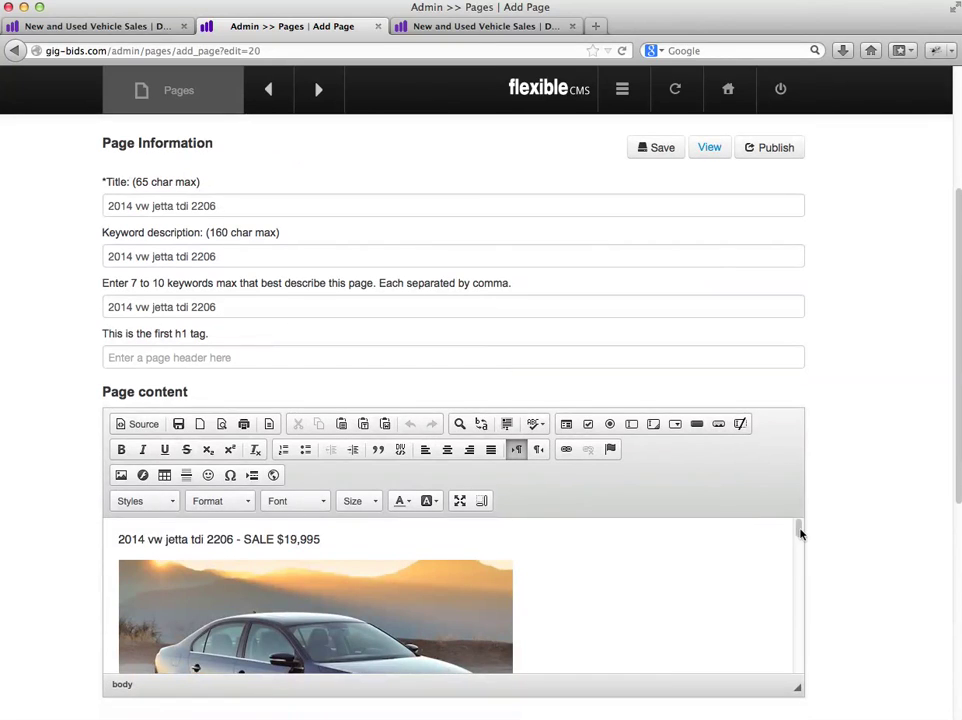
{"action": "scroll", "coordinate": [800, 535], "scroll_direction": "down", "scroll_amount": 3}
{"action": "scroll", "coordinate": [799, 537], "scroll_direction": "up", "scroll_amount": 3}
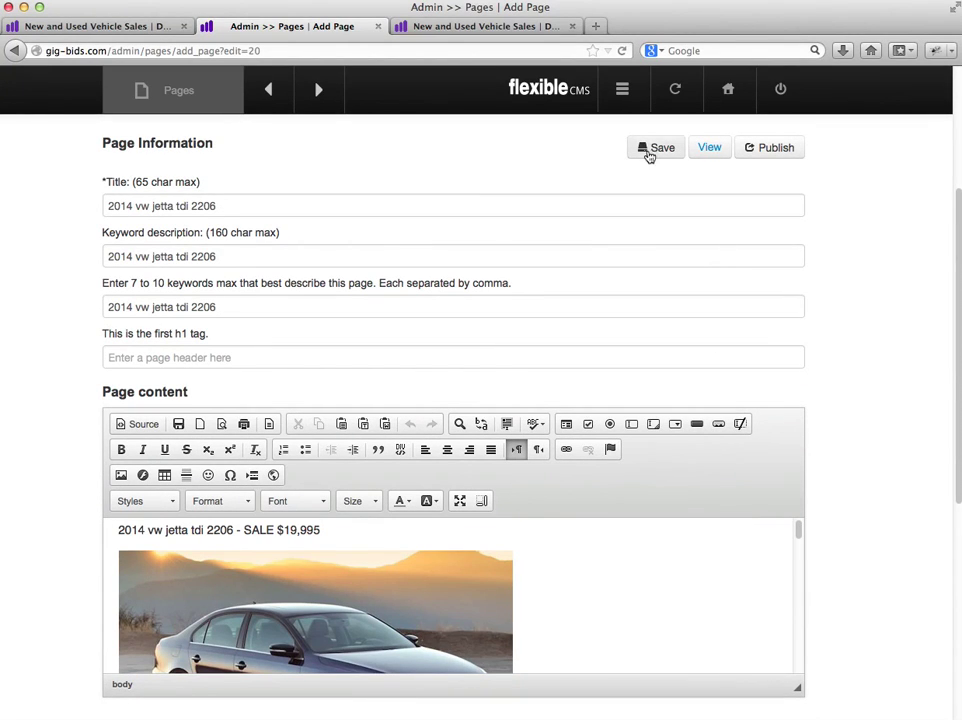
{"action": "left_click_drag", "start_coordinate": [801, 537], "coordinate": [801, 569]}
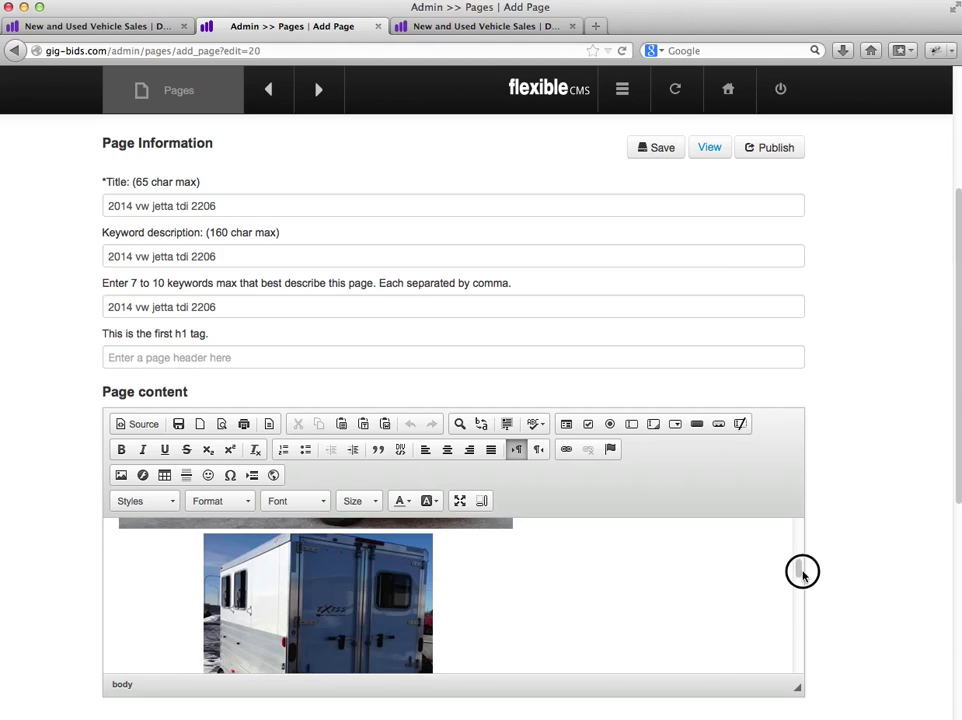
{"action": "left_click", "coordinate": [297, 620]}
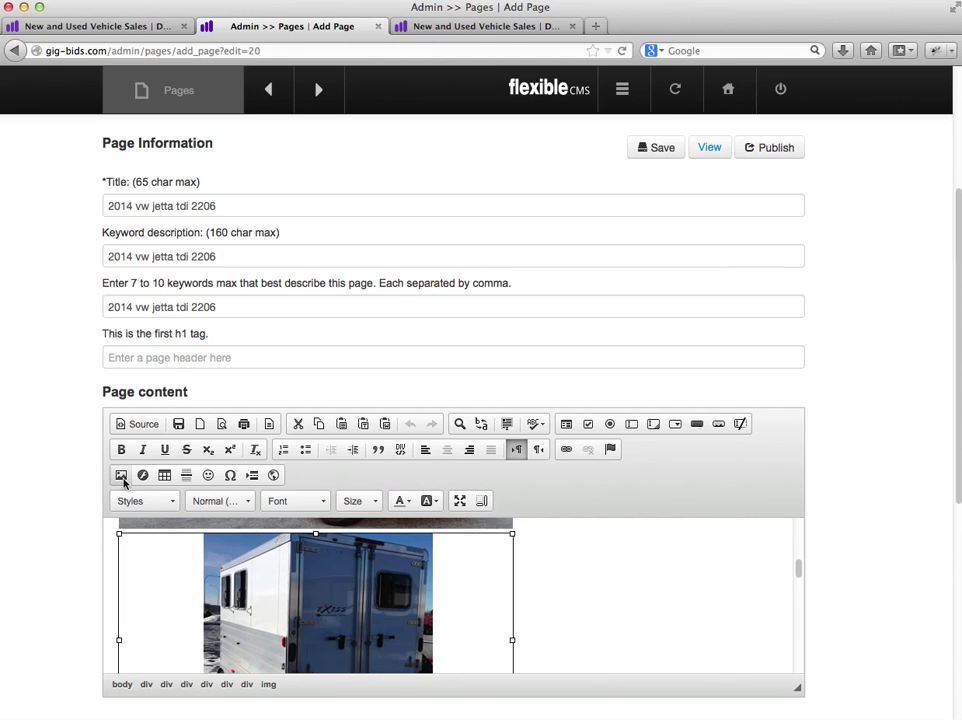
{"action": "left_click", "coordinate": [121, 475]}
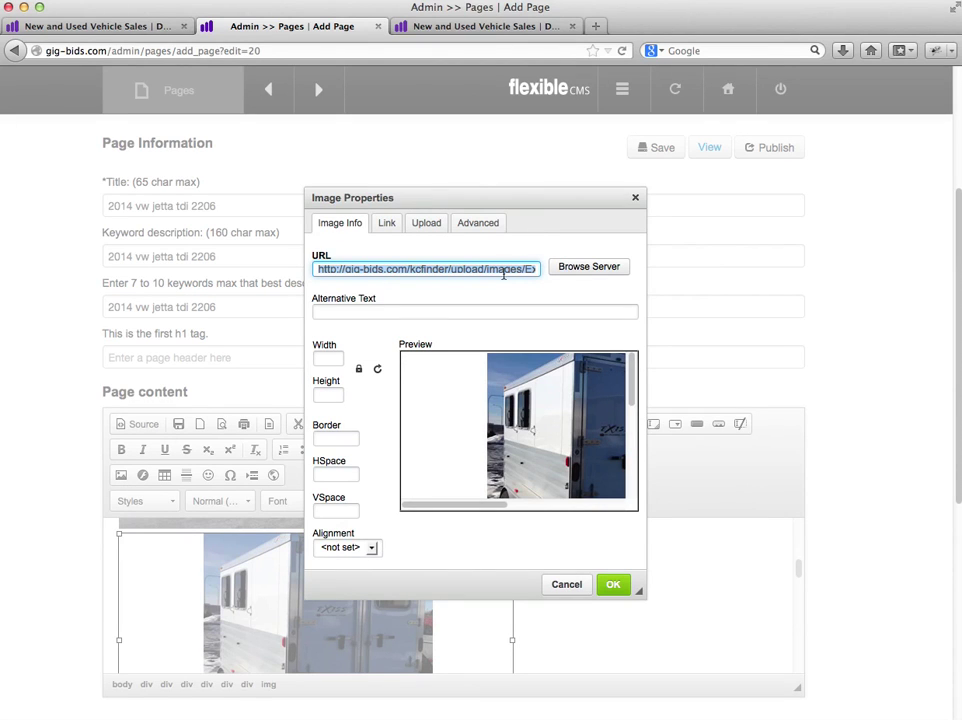
{"action": "left_click", "coordinate": [426, 223]}
{"action": "left_click", "coordinate": [560, 270]}
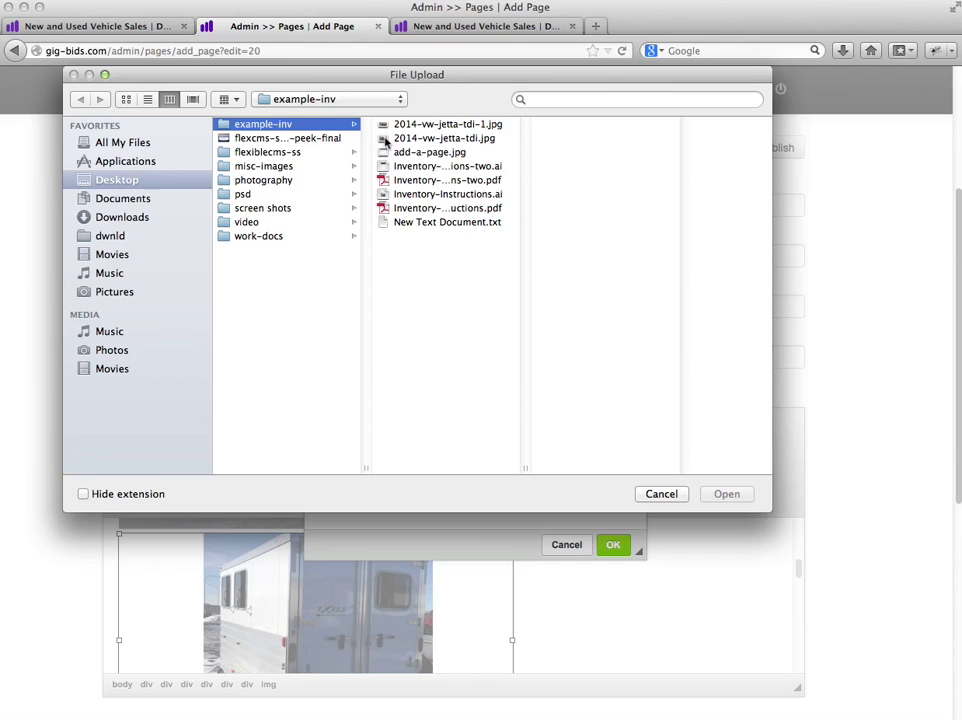
{"action": "left_click", "coordinate": [385, 140]}
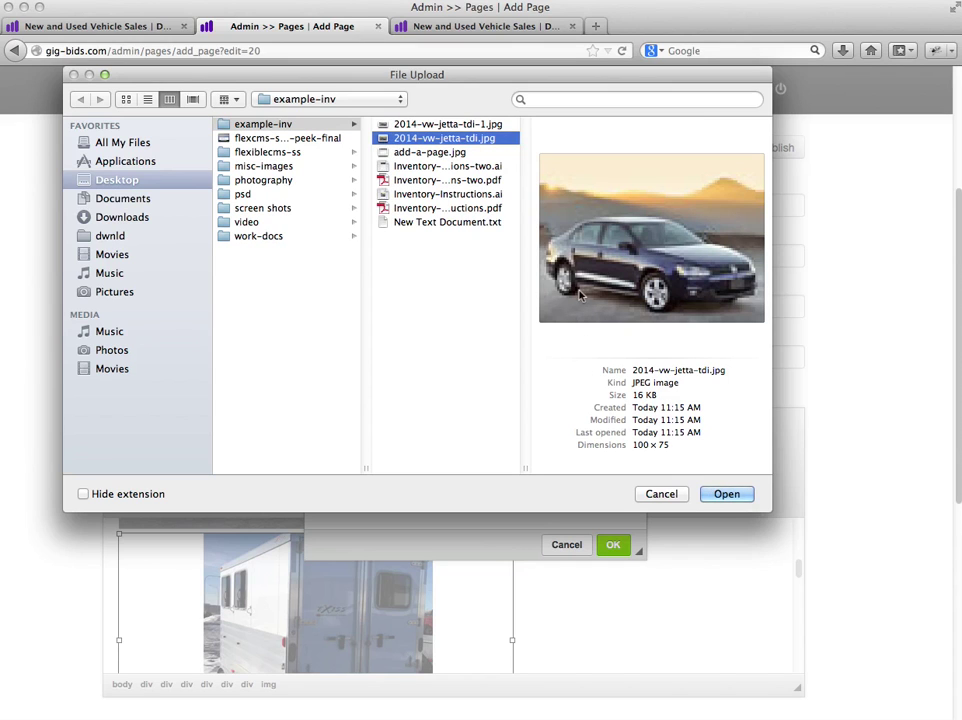
{"action": "left_click", "coordinate": [430, 124]}
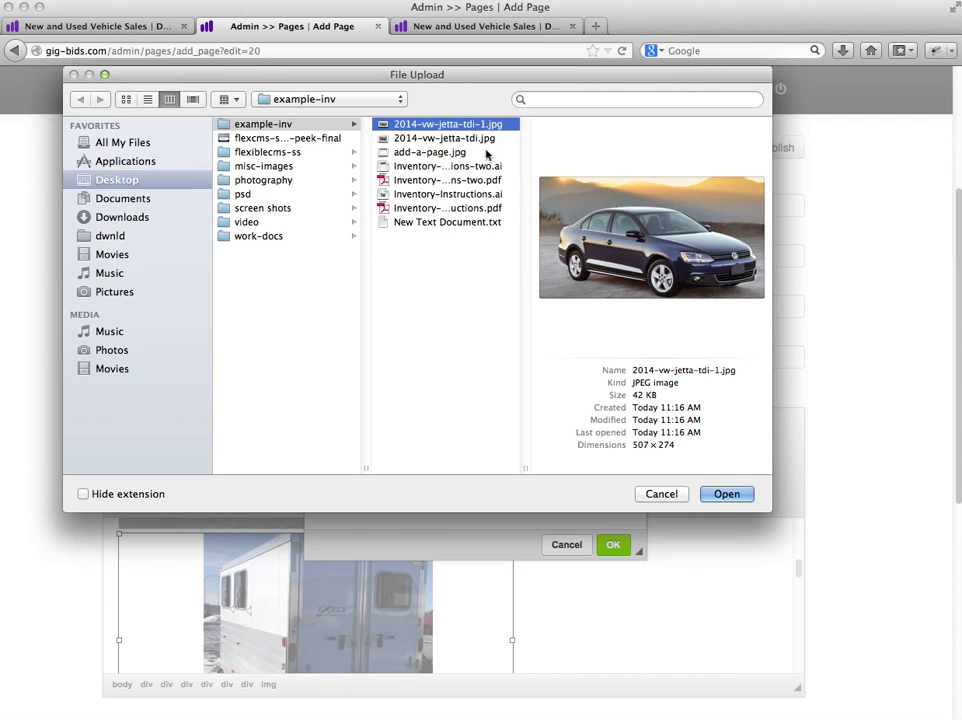
{"action": "left_click", "coordinate": [726, 494]}
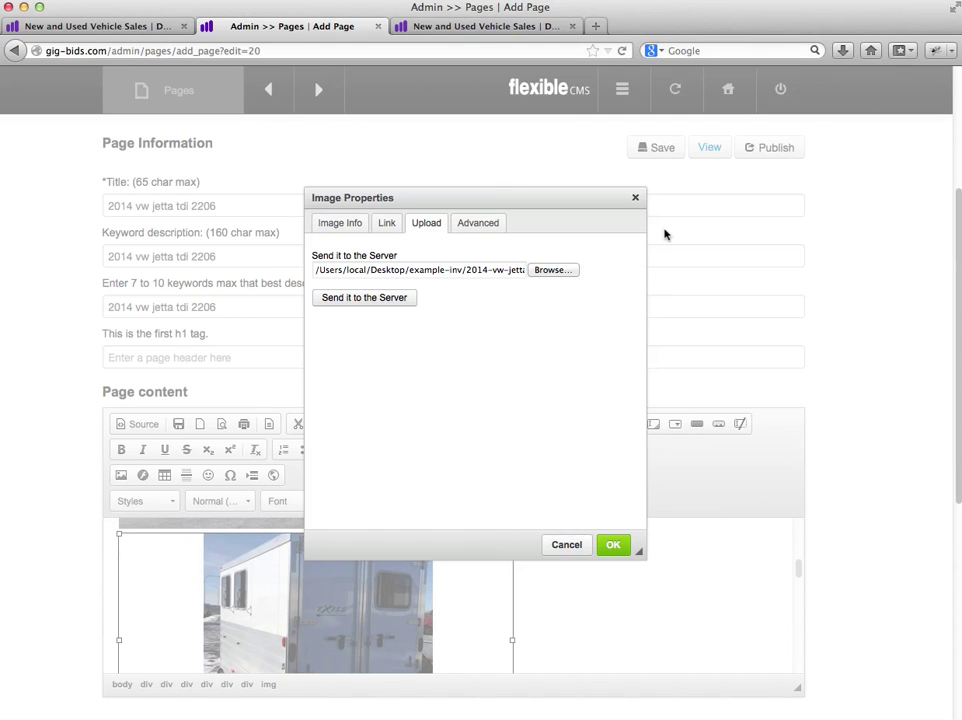
{"action": "left_click", "coordinate": [566, 545]}
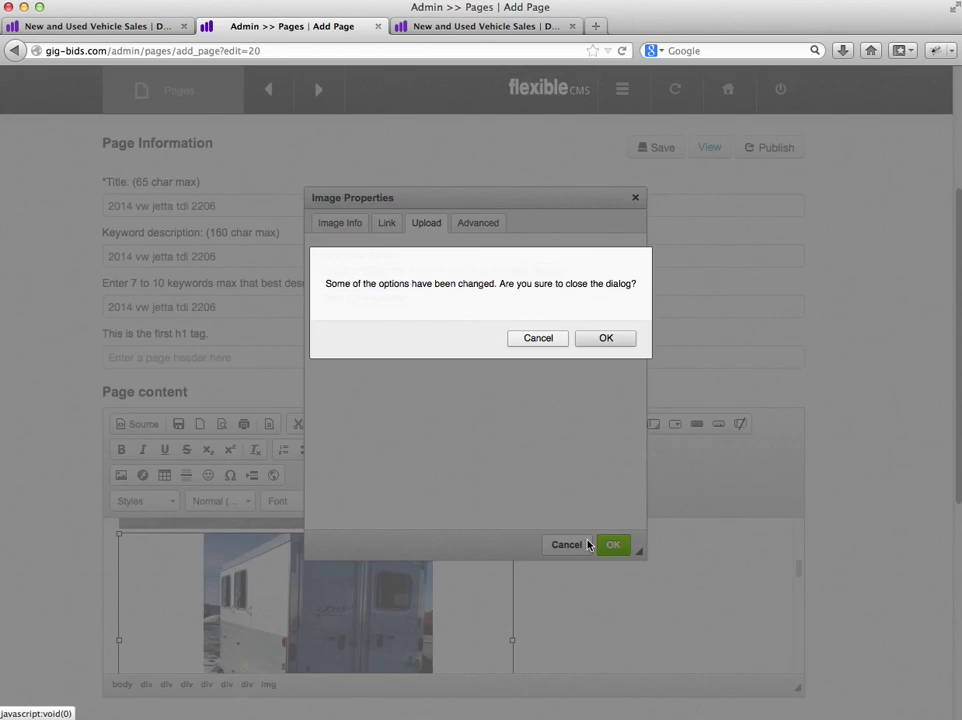
{"action": "left_click", "coordinate": [549, 341]}
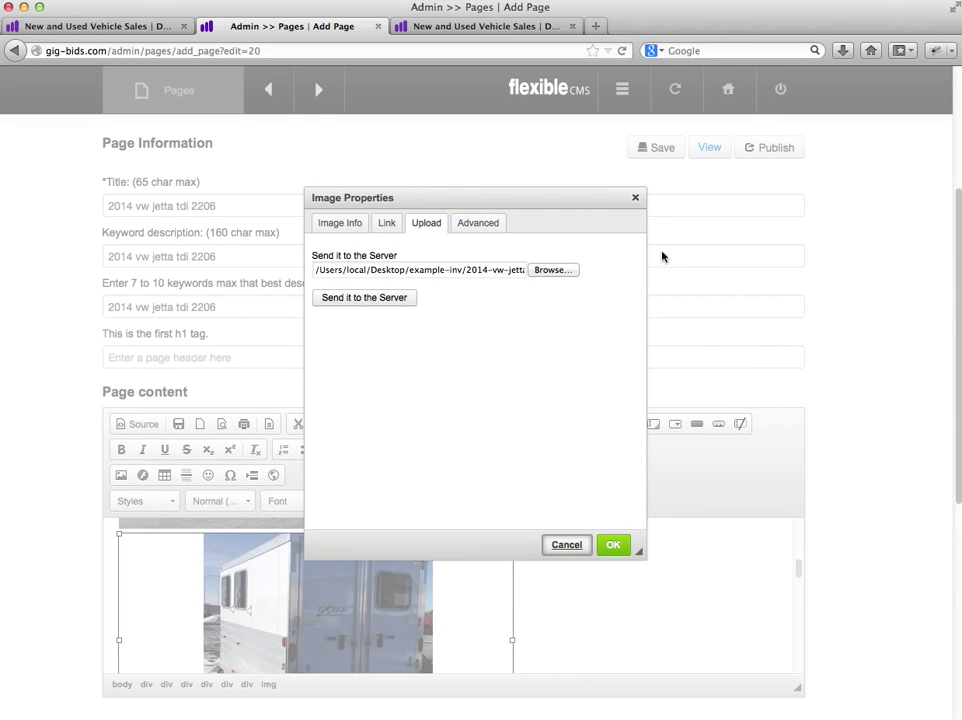
{"action": "left_click", "coordinate": [636, 199]}
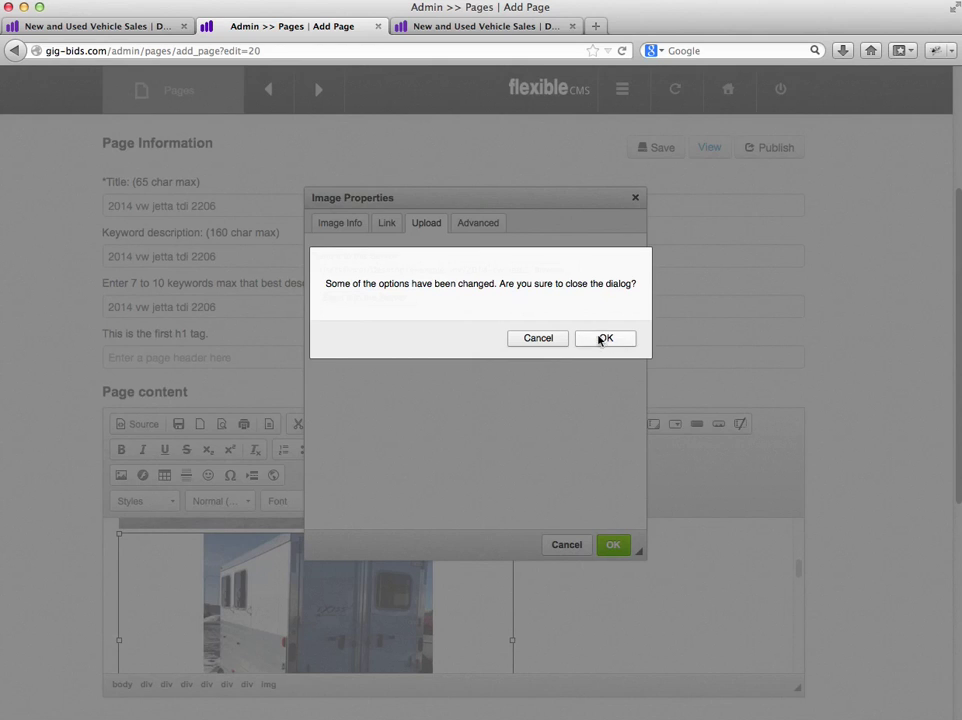
{"action": "left_click", "coordinate": [547, 341]}
Step: Review the trailer image and the 'Msrp $12,995, Sale $11,500' description line, then save the page
{"action": "left_click", "coordinate": [614, 547]}
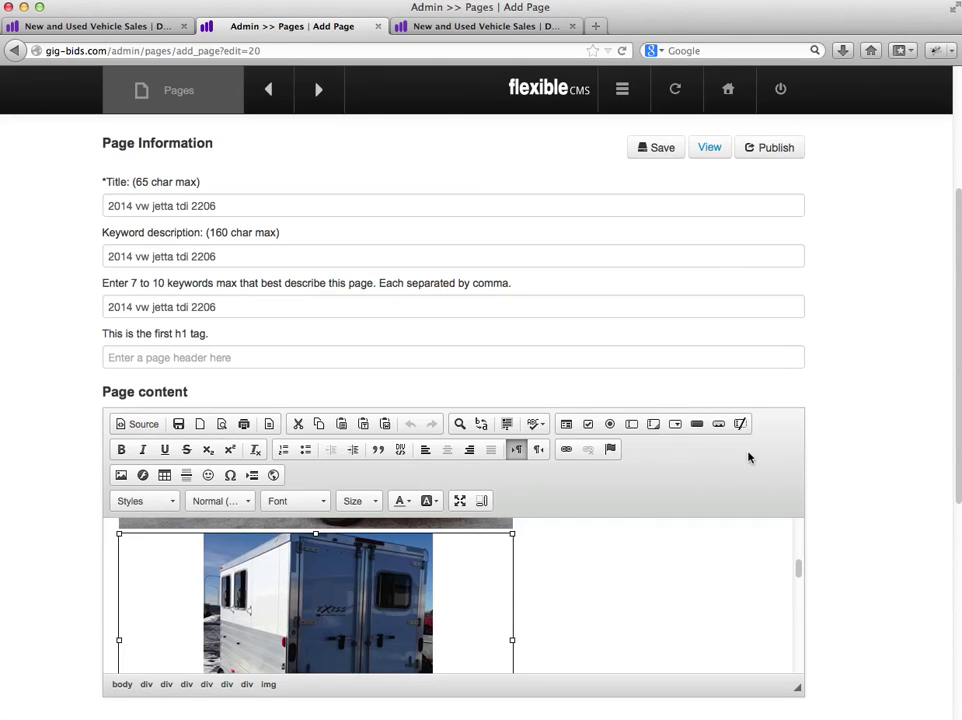
{"action": "scroll", "coordinate": [858, 433], "scroll_direction": "down", "scroll_amount": 5}
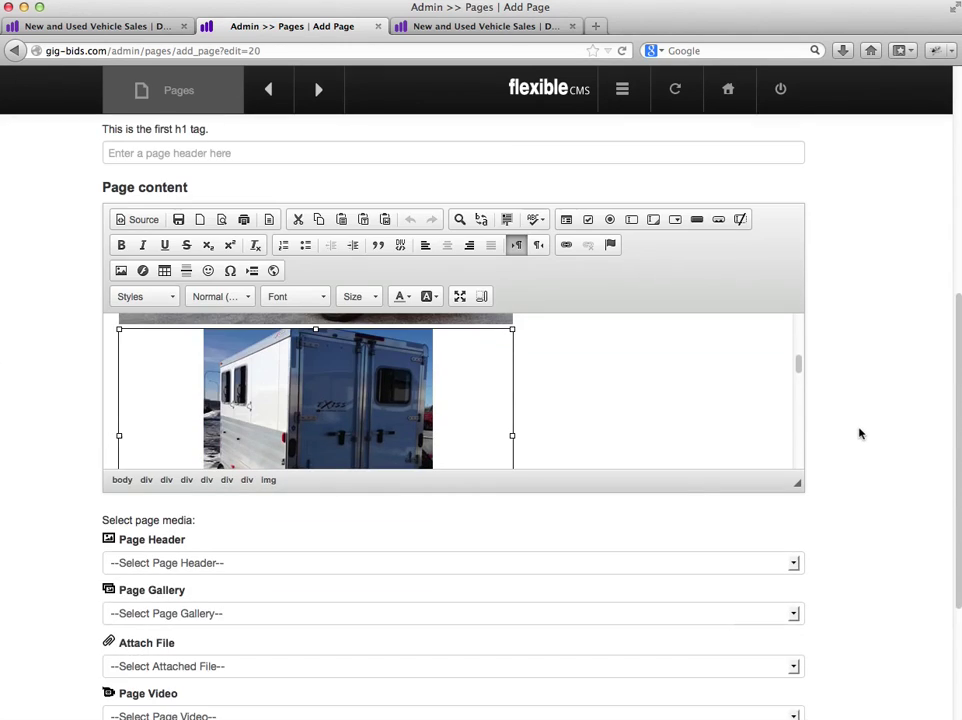
{"action": "scroll", "coordinate": [891, 380], "scroll_direction": "down", "scroll_amount": 6}
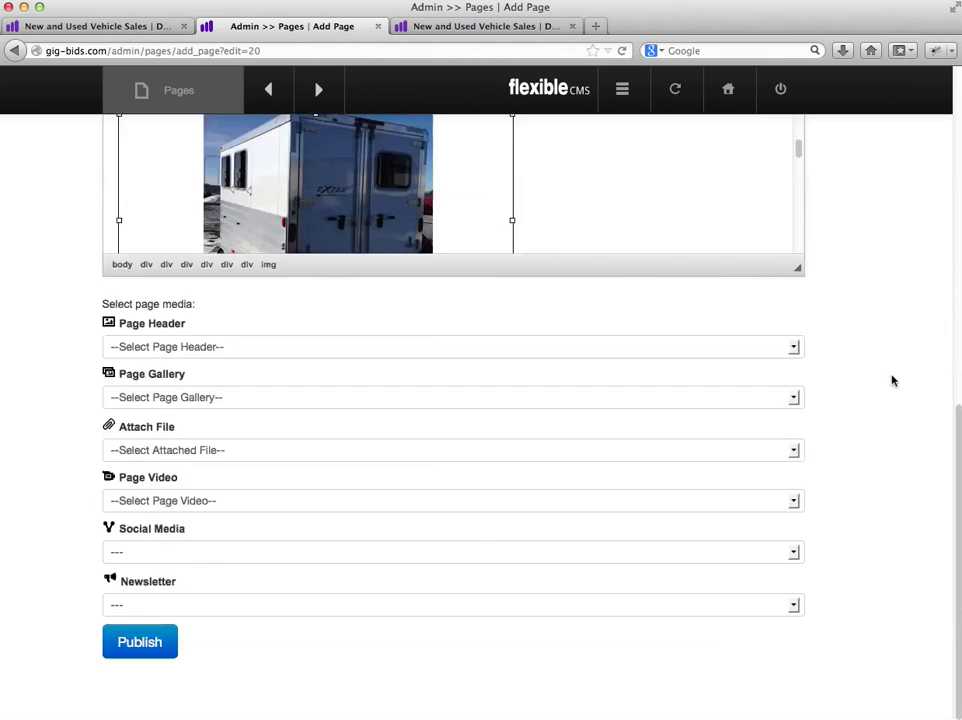
{"action": "scroll", "coordinate": [891, 380], "scroll_direction": "up", "scroll_amount": 9}
{"action": "left_click_drag", "start_coordinate": [797, 524], "coordinate": [801, 620]}
{"action": "left_click", "coordinate": [333, 569]}
{"action": "left_click", "coordinate": [170, 607]}
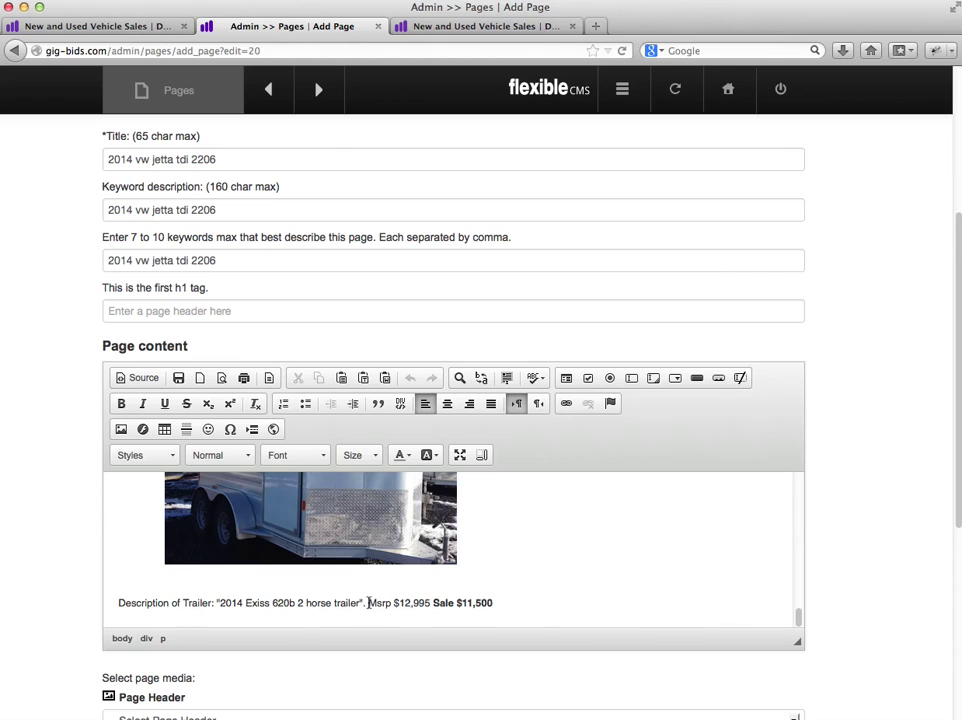
{"action": "left_click", "coordinate": [438, 602]}
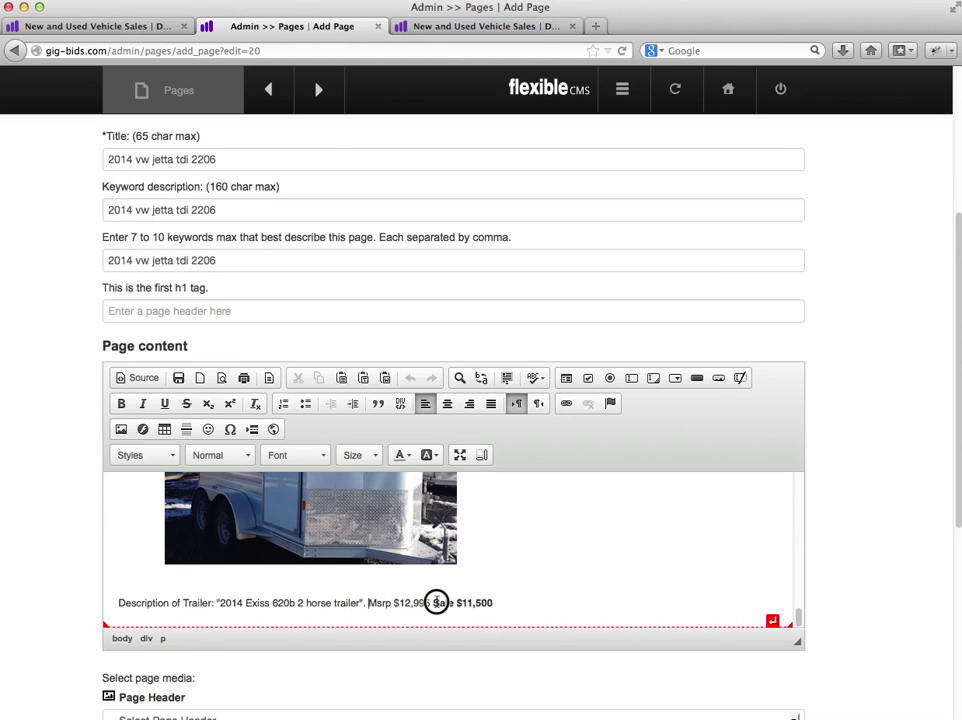
{"action": "left_click", "coordinate": [126, 604]}
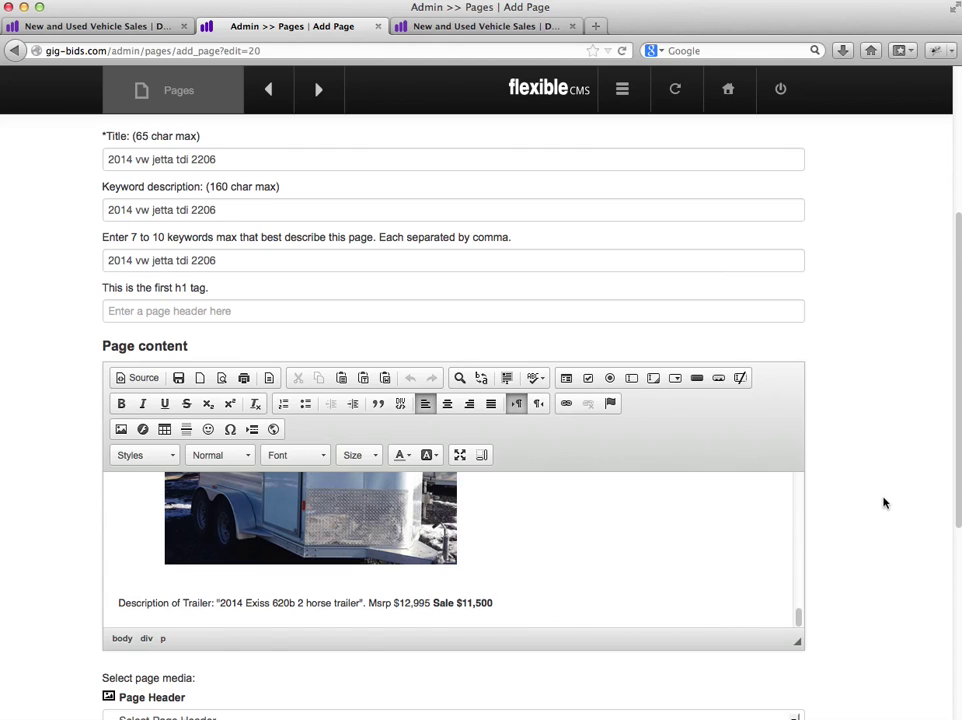
{"action": "left_click", "coordinate": [121, 602]}
{"action": "scroll", "coordinate": [887, 520], "scroll_direction": "up", "scroll_amount": 5}
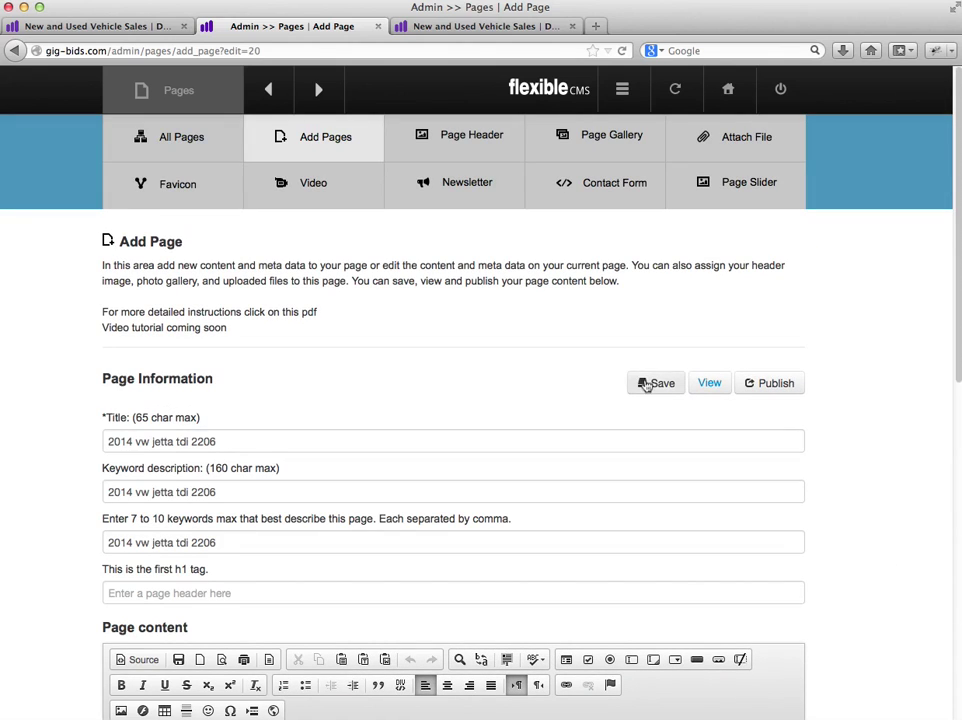
{"action": "left_click", "coordinate": [646, 386]}
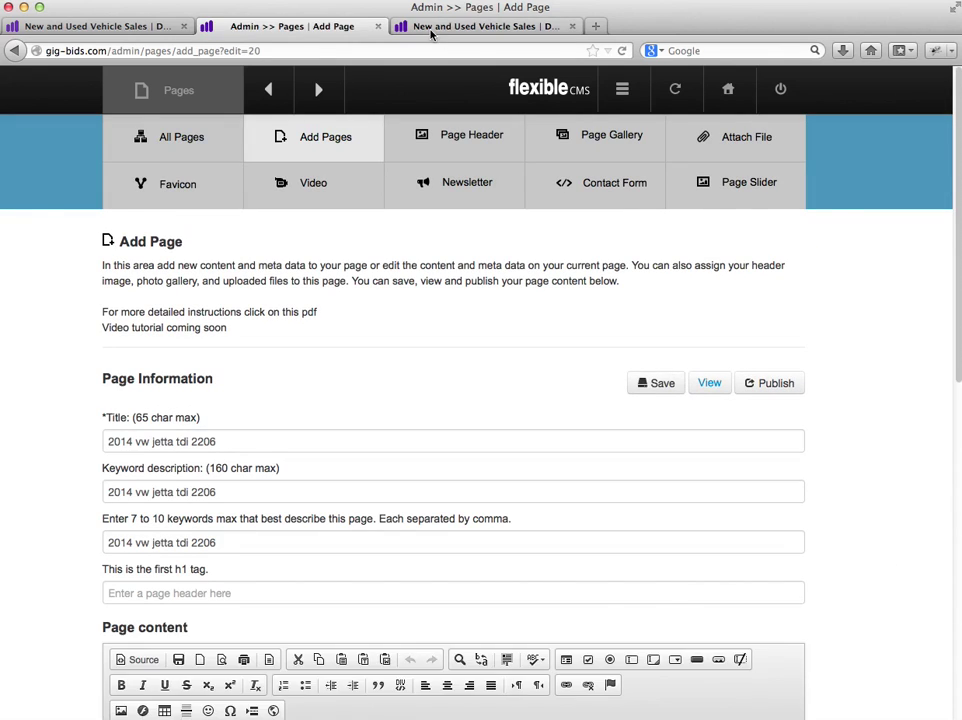
Step: Reload the live Jetta page, view the rear and side trailer photos, then return to the admin editor
{"action": "left_click", "coordinate": [436, 30]}
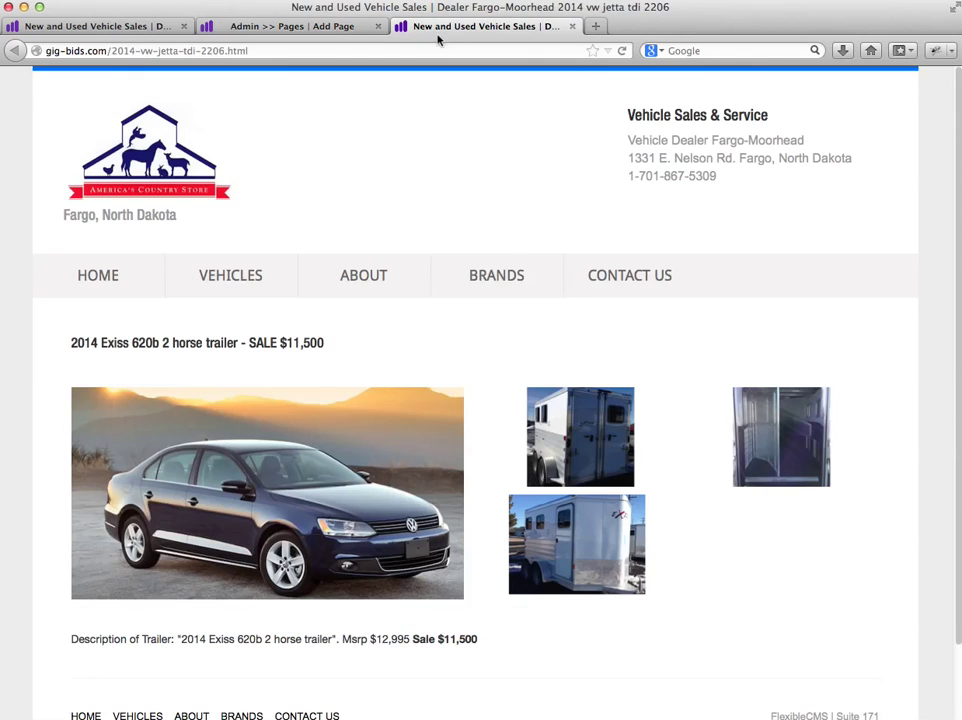
{"action": "left_click", "coordinate": [624, 52]}
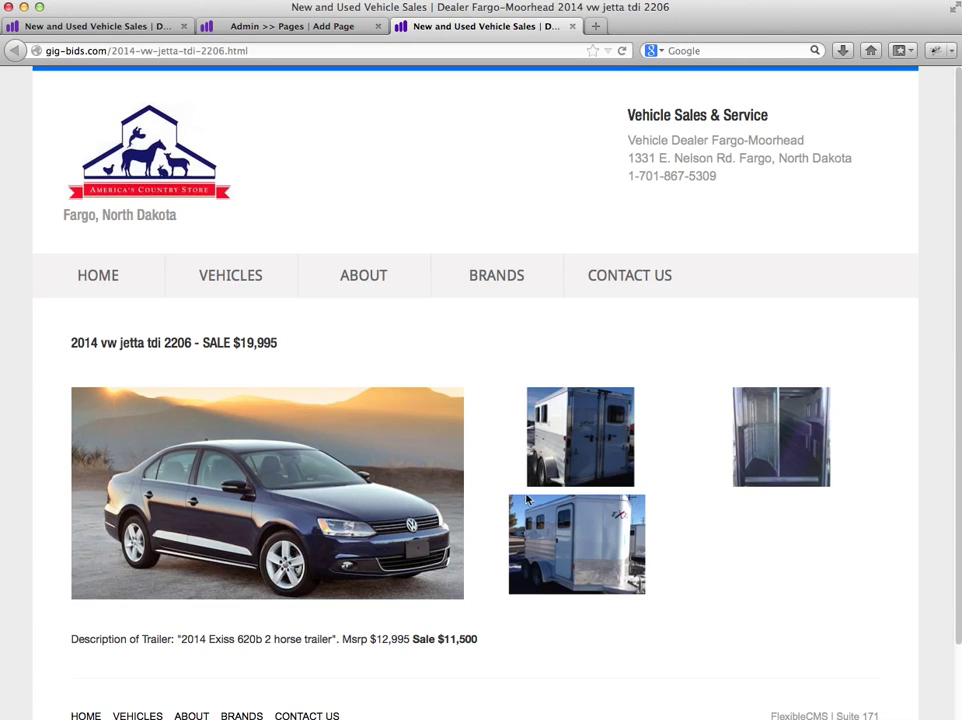
{"action": "left_click", "coordinate": [580, 442]}
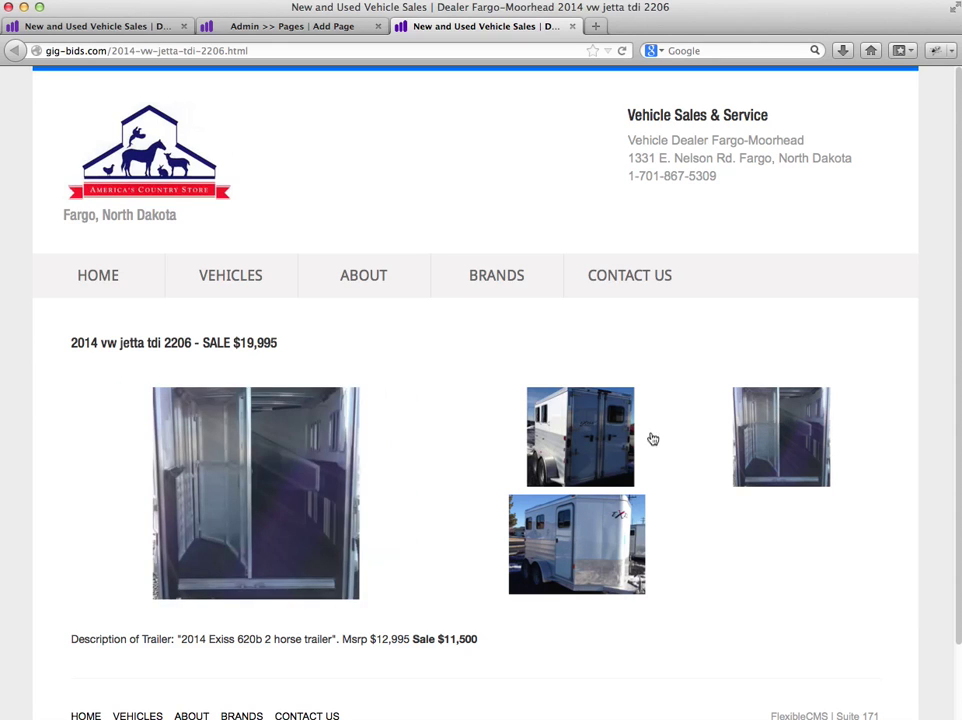
{"action": "left_click", "coordinate": [594, 563]}
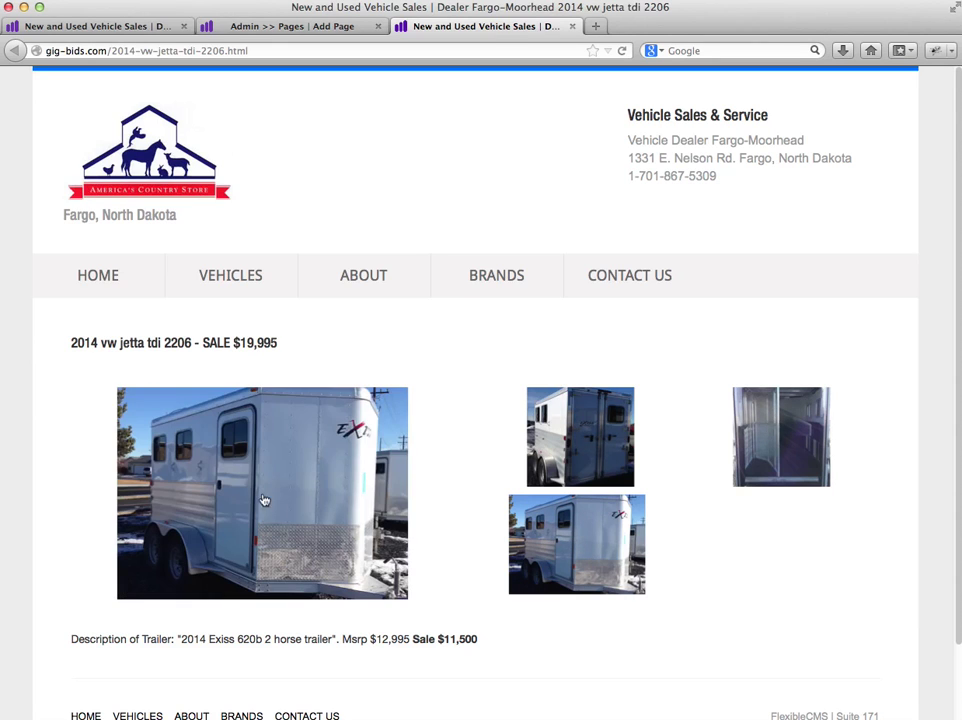
{"action": "left_click", "coordinate": [622, 51]}
{"action": "scroll", "coordinate": [490, 455], "scroll_direction": "down", "scroll_amount": 2}
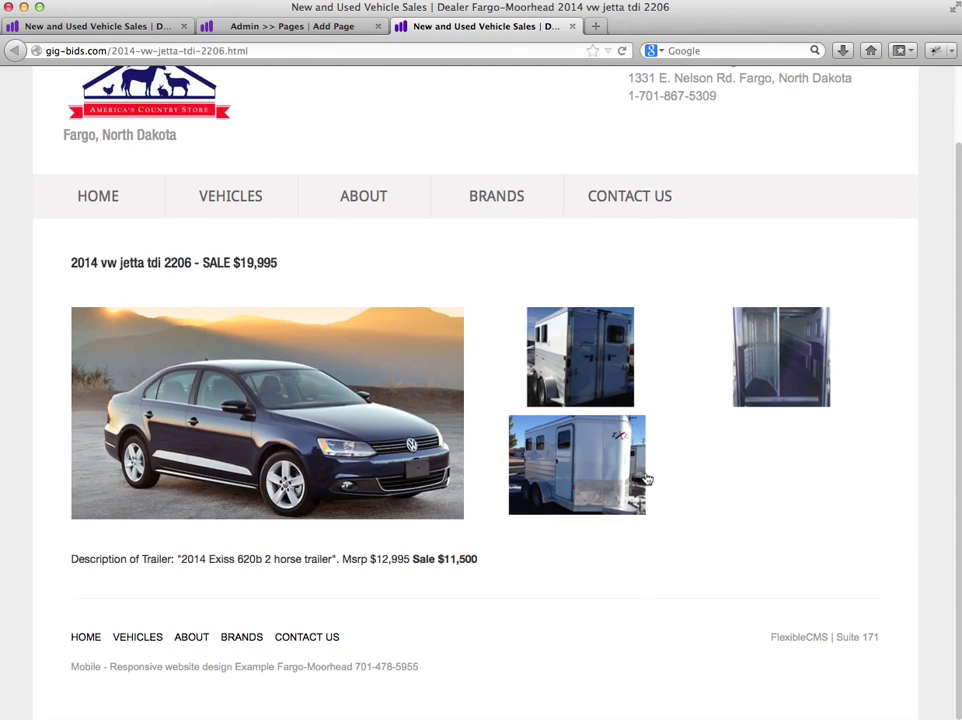
{"action": "scroll", "coordinate": [600, 460], "scroll_direction": "up", "scroll_amount": 2}
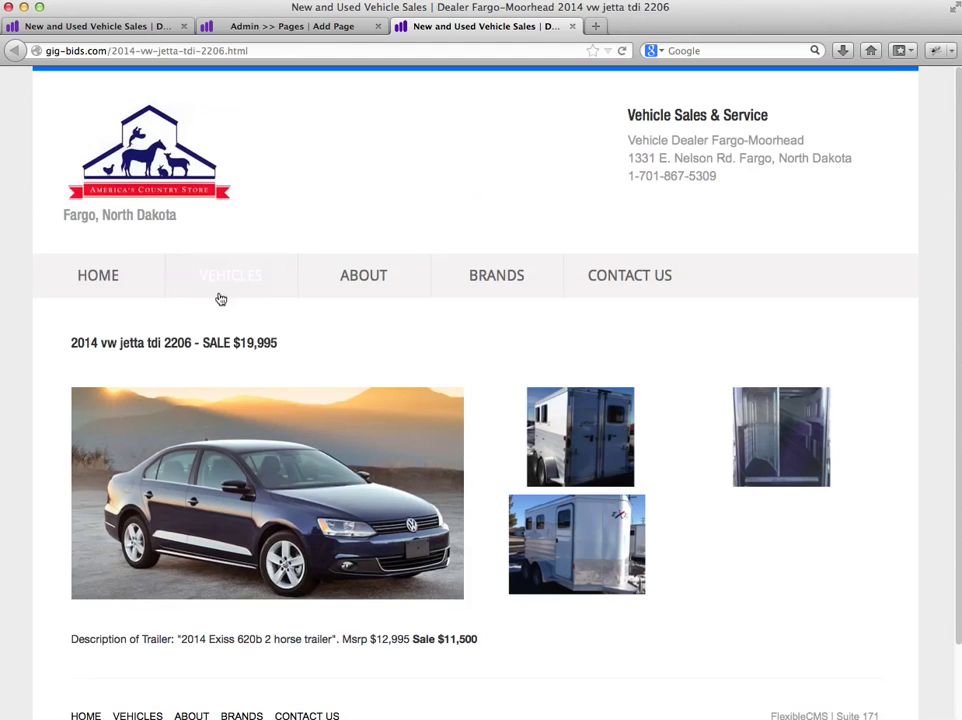
{"action": "left_click", "coordinate": [266, 27]}
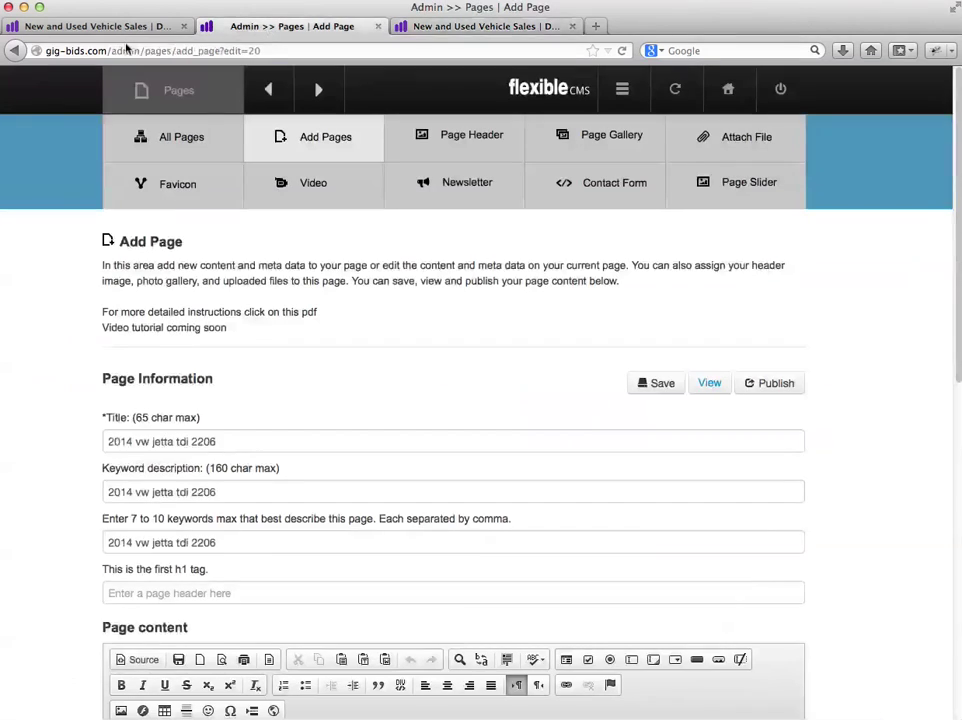
Step: Select the live Jetta page's URL and reopen VEHICLES from the All Pages list
{"action": "left_click", "coordinate": [184, 141]}
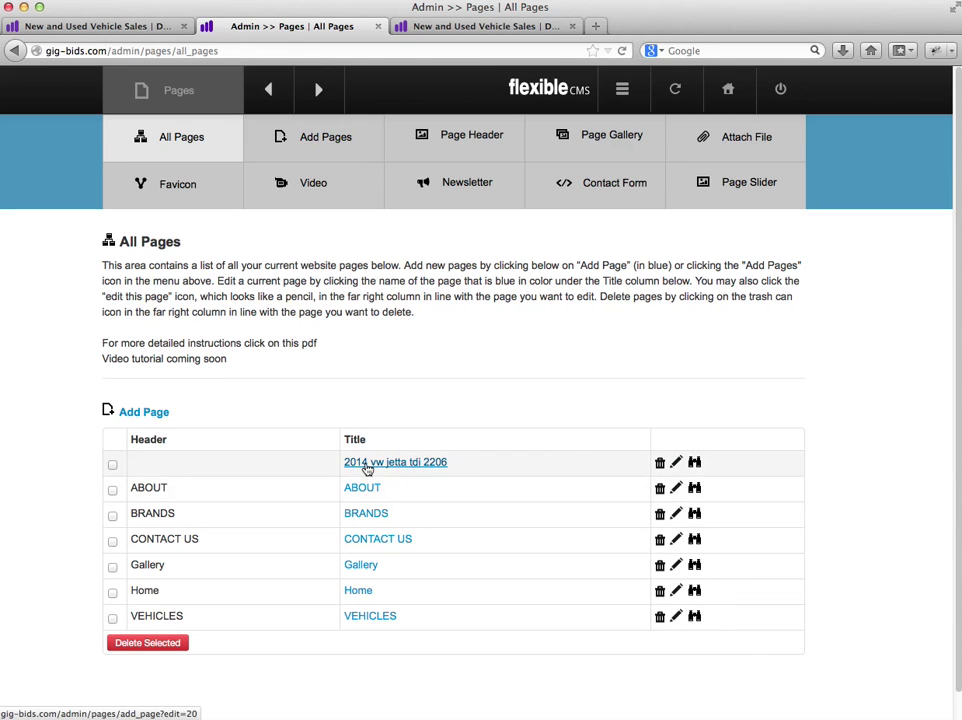
{"action": "left_click", "coordinate": [371, 619]}
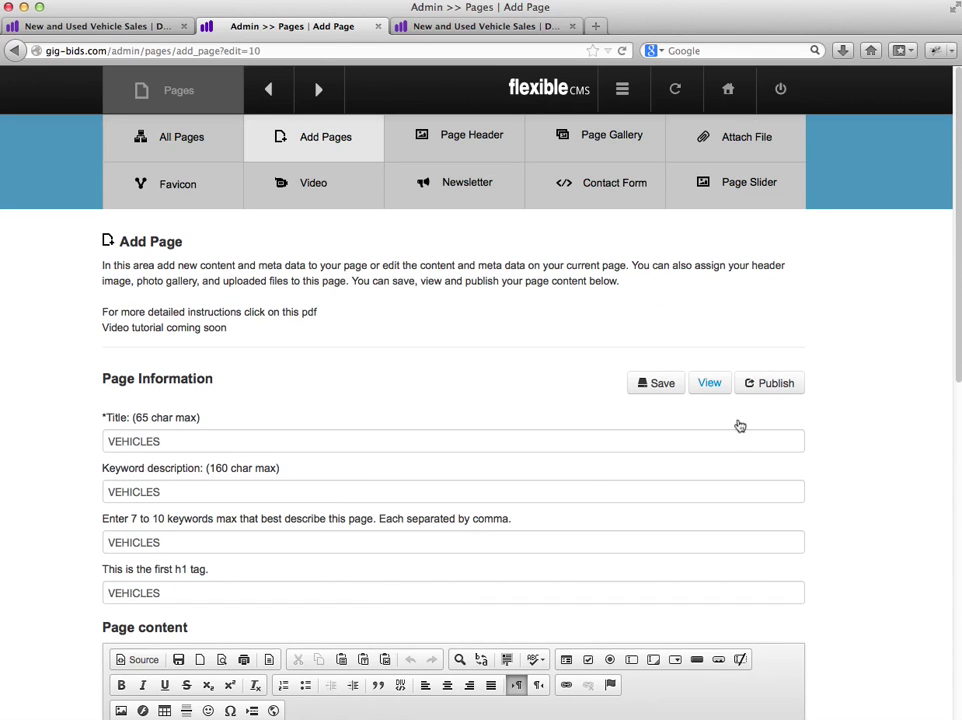
{"action": "key", "text": "ctrl+Tab"}
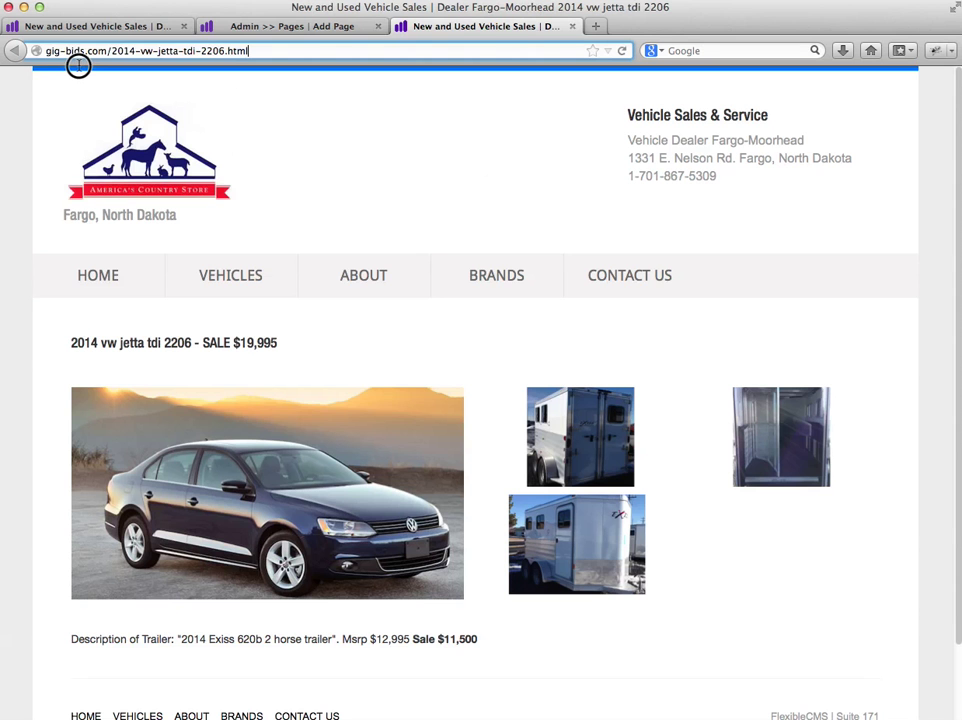
{"action": "left_click", "coordinate": [46, 48]}
{"action": "key", "text": "super+c"}
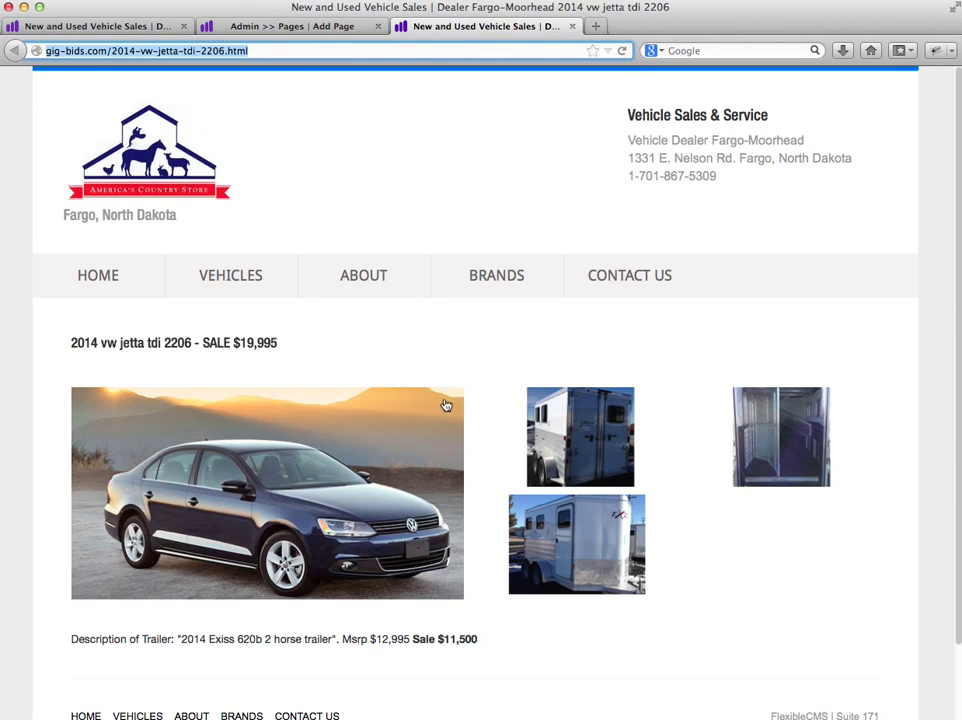
{"action": "left_click", "coordinate": [275, 30]}
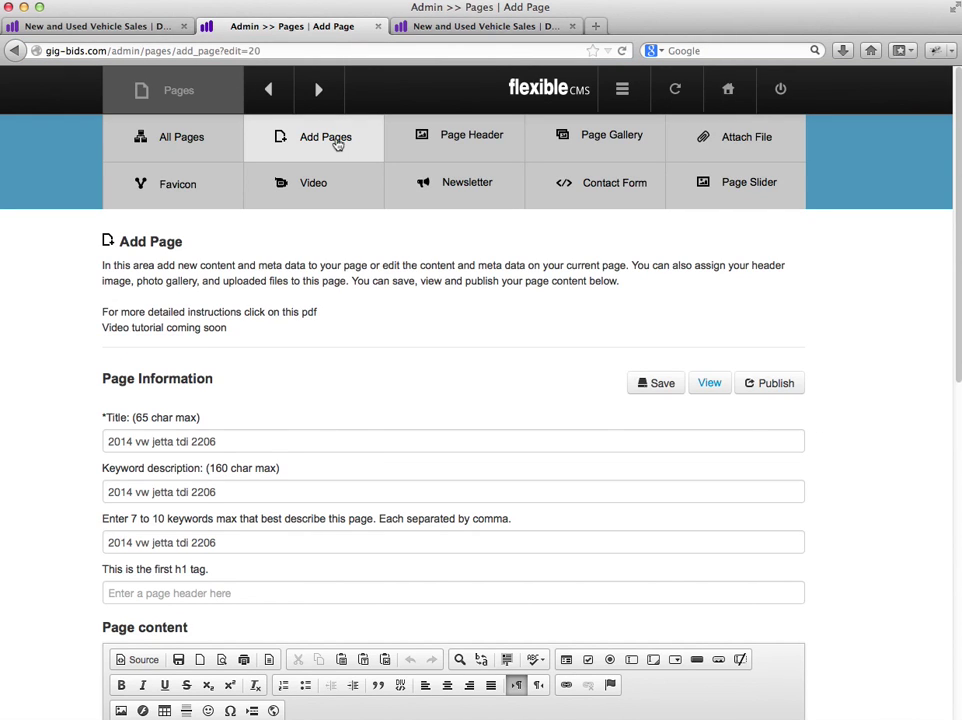
{"action": "left_click", "coordinate": [172, 144]}
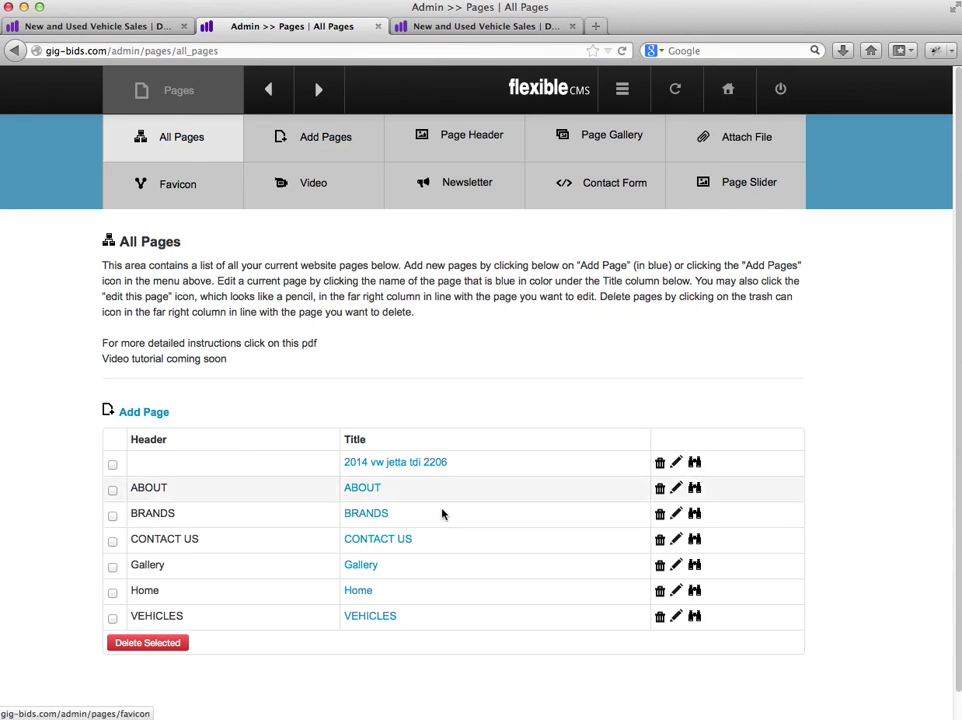
{"action": "left_click", "coordinate": [367, 617]}
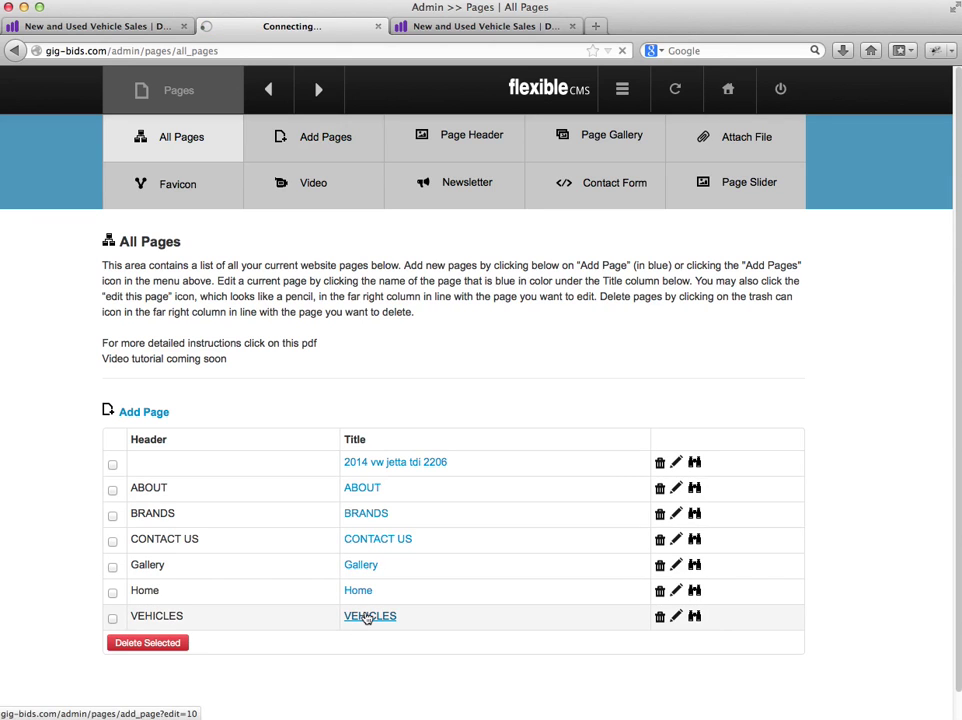
Step: Link 2014-vw-jetta-tdi in the VEHICLES table to the copied Jetta page URL
{"action": "scroll", "coordinate": [612, 524], "scroll_direction": "down", "scroll_amount": 5}
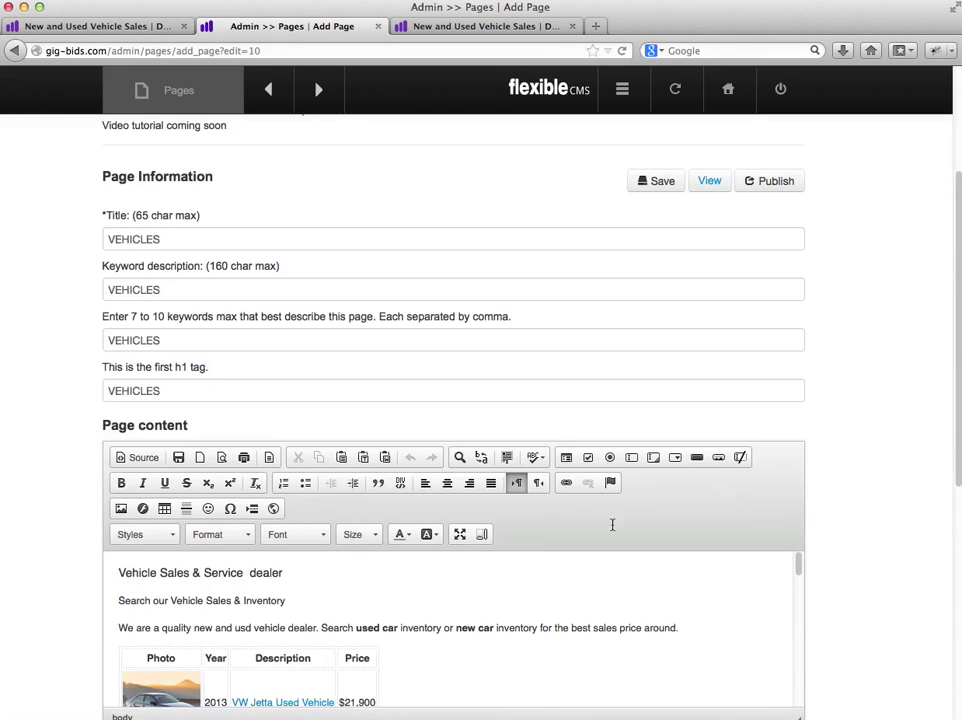
{"action": "scroll", "coordinate": [815, 446], "scroll_direction": "down", "scroll_amount": 4}
{"action": "left_click_drag", "start_coordinate": [797, 402], "coordinate": [799, 430]}
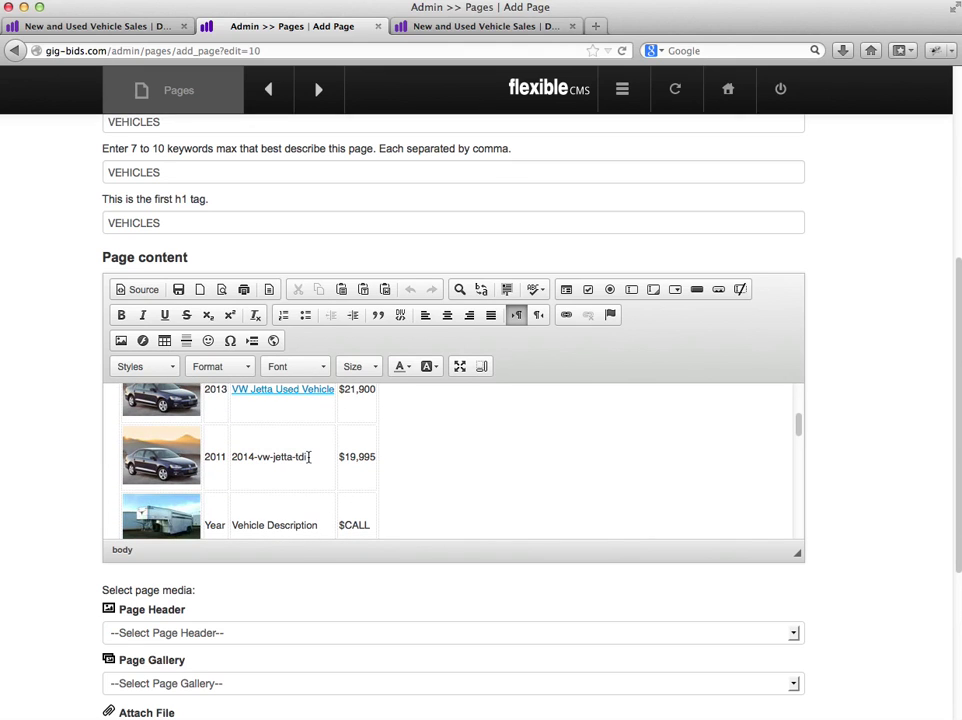
{"action": "left_click_drag", "start_coordinate": [309, 457], "coordinate": [215, 457]}
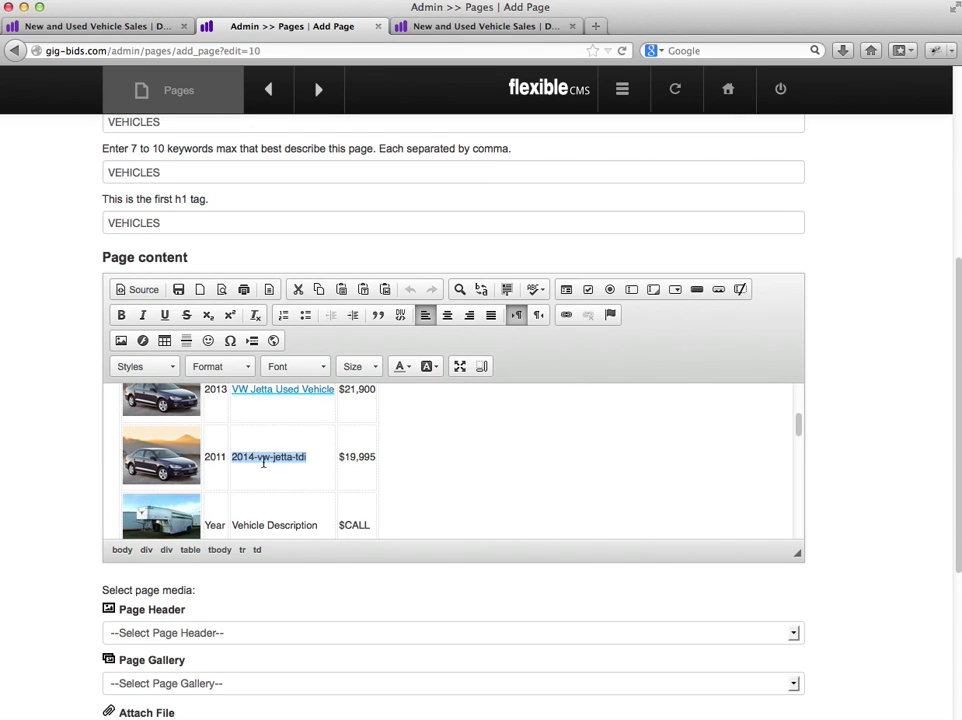
{"action": "left_click", "coordinate": [566, 316]}
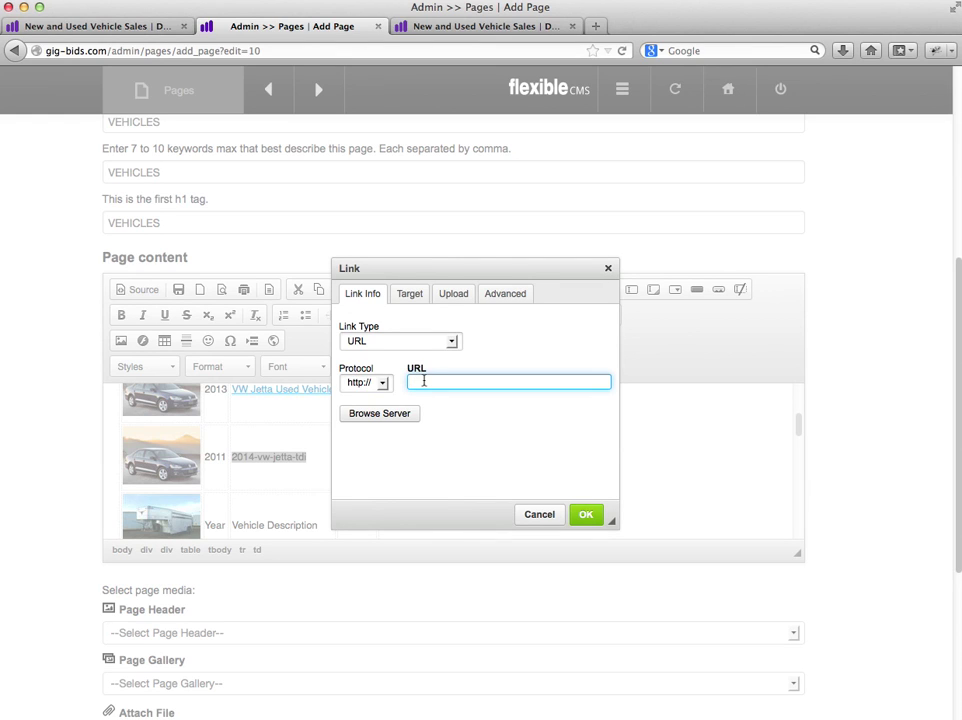
{"action": "key", "text": "super+v"}
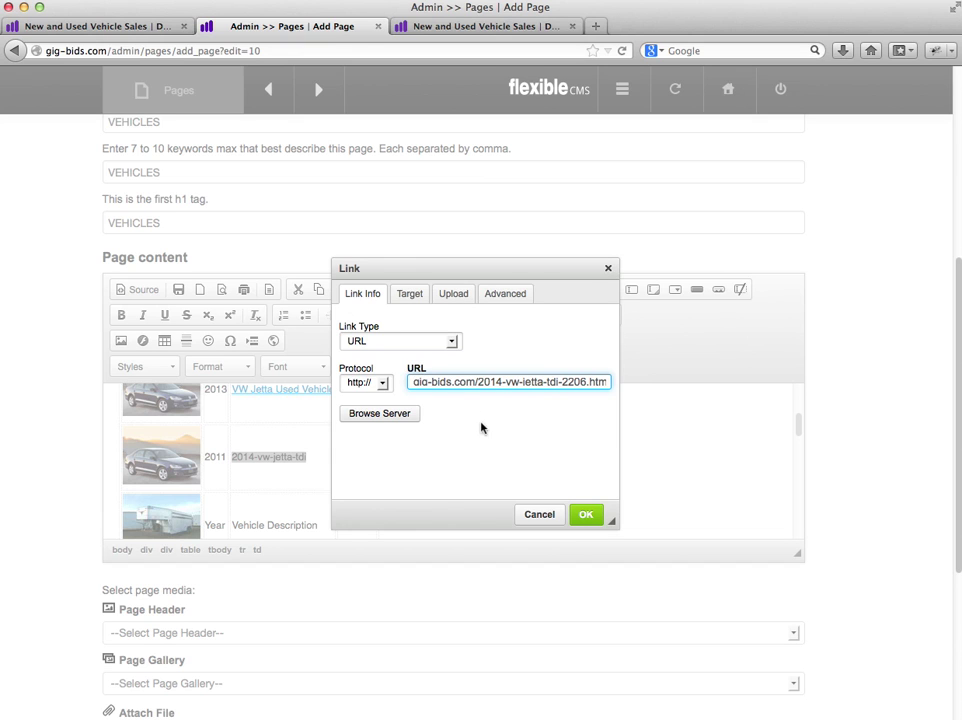
{"action": "left_click", "coordinate": [585, 514]}
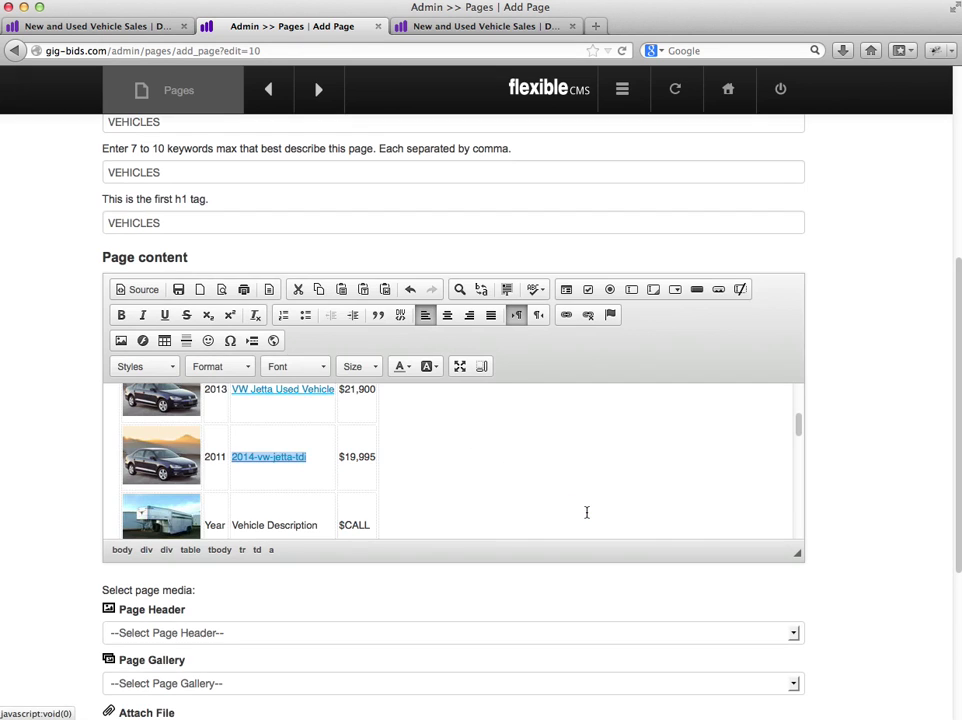
Step: Deselect the linked text and save the VEHICLES page
{"action": "left_click", "coordinate": [313, 455]}
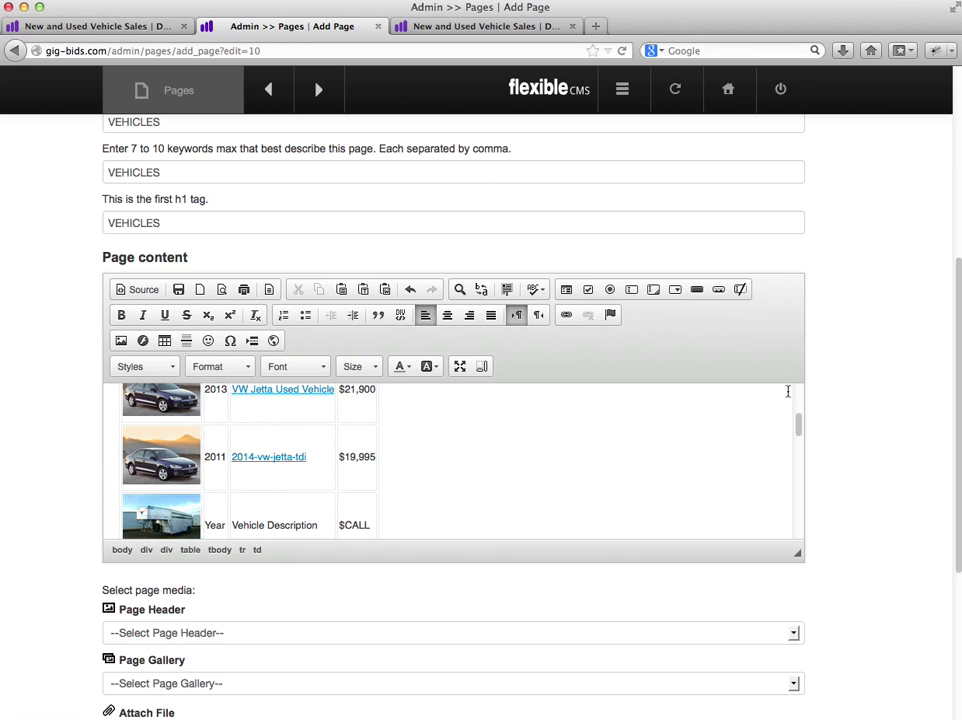
{"action": "scroll", "coordinate": [842, 405], "scroll_direction": "up", "scroll_amount": 5}
{"action": "left_click", "coordinate": [664, 250]}
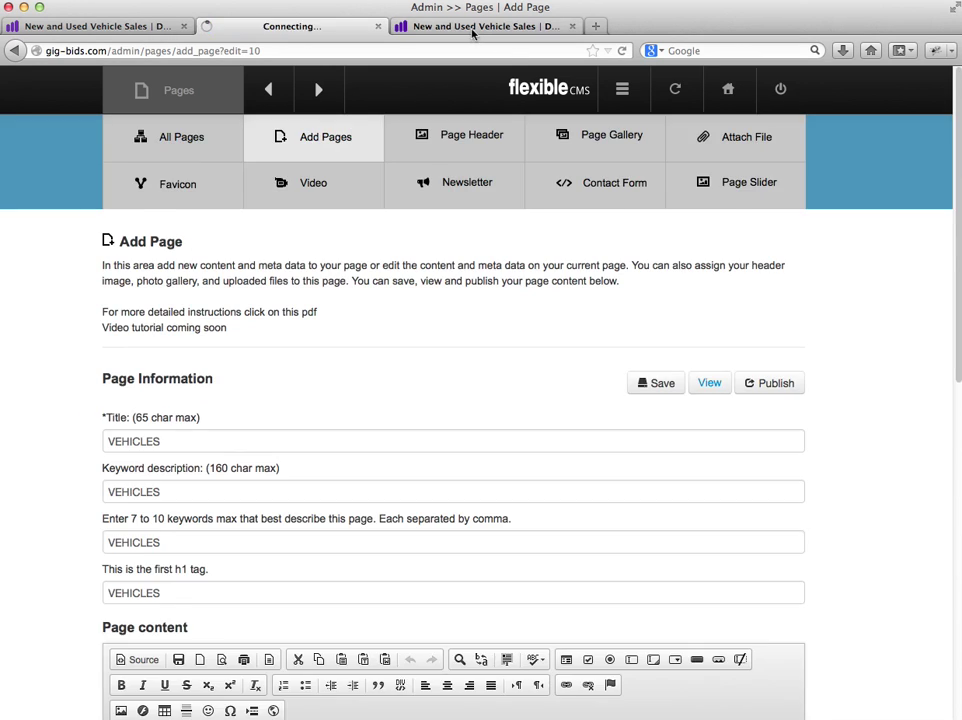
Step: Reload the live vehicles listing and follow the new 2014-vw-jetta-tdi link
{"action": "left_click", "coordinate": [476, 28]}
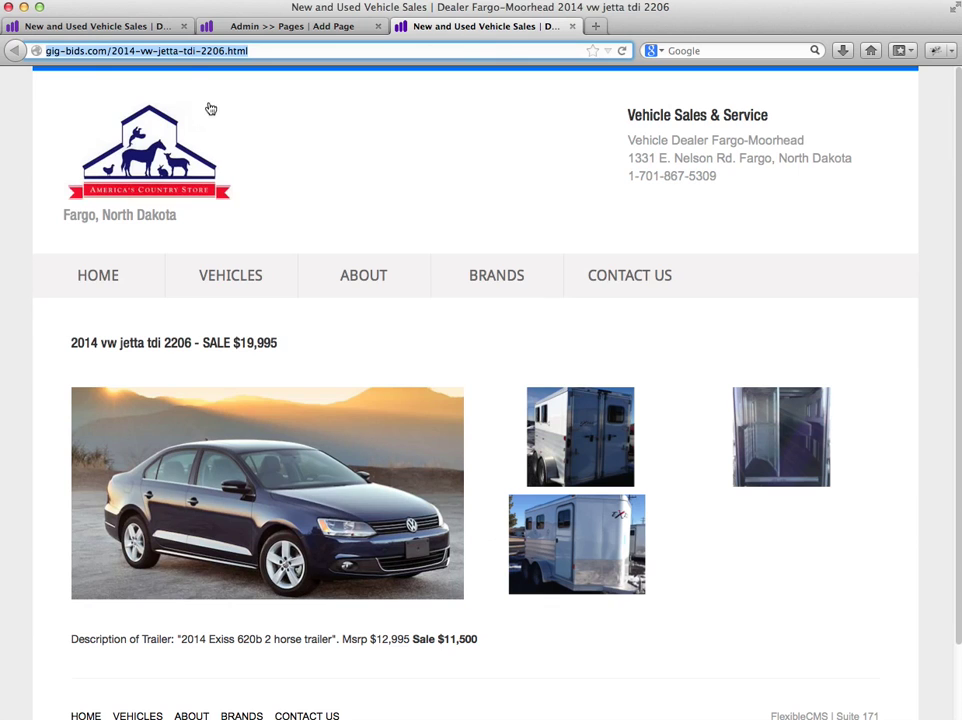
{"action": "left_click", "coordinate": [190, 30]}
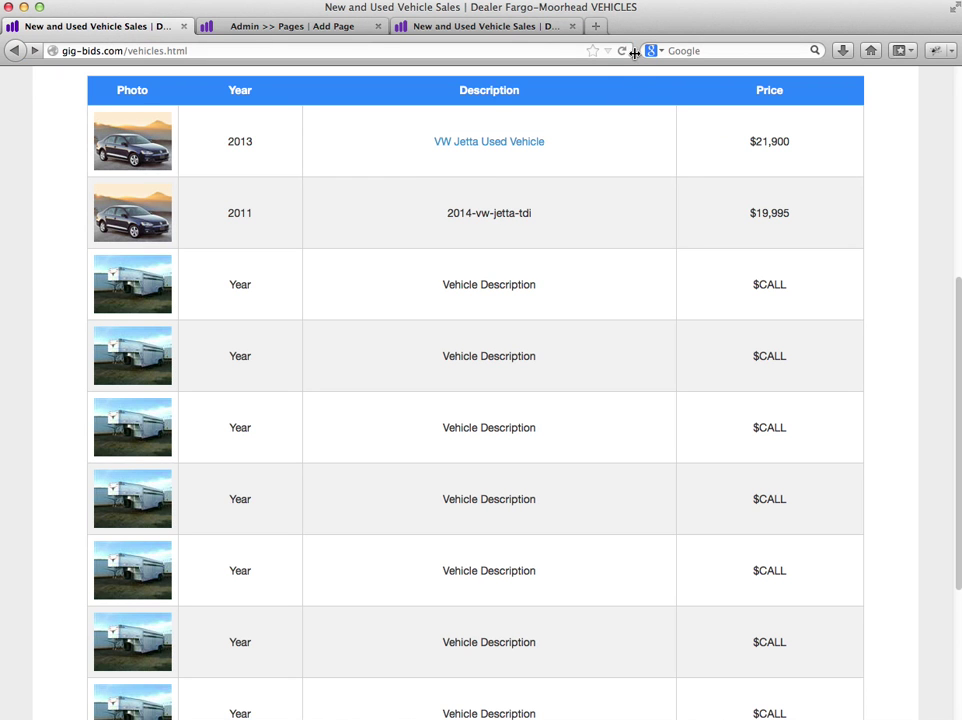
{"action": "left_click", "coordinate": [622, 50]}
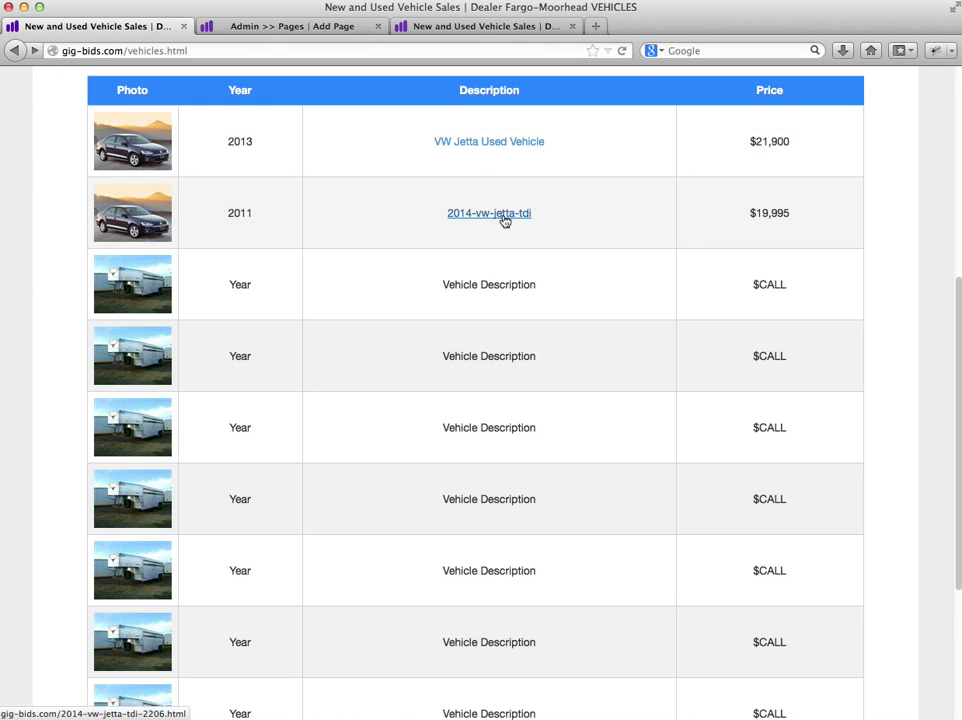
{"action": "left_click", "coordinate": [502, 215]}
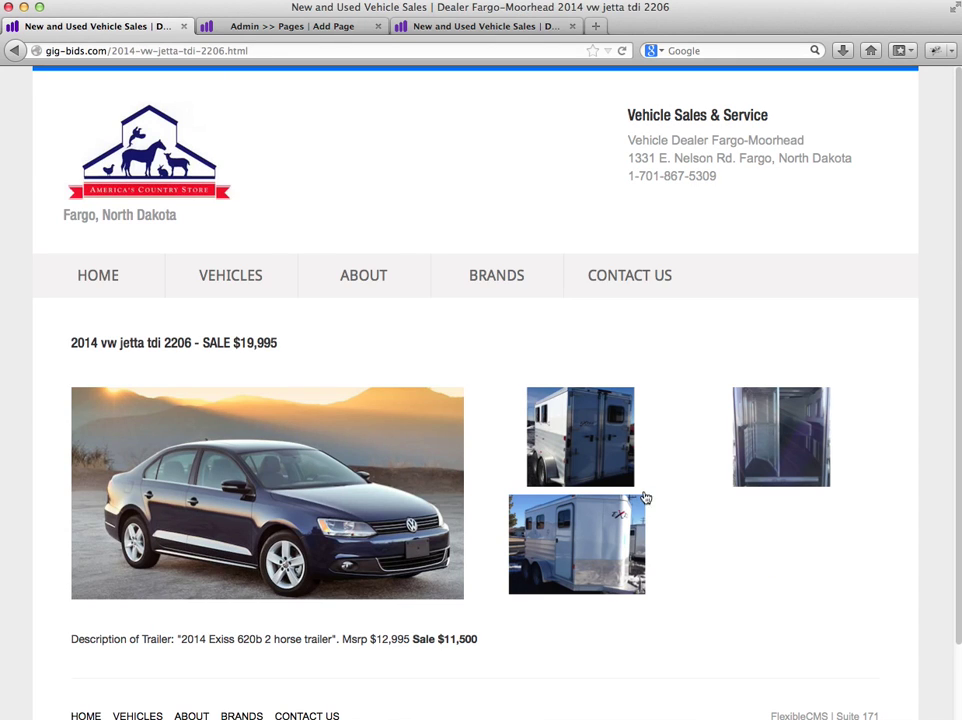
Step: Browse the Jetta page's rear and side photos, reload it, and return to the admin editor
{"action": "left_click", "coordinate": [606, 434]}
{"action": "left_click", "coordinate": [602, 386]}
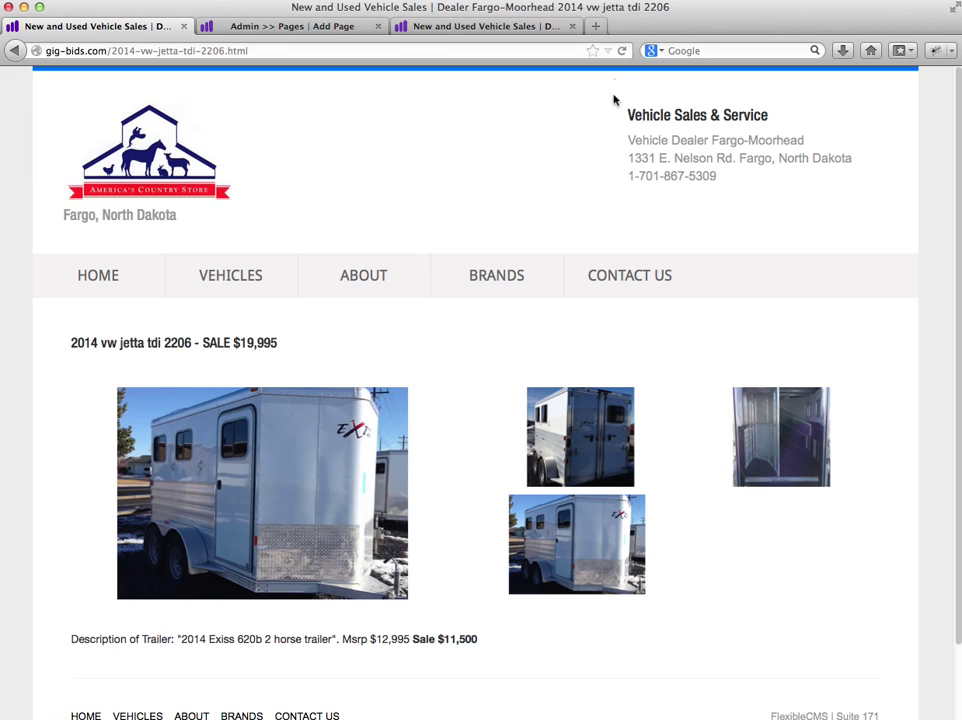
{"action": "left_click", "coordinate": [621, 50]}
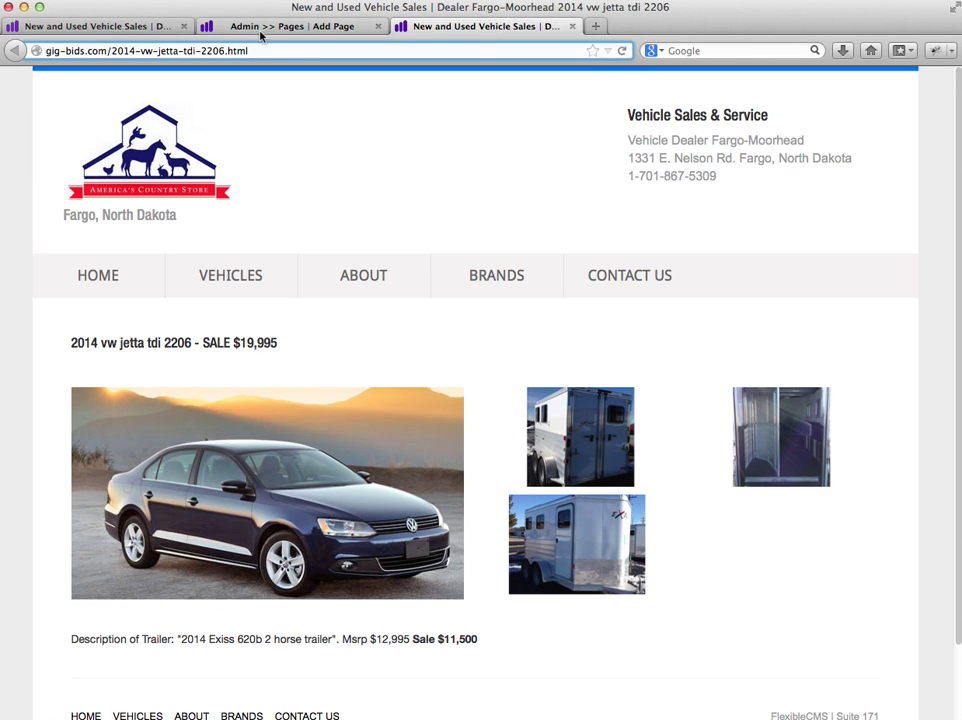
{"action": "left_click", "coordinate": [262, 27]}
Step: Select the 2011 Jetta photo in the table and clear its existing link address
{"action": "scroll", "coordinate": [898, 409], "scroll_direction": "down", "scroll_amount": 5}
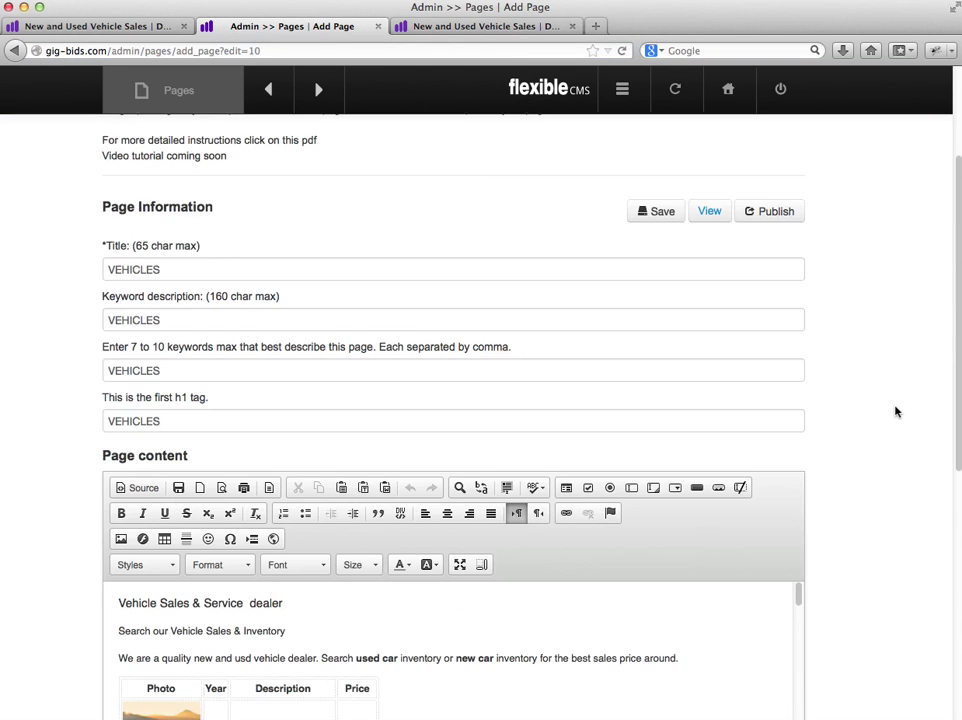
{"action": "left_click_drag", "start_coordinate": [802, 436], "coordinate": [799, 457]}
{"action": "left_click", "coordinate": [145, 508]}
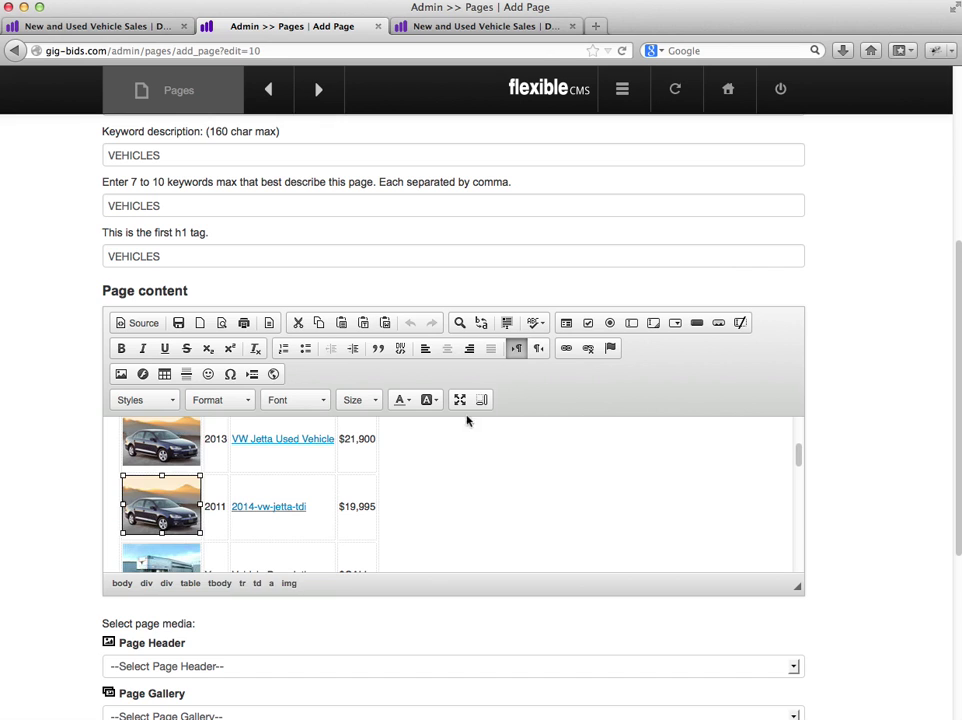
{"action": "left_click", "coordinate": [568, 350]}
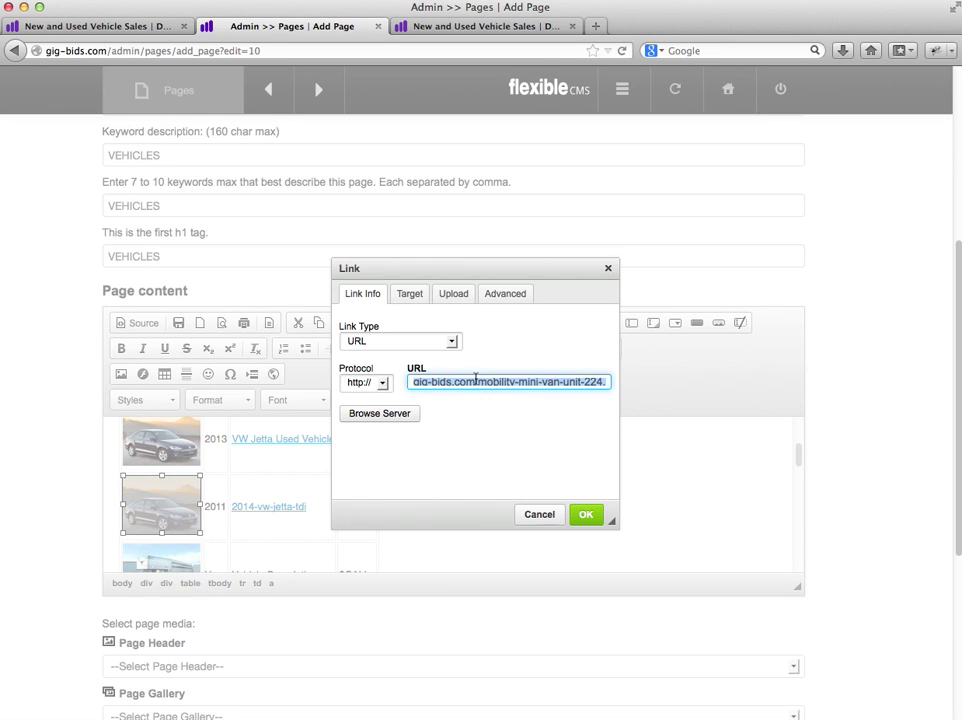
{"action": "left_click", "coordinate": [605, 380]}
{"action": "left_click", "coordinate": [470, 386]}
{"action": "left_click_drag", "start_coordinate": [605, 382], "coordinate": [417, 372]}
{"action": "key", "text": "BackSpace"}
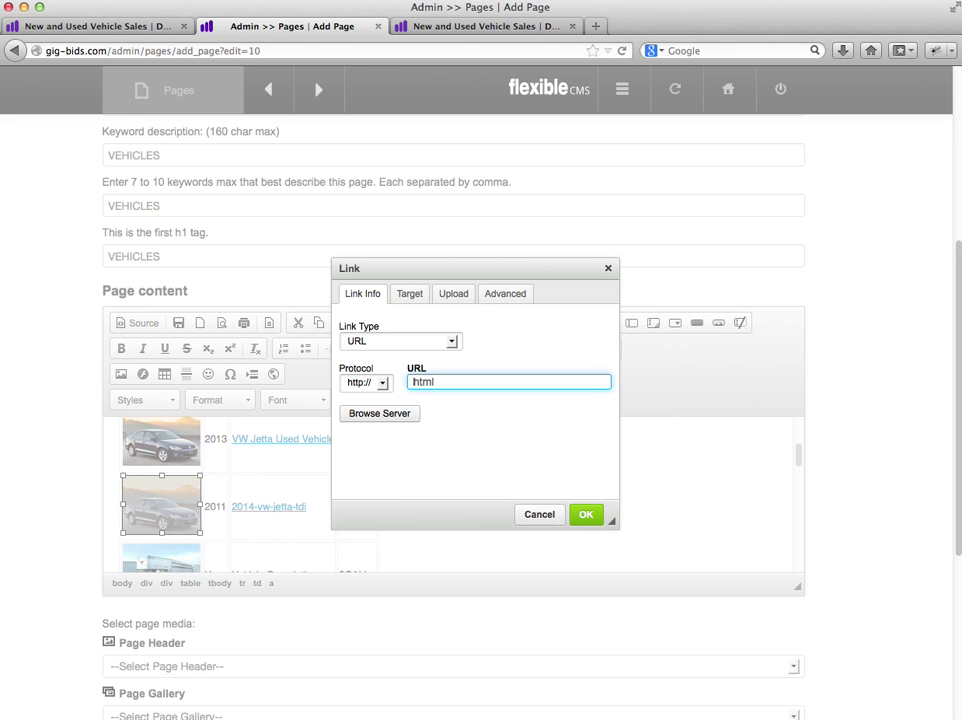
Step: Paste gig-bids.com/2014-vw-jetta-tdi-2206.html as the photo's link and save the page
{"action": "left_click", "coordinate": [443, 383]}
{"action": "type", "text": "gig-bids.com/2014-vw-jetta-tdi-2206.html"}
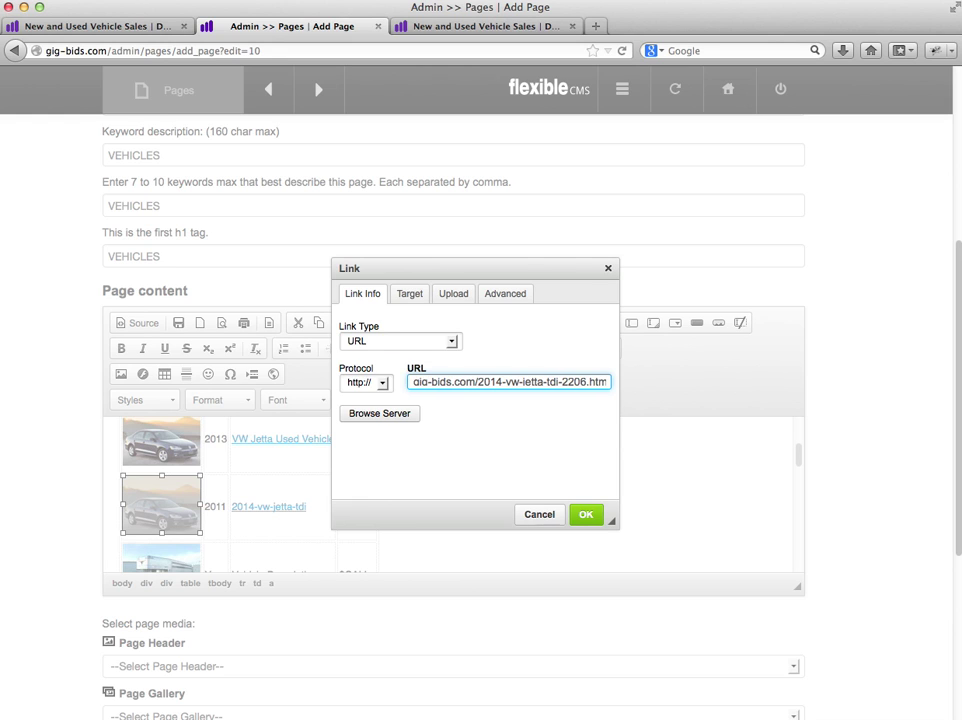
{"action": "left_click", "coordinate": [587, 515]}
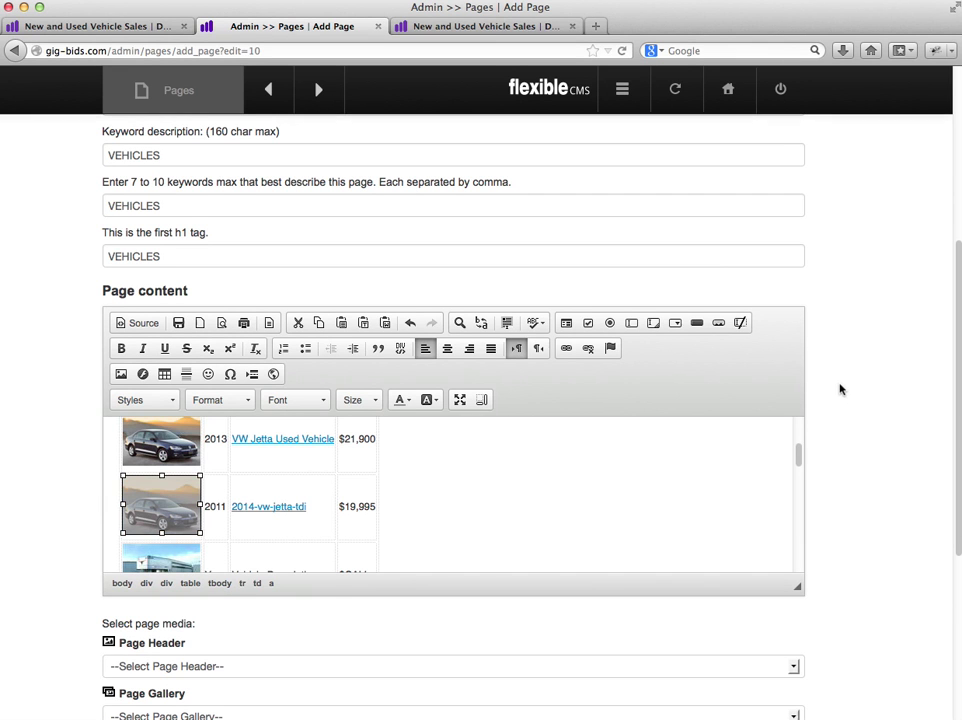
{"action": "scroll", "coordinate": [842, 389], "scroll_direction": "up", "scroll_amount": 5}
{"action": "left_click", "coordinate": [645, 383]}
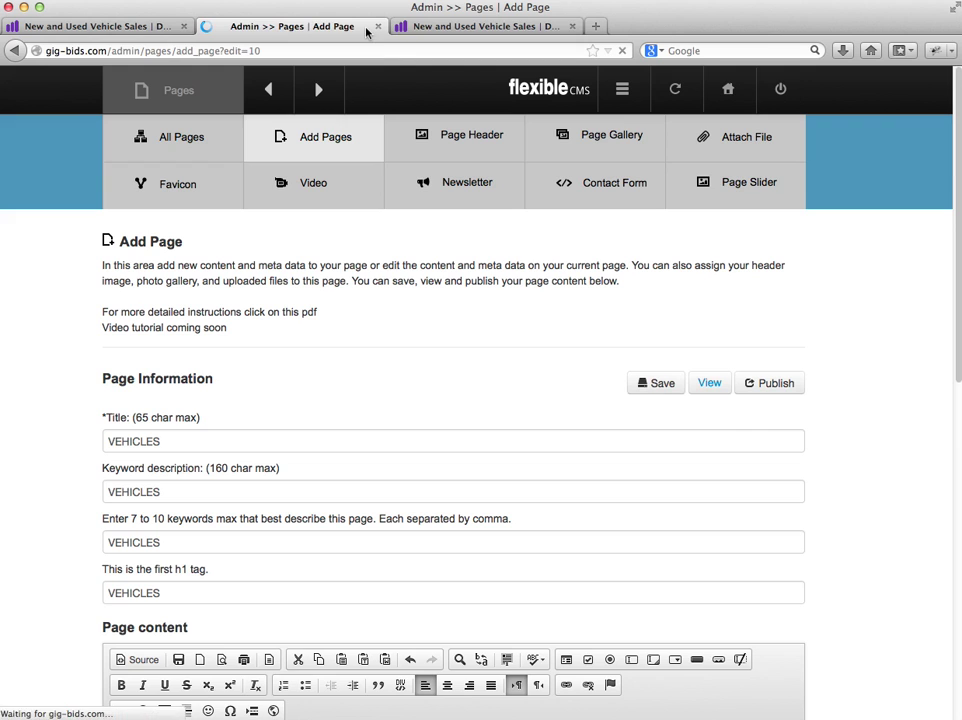
Step: On the live site, go back to the vehicles listing and open the 2011 Jetta's page from its photo
{"action": "left_click", "coordinate": [440, 28]}
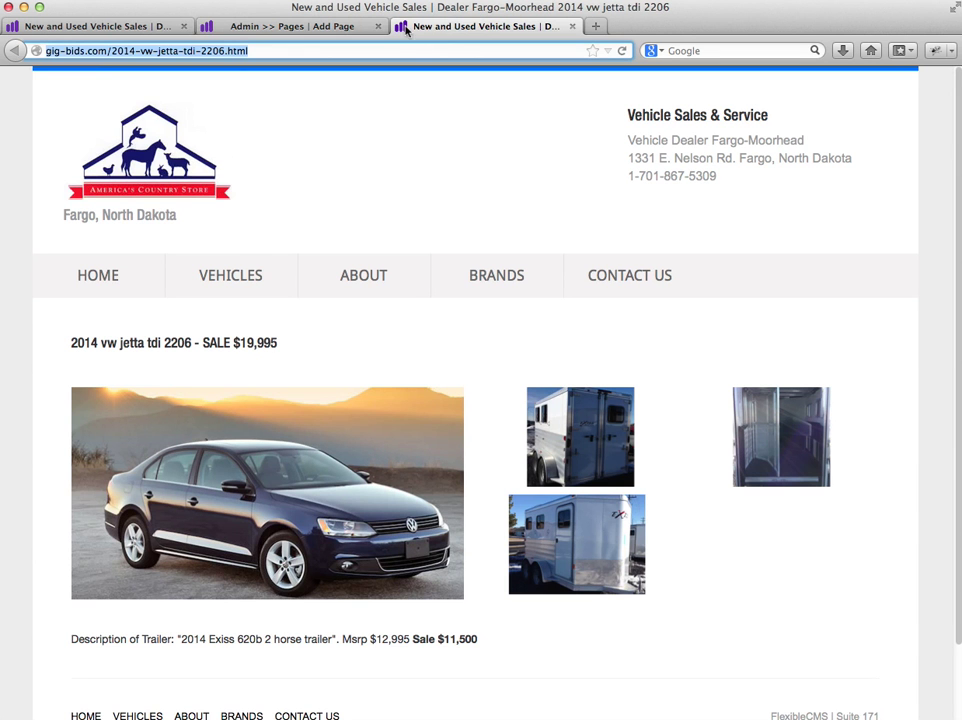
{"action": "left_click", "coordinate": [158, 32]}
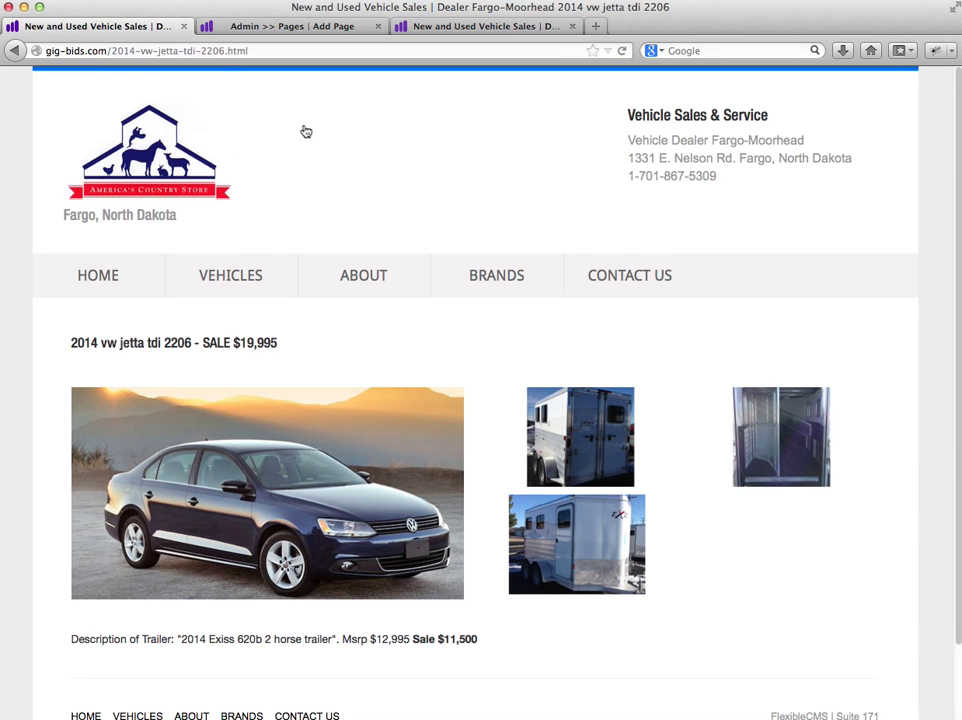
{"action": "left_click", "coordinate": [13, 51]}
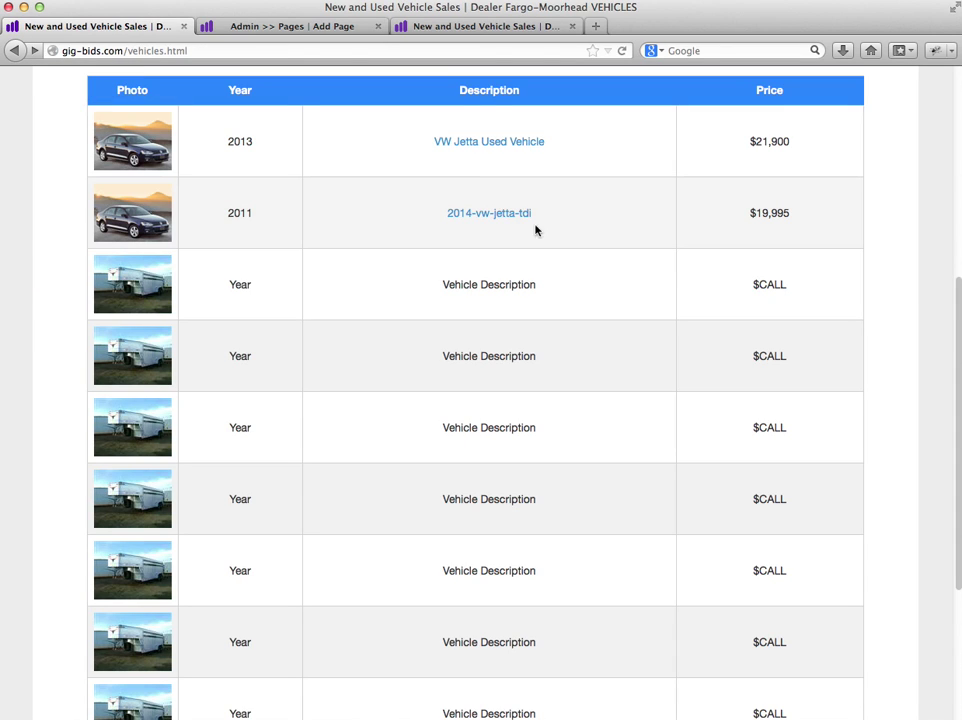
{"action": "left_click", "coordinate": [127, 218]}
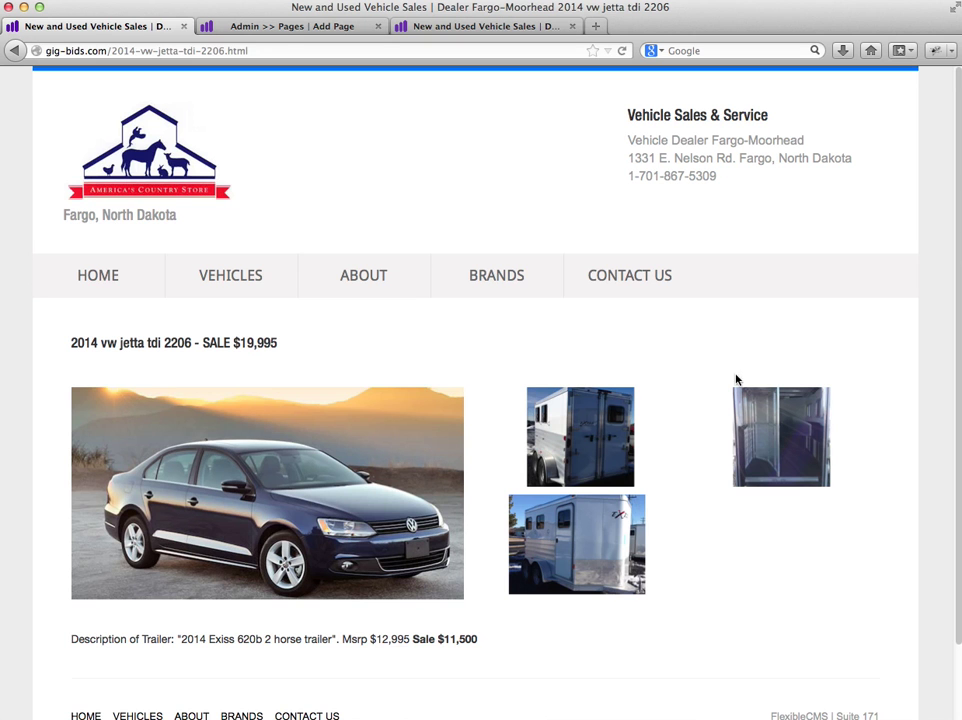
Step: Cycle the gallery through its rear, side and interior photos, reloading the page twice
{"action": "left_click", "coordinate": [587, 437]}
{"action": "left_click", "coordinate": [580, 539]}
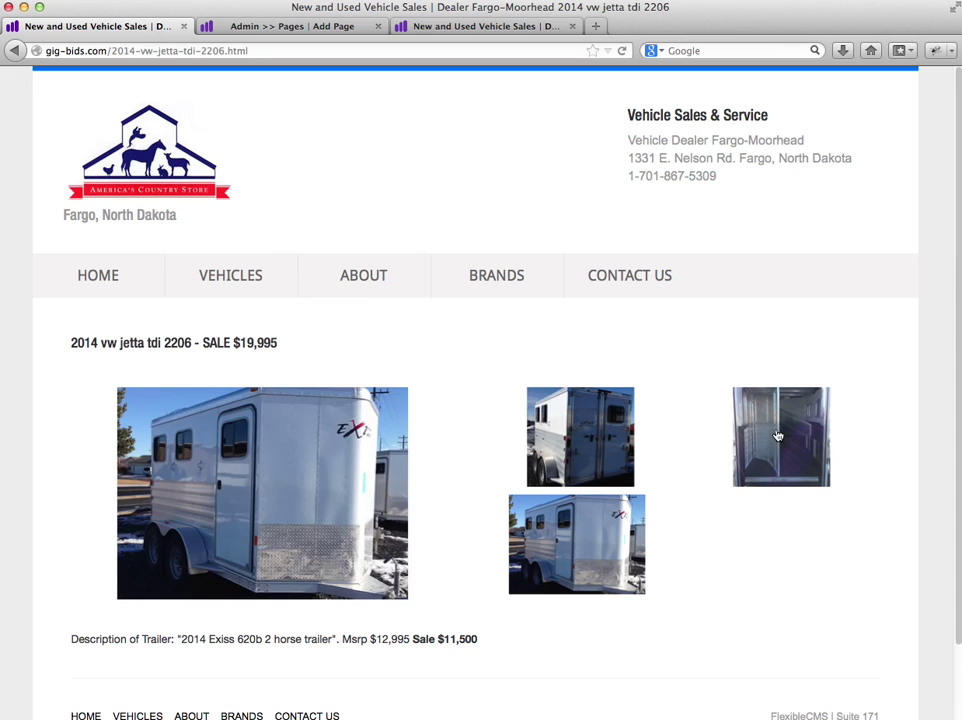
{"action": "left_click", "coordinate": [780, 437]}
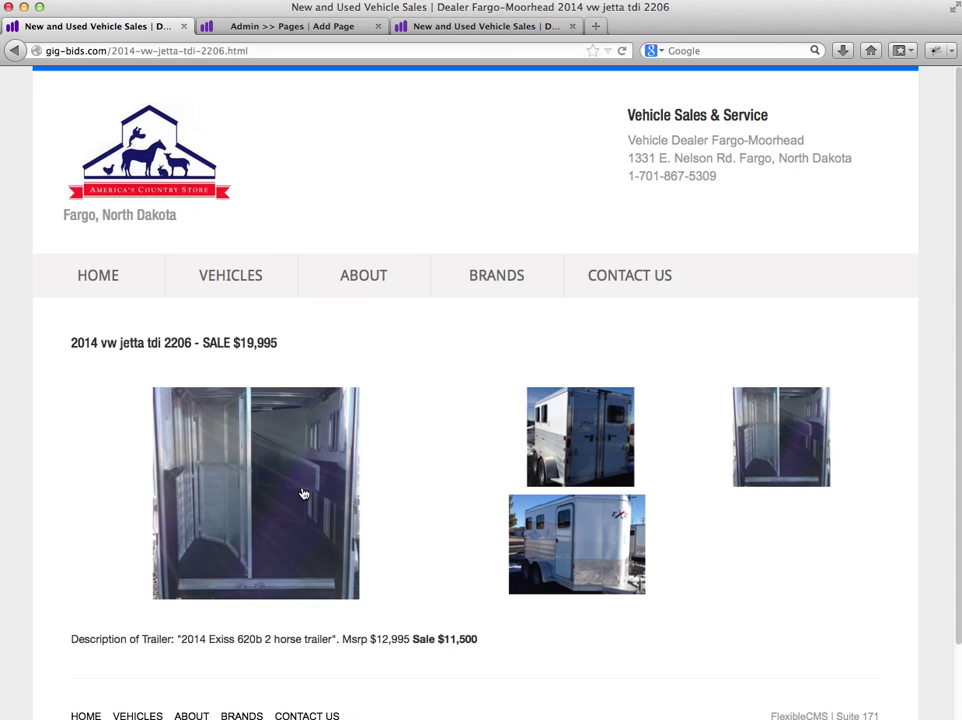
{"action": "left_click", "coordinate": [621, 50]}
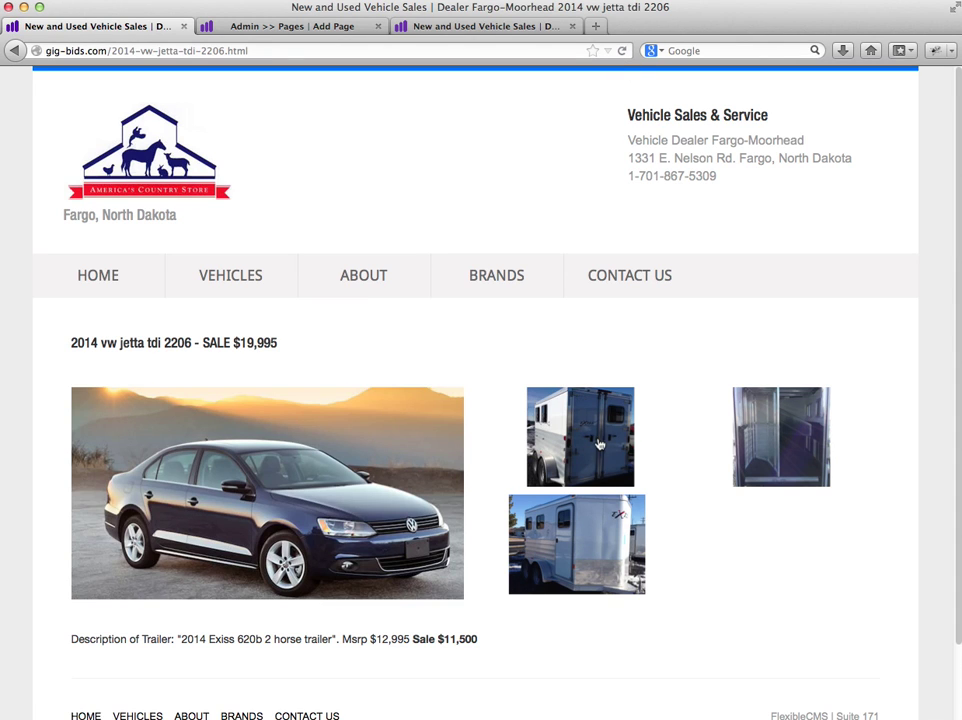
{"action": "left_click", "coordinate": [600, 446]}
{"action": "left_click", "coordinate": [564, 549]}
{"action": "left_click", "coordinate": [818, 432]}
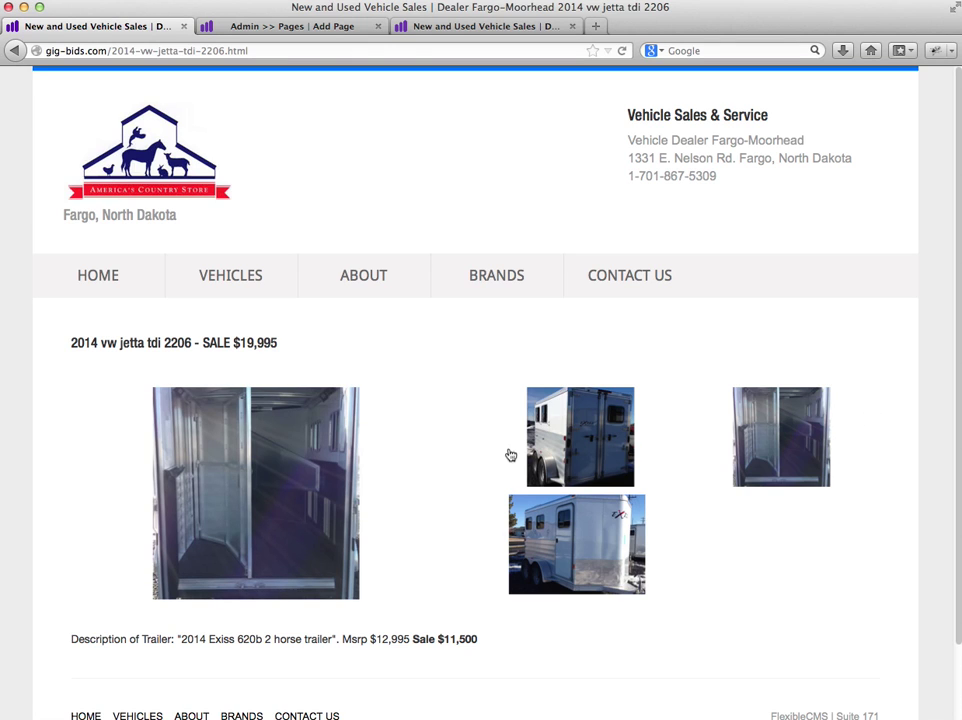
{"action": "left_click", "coordinate": [622, 51]}
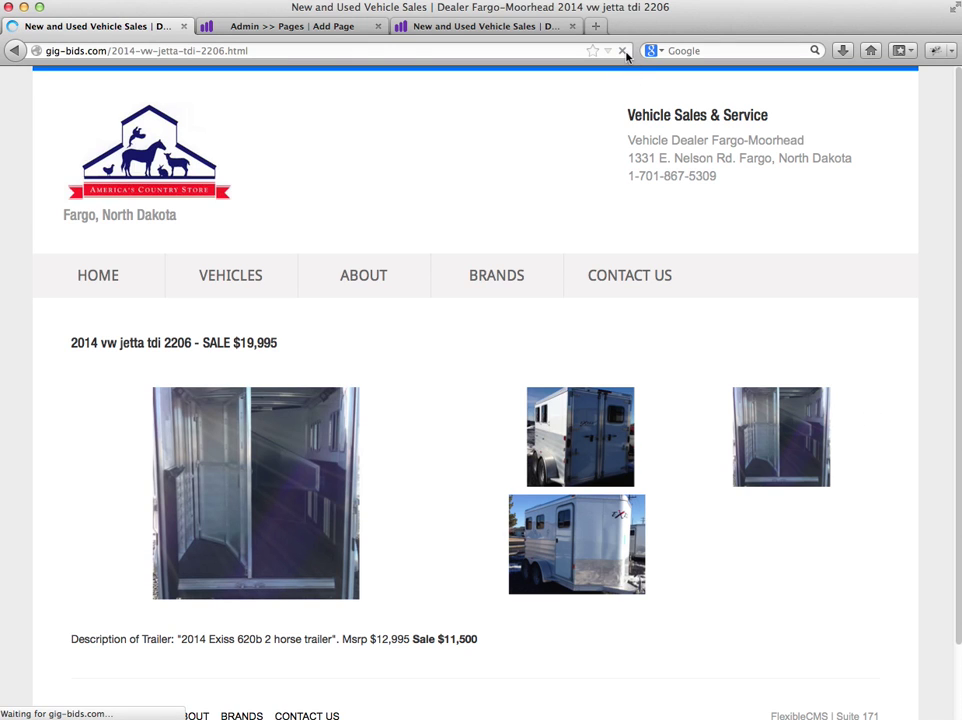
Step: Select the trailer description line on the Jetta page, then reload the page
{"action": "scroll", "coordinate": [873, 336], "scroll_direction": "down", "scroll_amount": 2}
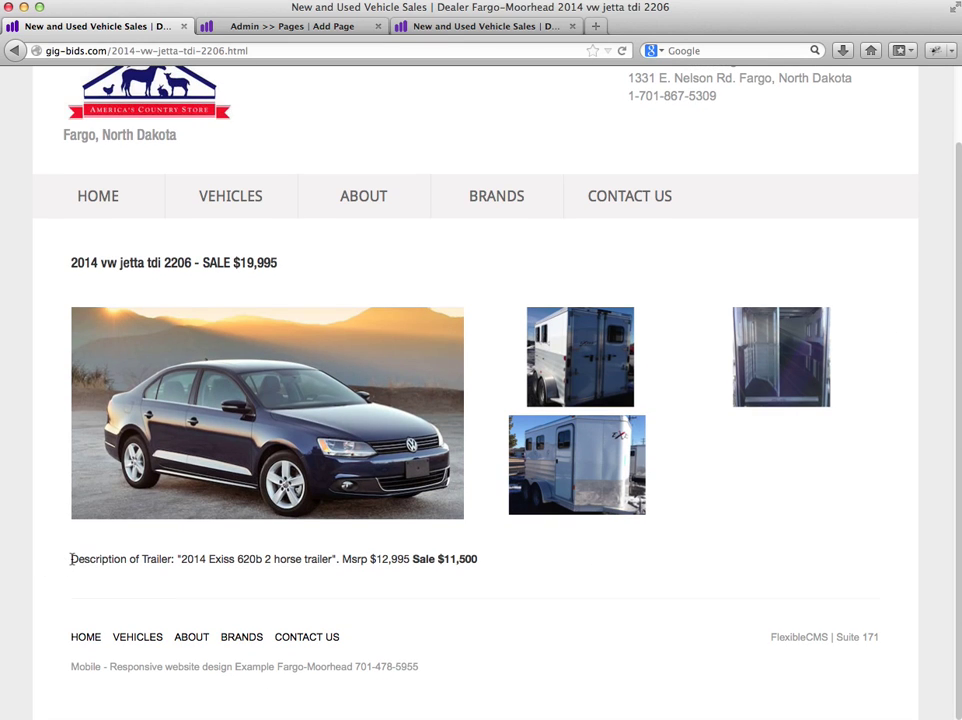
{"action": "left_click_drag", "start_coordinate": [72, 559], "coordinate": [504, 561]}
{"action": "left_click", "coordinate": [479, 563]}
{"action": "left_click", "coordinate": [65, 557]}
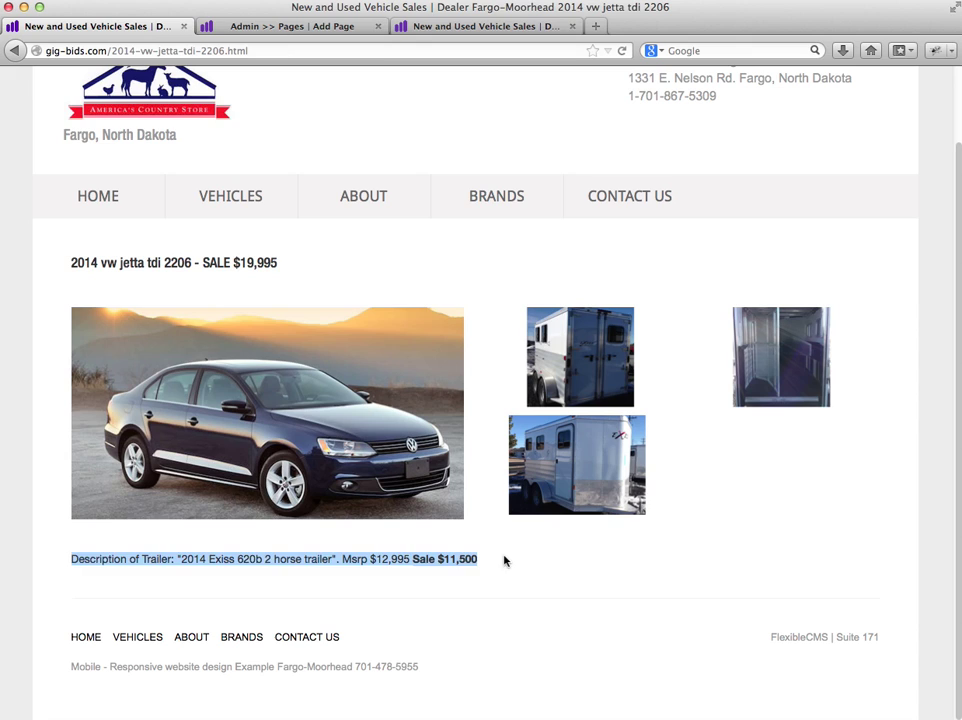
{"action": "left_click", "coordinate": [504, 561]}
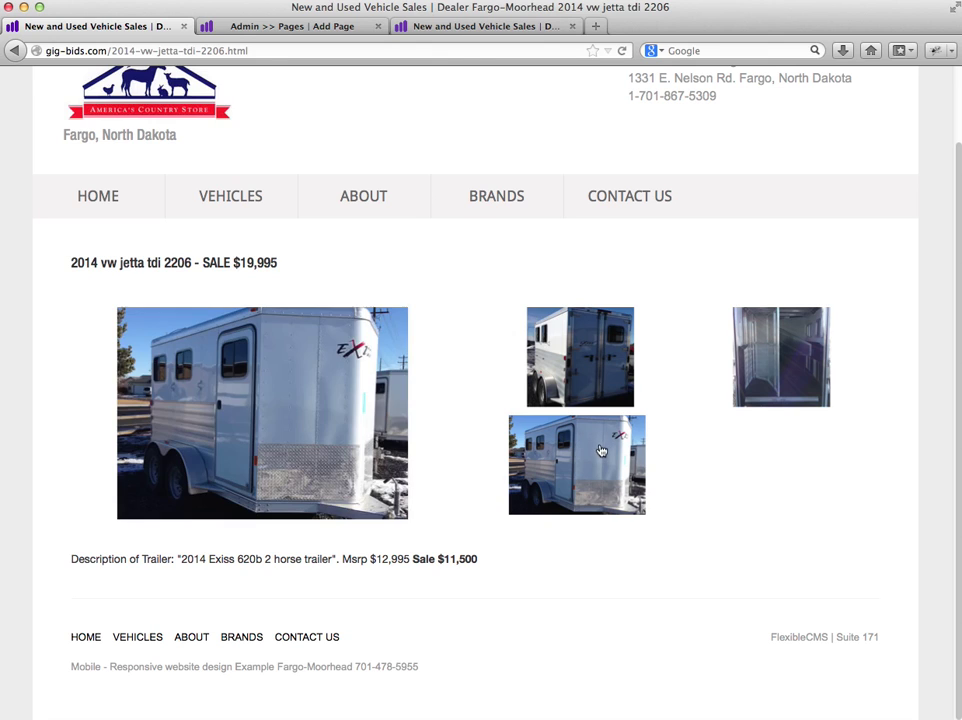
{"action": "mouse_move", "coordinate": [598, 354]}
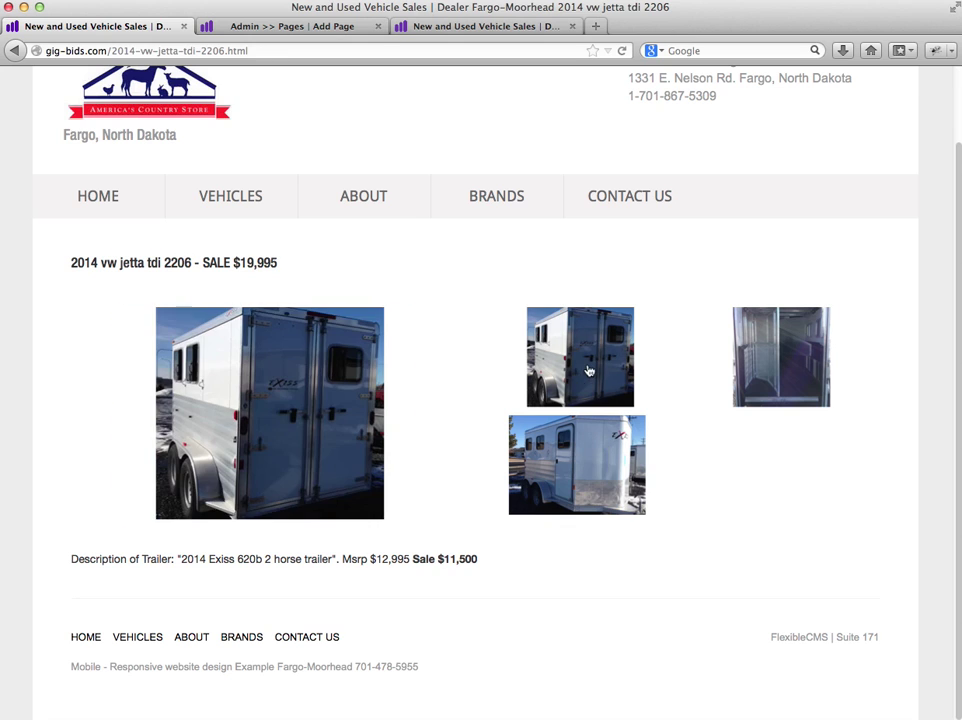
{"action": "left_click", "coordinate": [621, 50]}
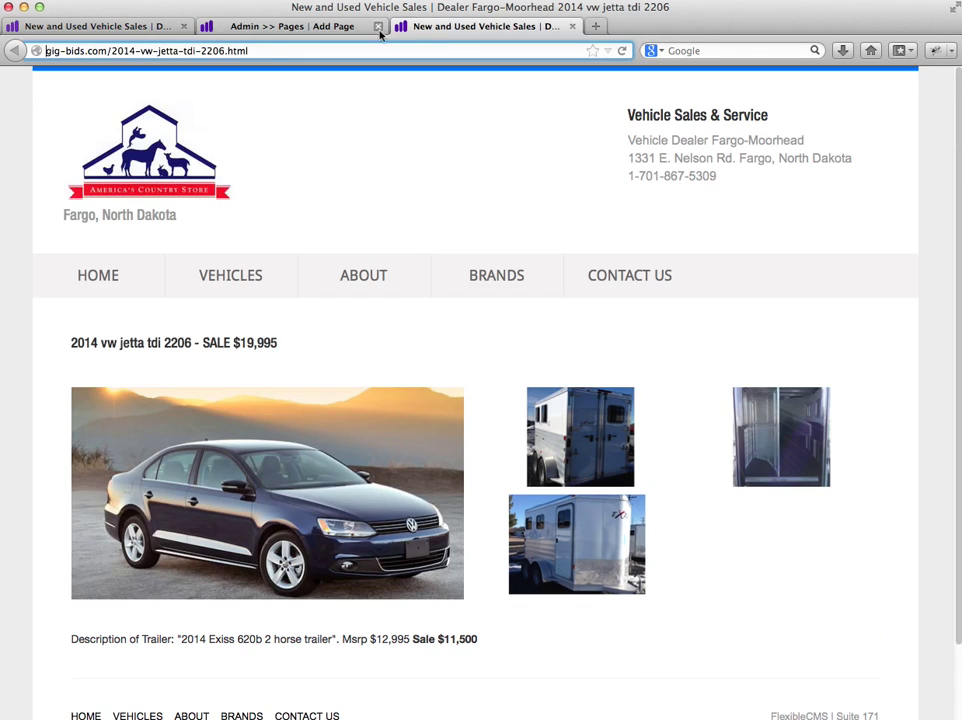
Step: Open the Home page from All Pages and select the trailer banner under VEHICLE SPECIALS & SALES EVENT
{"action": "left_click", "coordinate": [275, 27]}
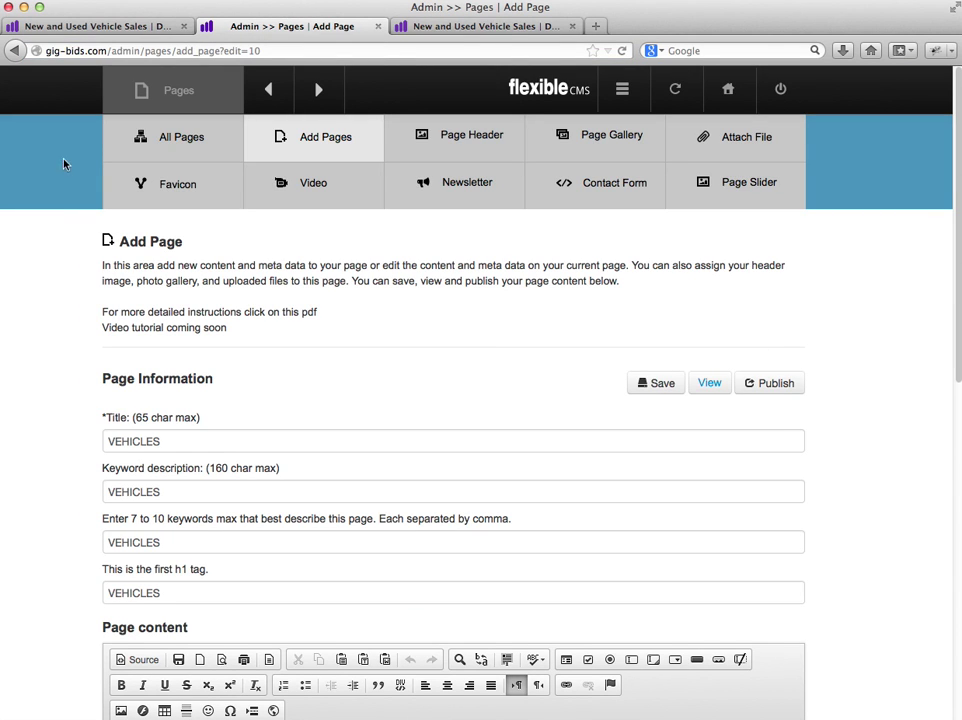
{"action": "left_click", "coordinate": [181, 144]}
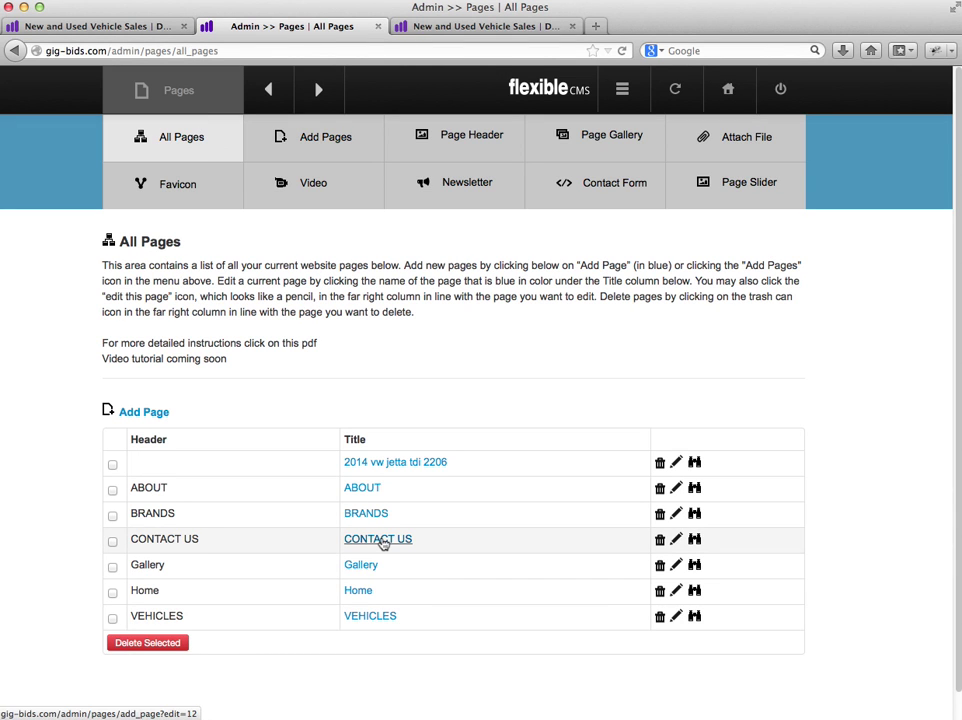
{"action": "left_click", "coordinate": [360, 594]}
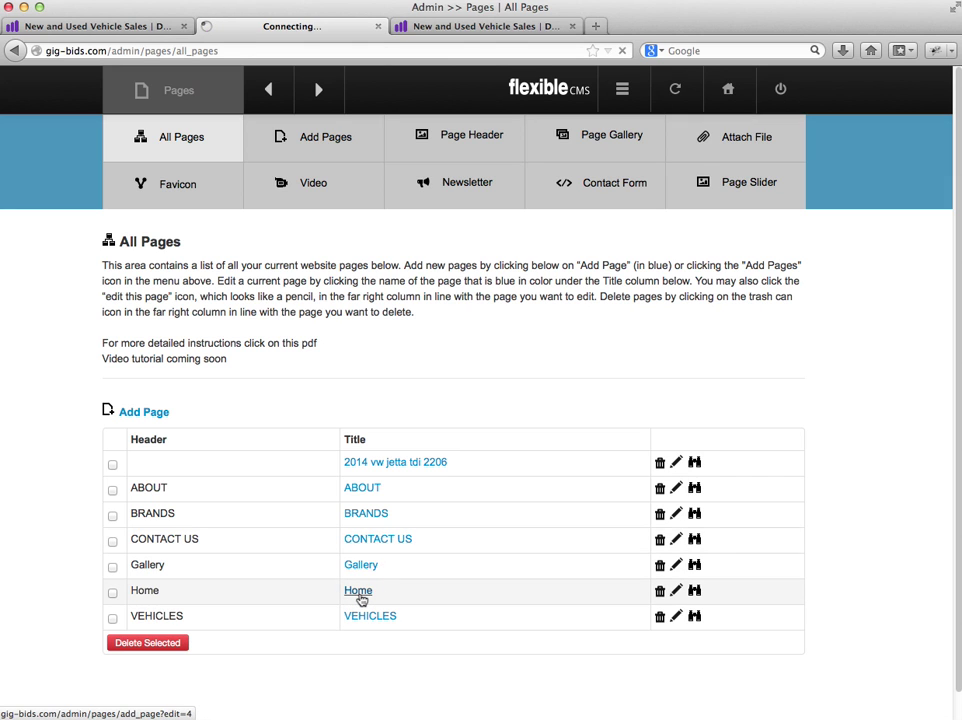
{"action": "scroll", "coordinate": [850, 372], "scroll_direction": "down", "scroll_amount": 3}
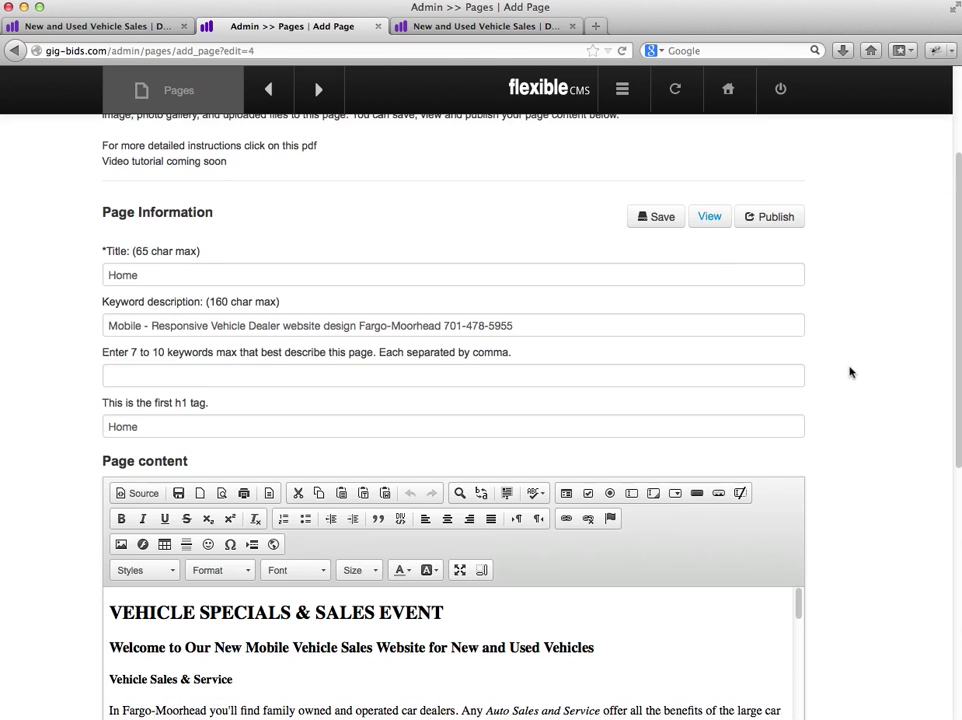
{"action": "scroll", "coordinate": [850, 372], "scroll_direction": "down", "scroll_amount": 4}
{"action": "left_click", "coordinate": [262, 362]}
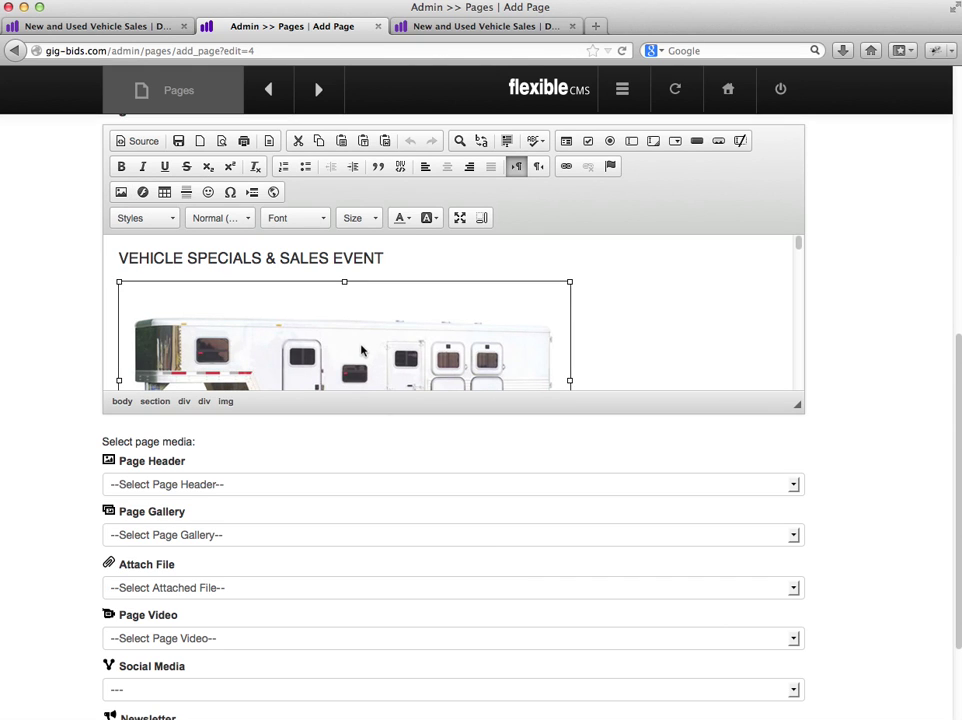
Step: Upload 2014-vw-jetta-tdi-1.jpg to the server as the banner's new image
{"action": "left_click", "coordinate": [120, 193]}
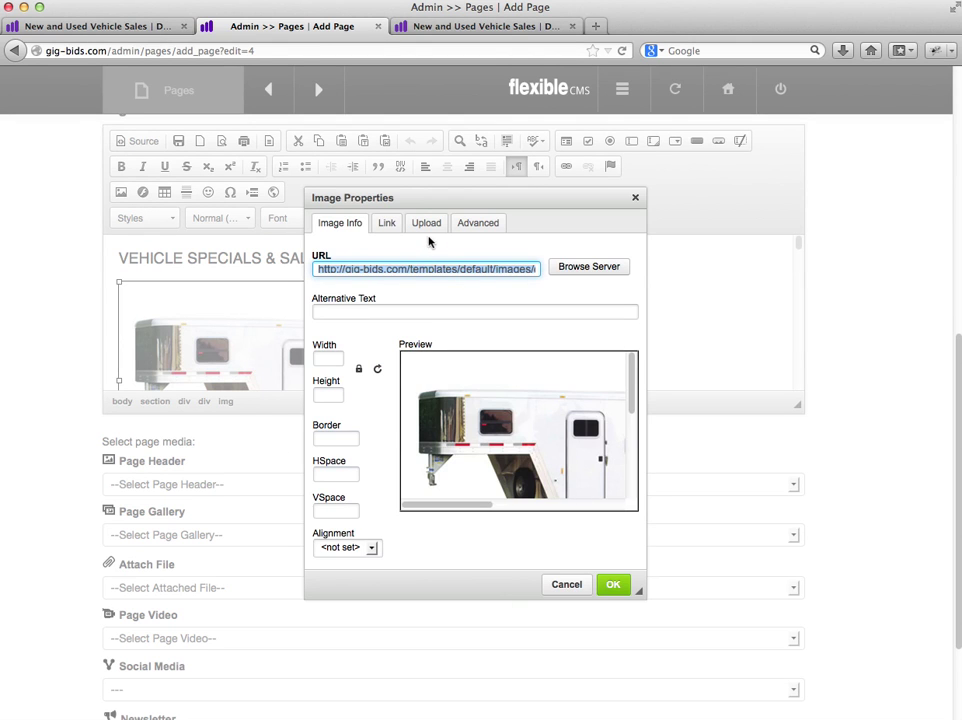
{"action": "left_click", "coordinate": [427, 223]}
{"action": "left_click", "coordinate": [561, 272]}
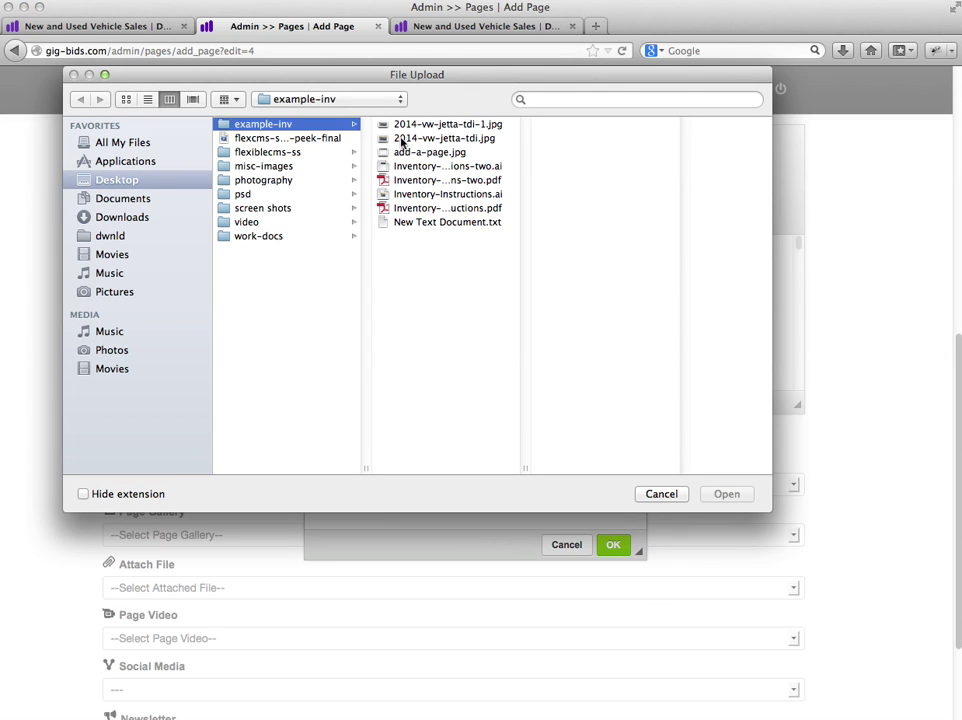
{"action": "left_click", "coordinate": [403, 139]}
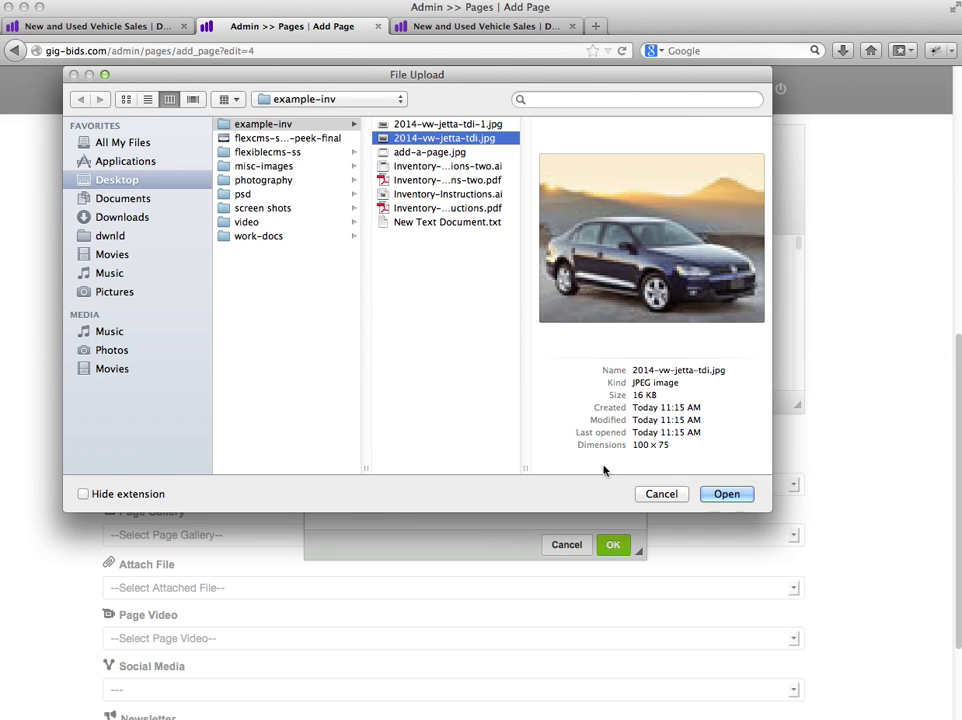
{"action": "left_click", "coordinate": [429, 126]}
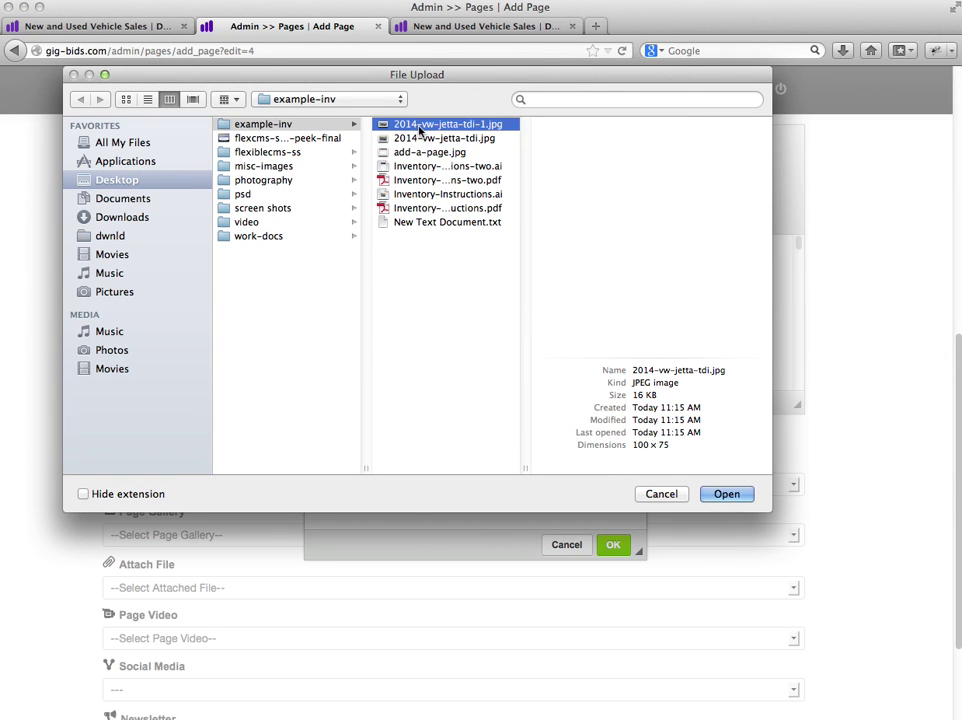
{"action": "left_click", "coordinate": [720, 494]}
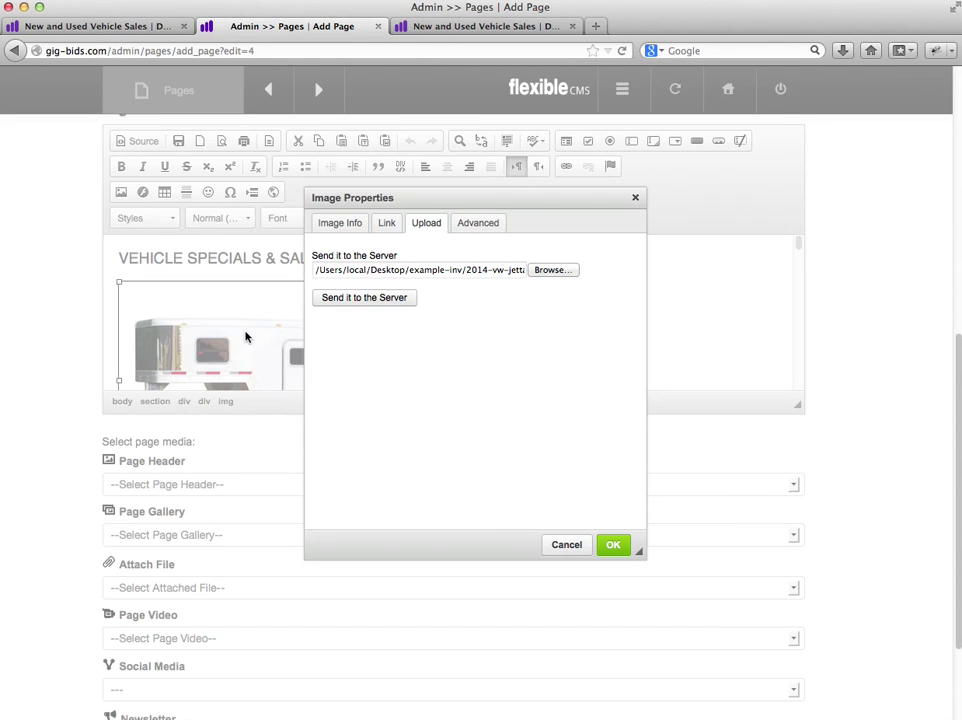
{"action": "left_click", "coordinate": [366, 298]}
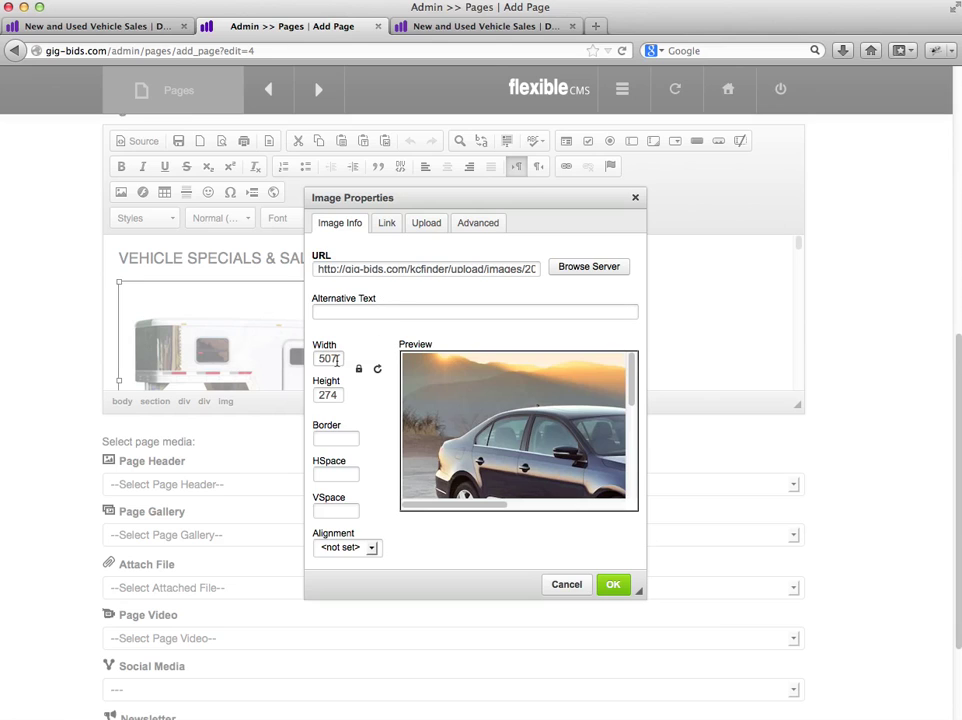
Step: Clear the 507 width so the Jetta photo keeps its natural size, and apply it
{"action": "double_click", "coordinate": [336, 360]}
{"action": "key", "text": "BackSpace"}
{"action": "left_click", "coordinate": [614, 587]}
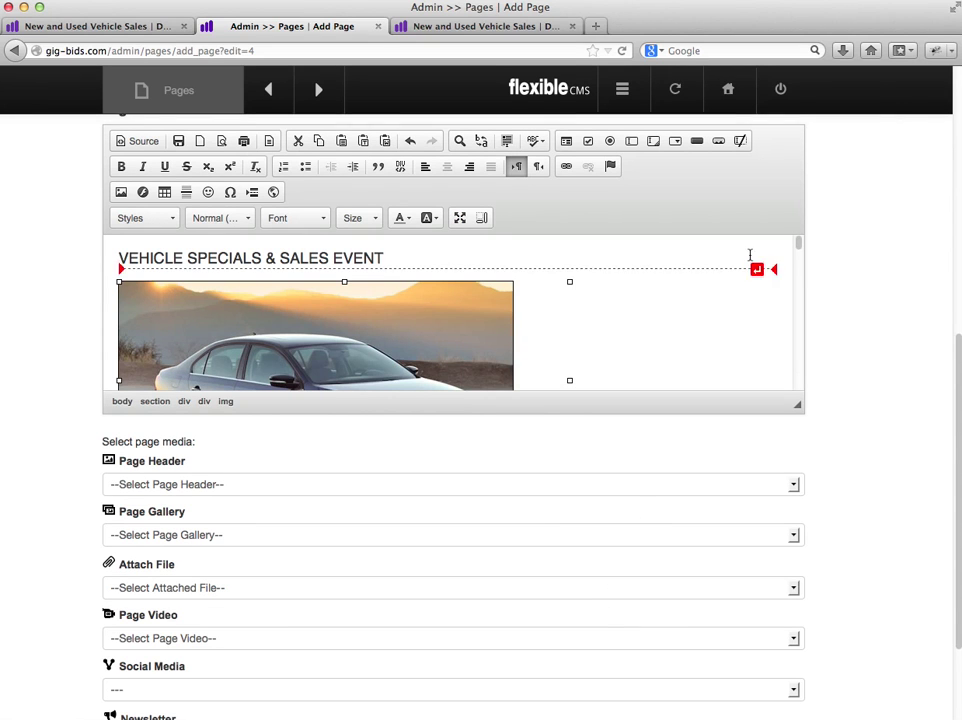
{"action": "scroll", "coordinate": [800, 254], "scroll_direction": "up", "scroll_amount": 5}
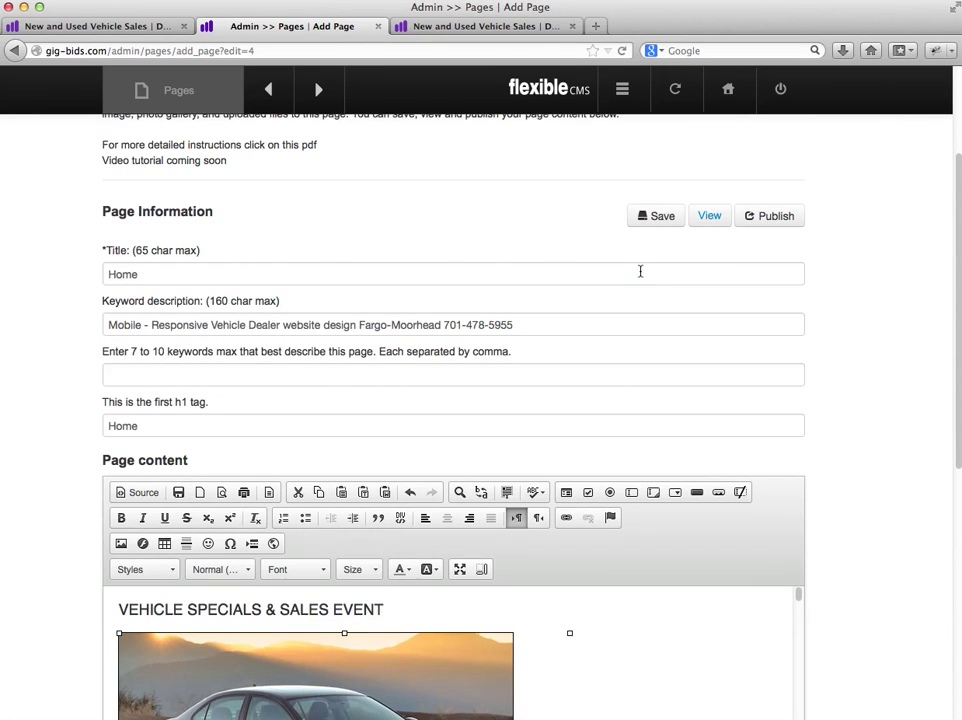
Step: Save the Home page and review the live home page's Jetta banner and trailer categories
{"action": "left_click", "coordinate": [659, 216]}
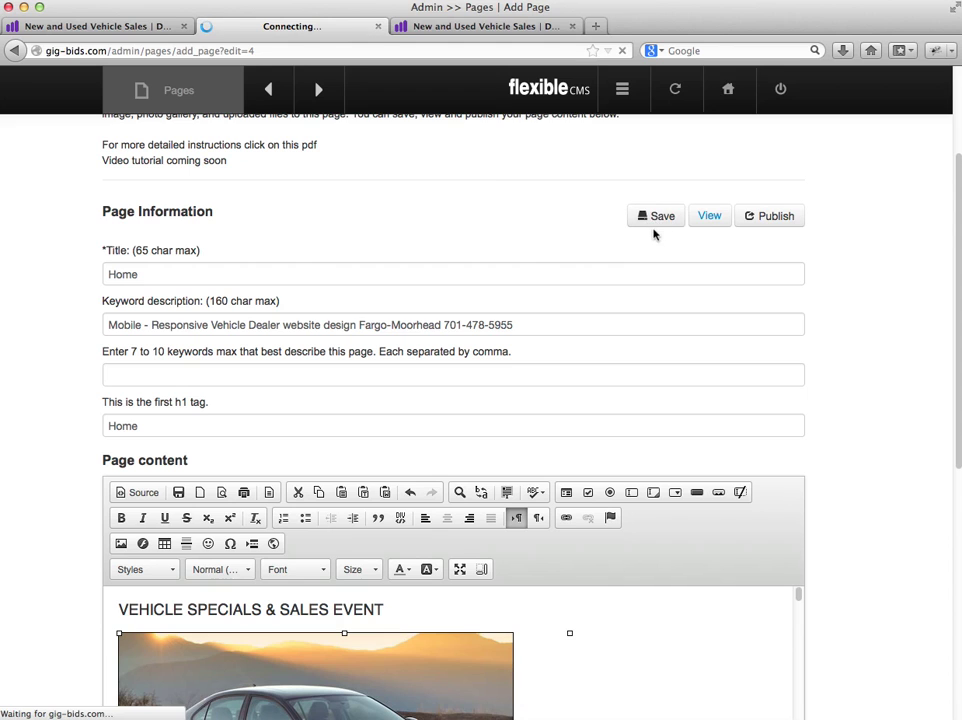
{"action": "left_click", "coordinate": [73, 31]}
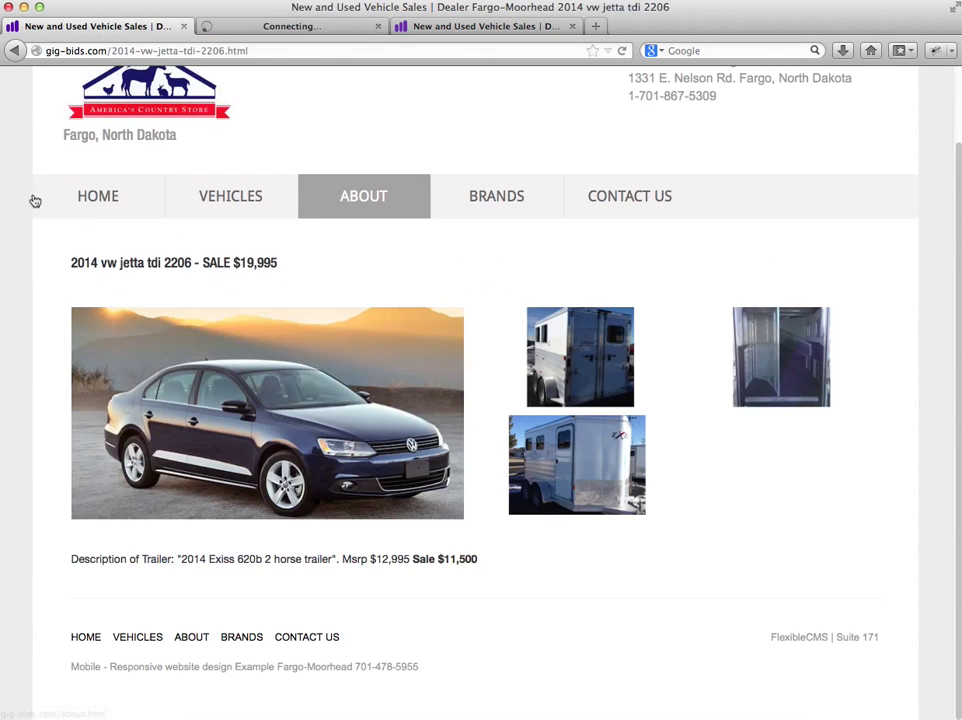
{"action": "left_click", "coordinate": [99, 195]}
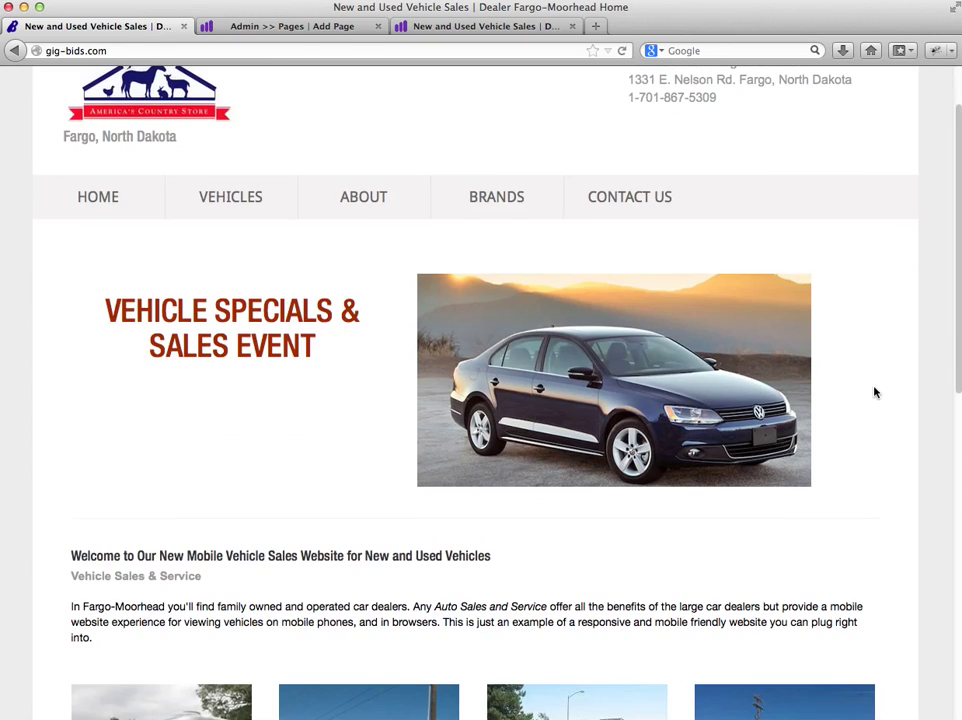
{"action": "scroll", "coordinate": [874, 392], "scroll_direction": "up", "scroll_amount": 2}
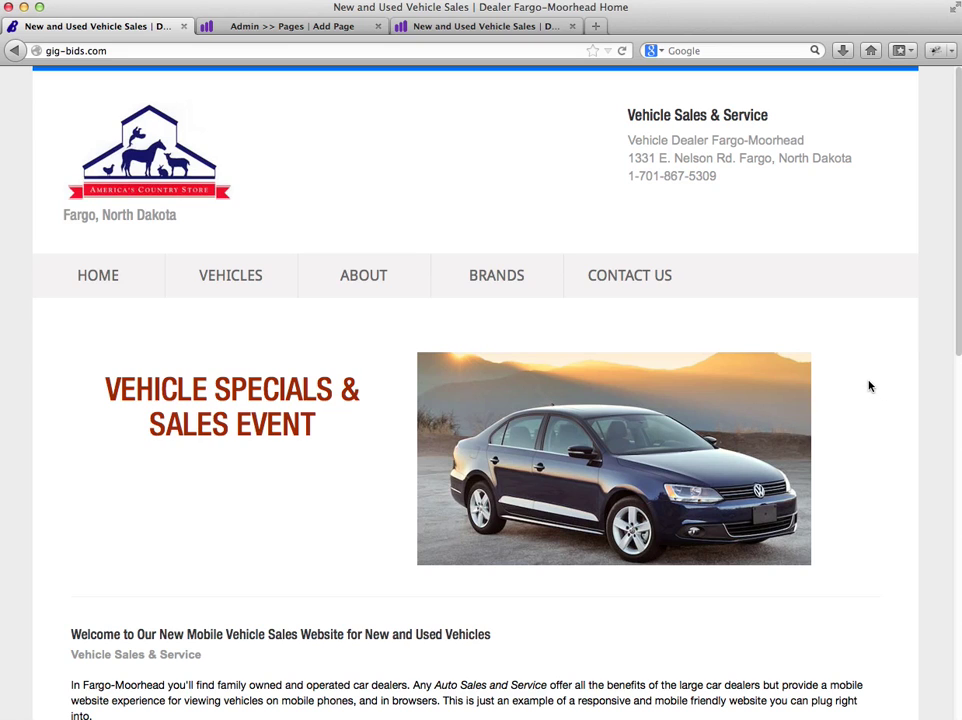
{"action": "scroll", "coordinate": [870, 386], "scroll_direction": "down", "scroll_amount": 1}
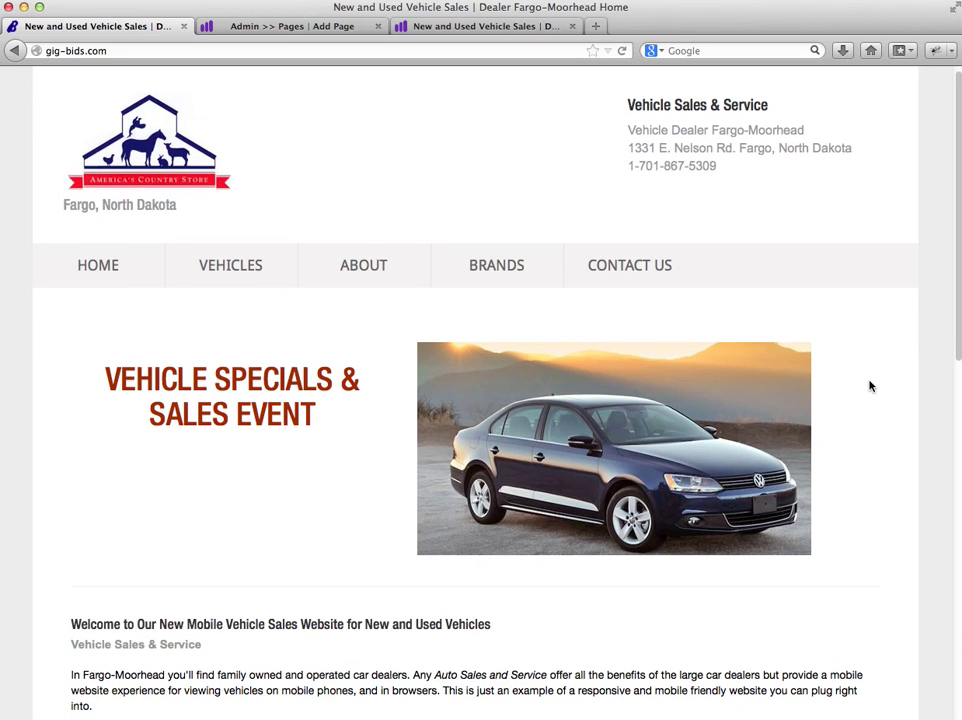
{"action": "scroll", "coordinate": [870, 386], "scroll_direction": "up", "scroll_amount": 1}
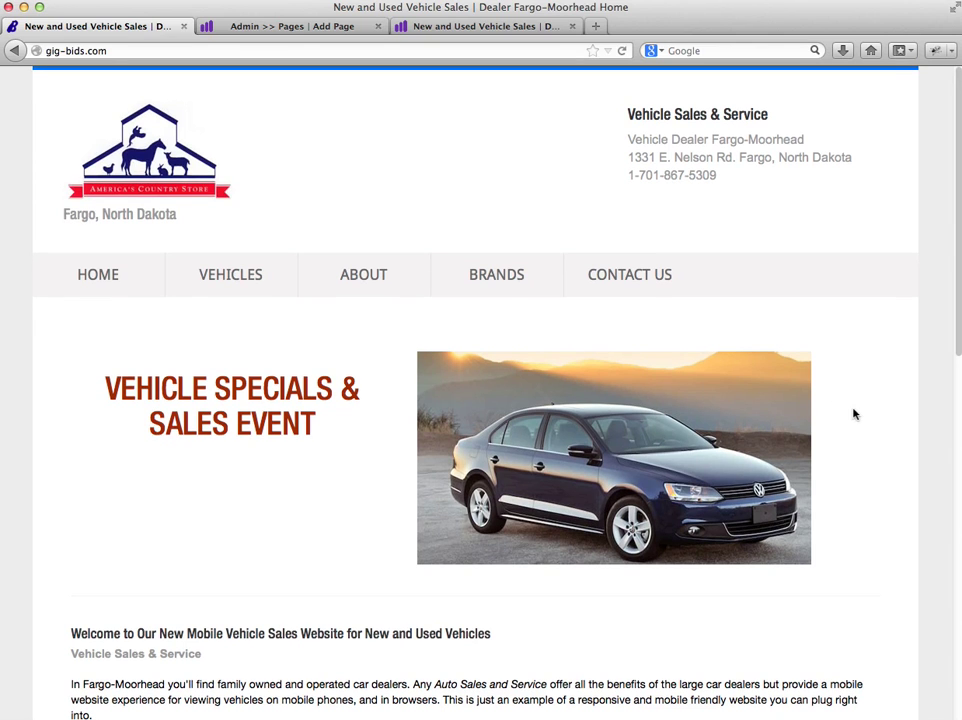
{"action": "scroll", "coordinate": [855, 414], "scroll_direction": "down", "scroll_amount": 10}
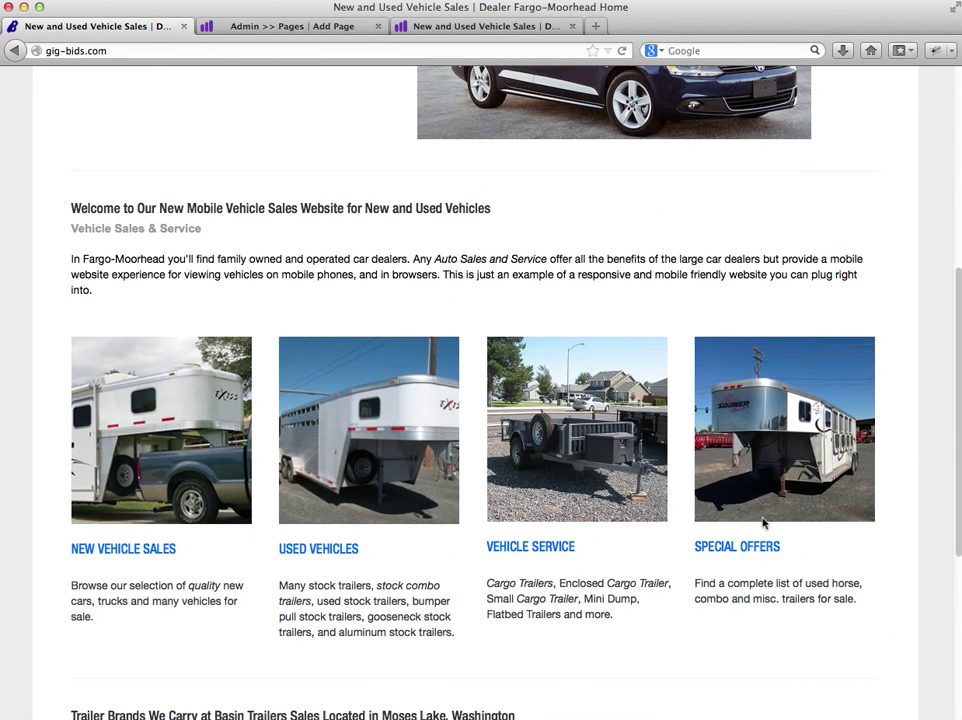
{"action": "scroll", "coordinate": [865, 472], "scroll_direction": "up", "scroll_amount": 5}
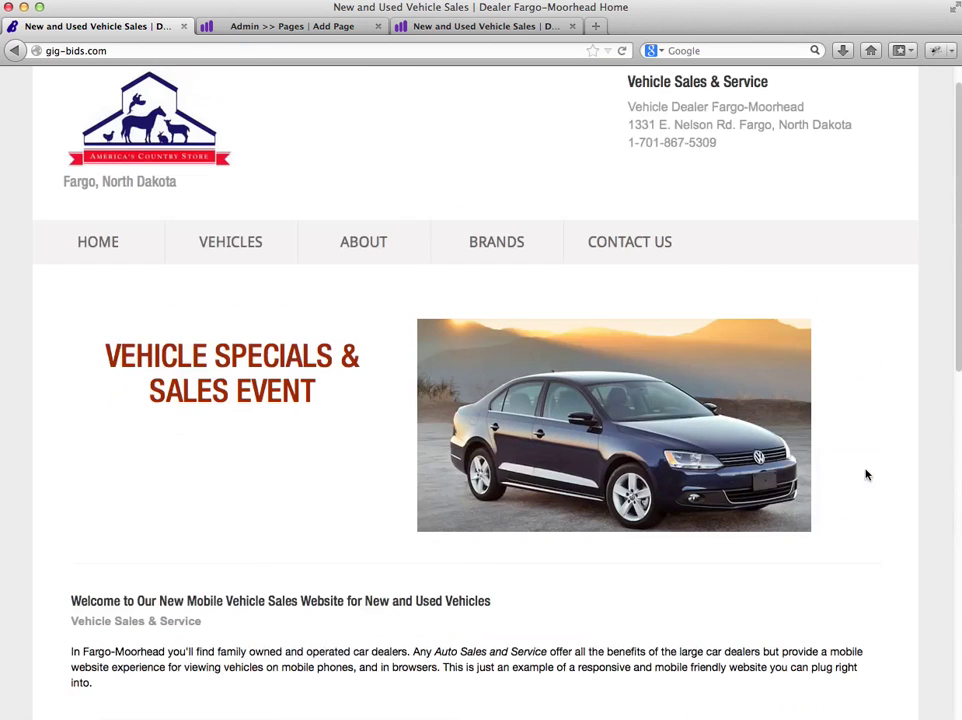
Step: Back in the Home page editor, select the trailer image and open its properties
{"action": "left_click", "coordinate": [263, 27]}
{"action": "scroll", "coordinate": [852, 331], "scroll_direction": "down", "scroll_amount": 3}
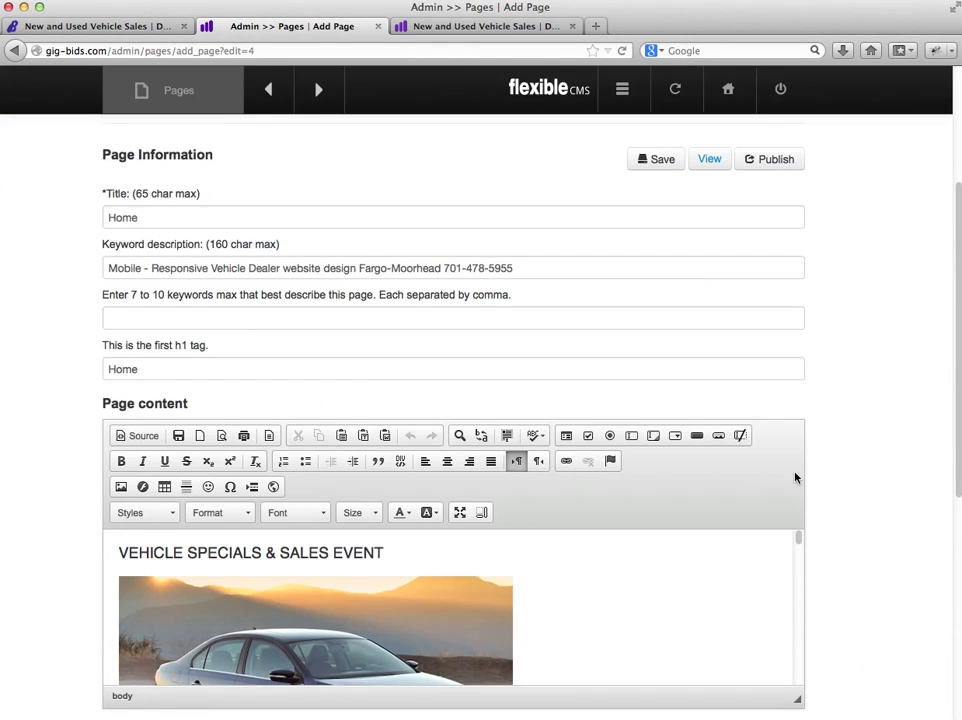
{"action": "scroll", "coordinate": [795, 477], "scroll_direction": "down", "scroll_amount": 5}
{"action": "left_click_drag", "start_coordinate": [797, 313], "coordinate": [799, 344]}
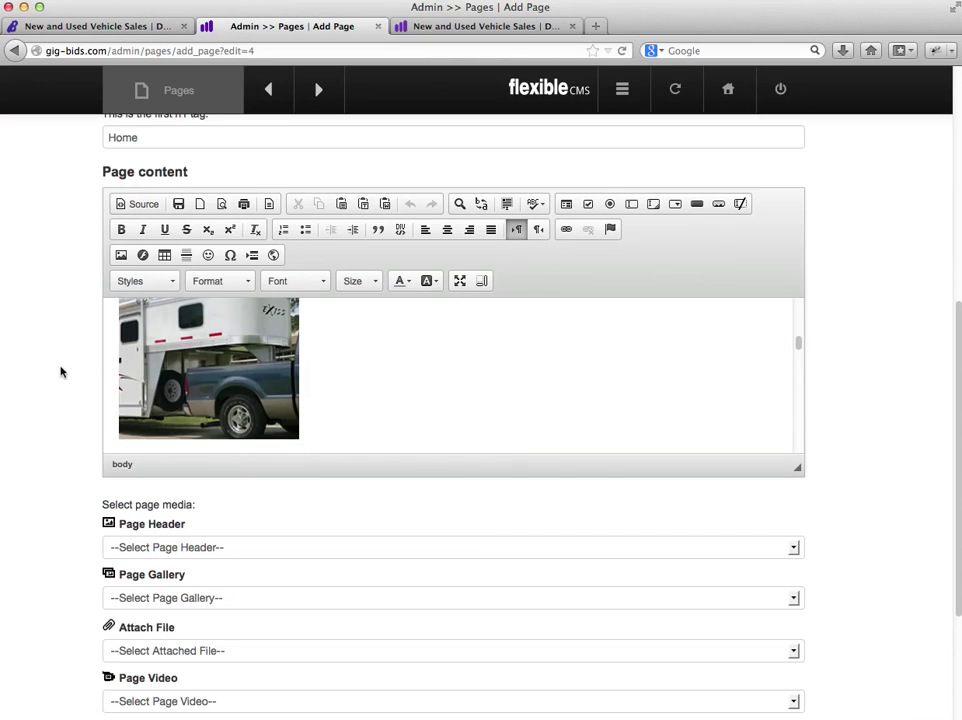
{"action": "left_click", "coordinate": [135, 385]}
{"action": "left_click", "coordinate": [121, 256]}
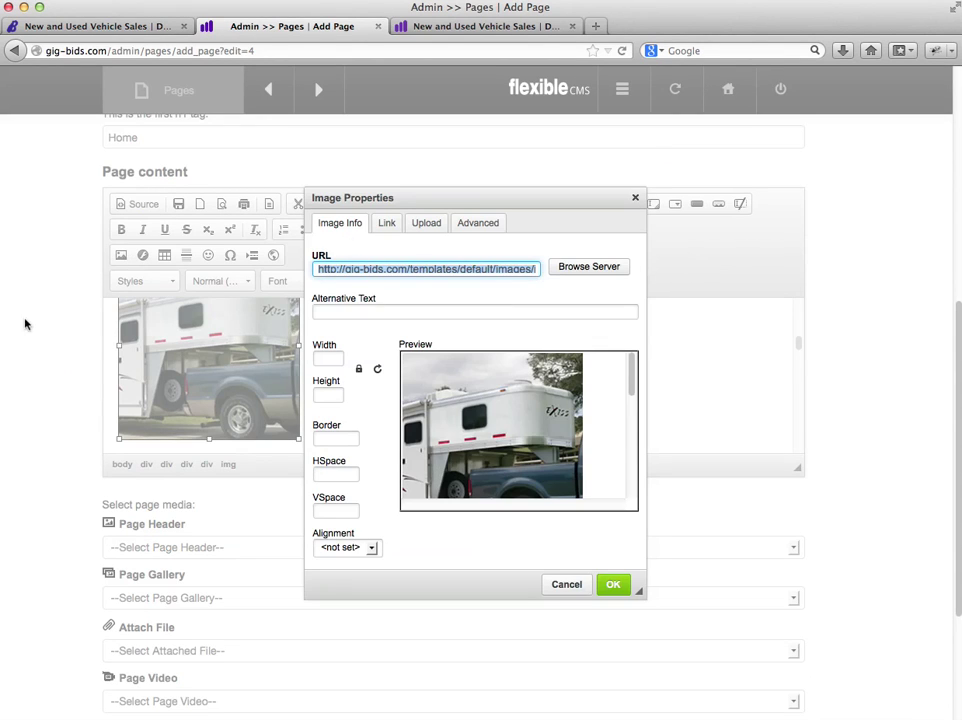
Step: Browse to 2014-vw-jetta-tdi.jpg for upload, then cancel the file picker and image properties
{"action": "left_click", "coordinate": [438, 226]}
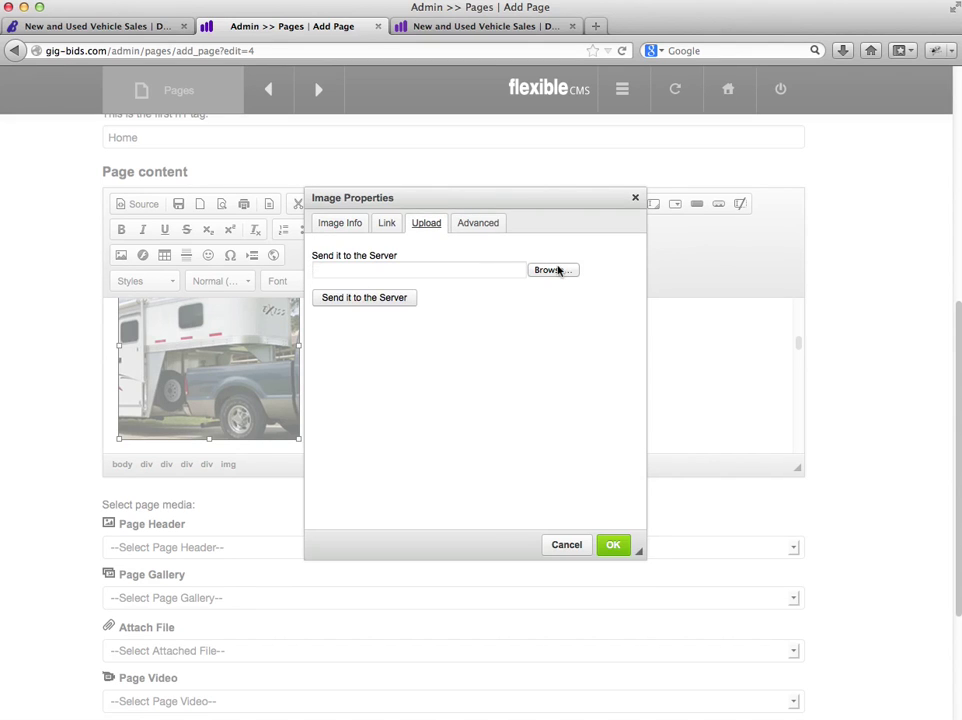
{"action": "left_click", "coordinate": [555, 270]}
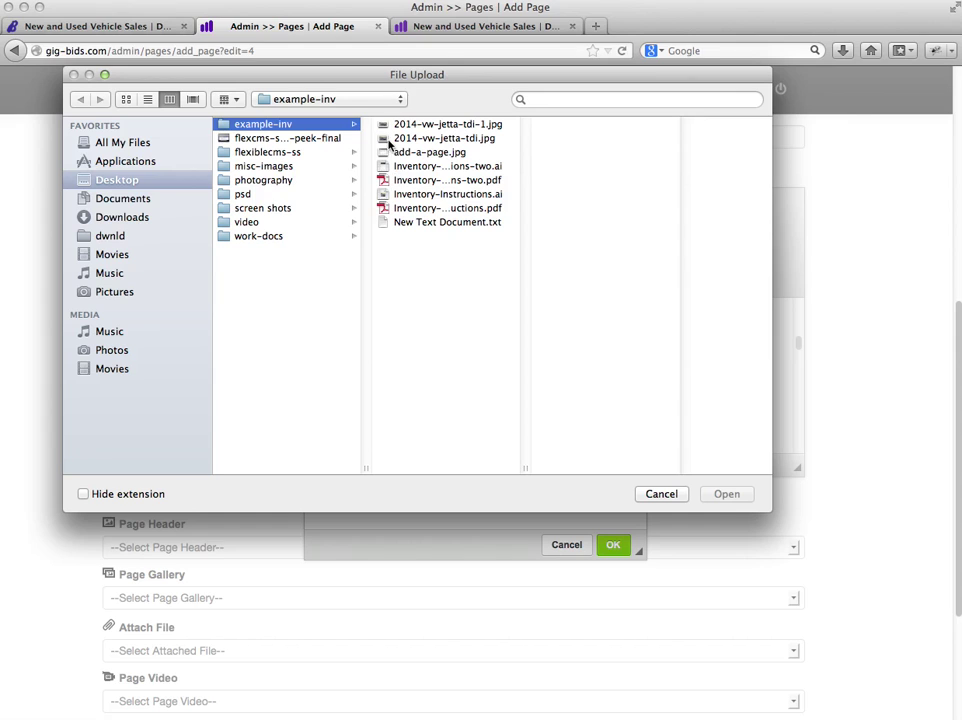
{"action": "left_click", "coordinate": [396, 140]}
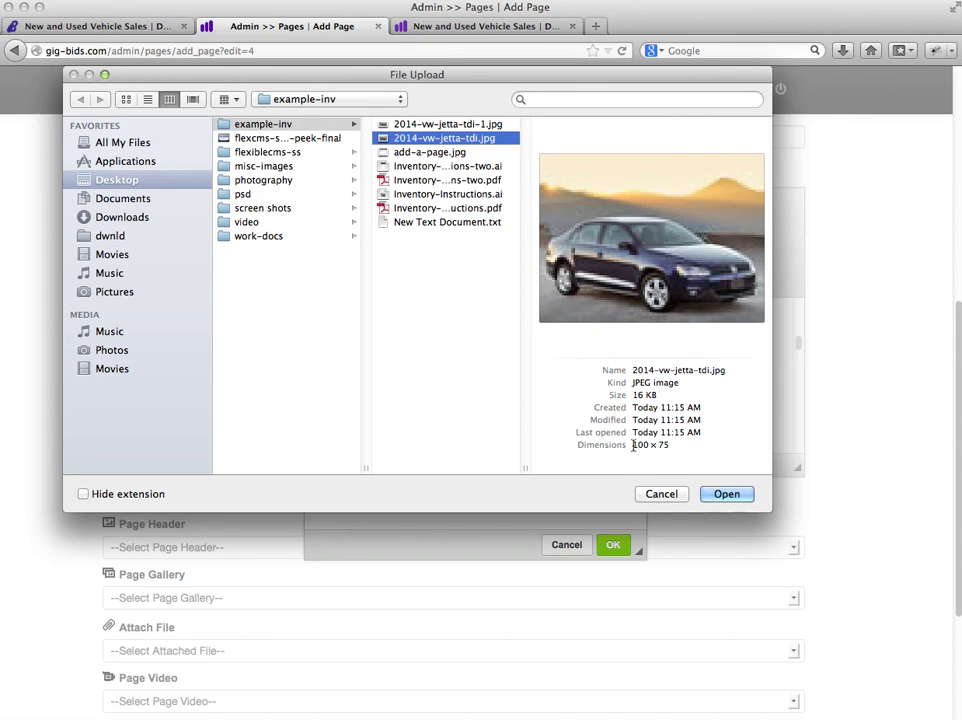
{"action": "left_click_drag", "start_coordinate": [632, 445], "coordinate": [667, 444]}
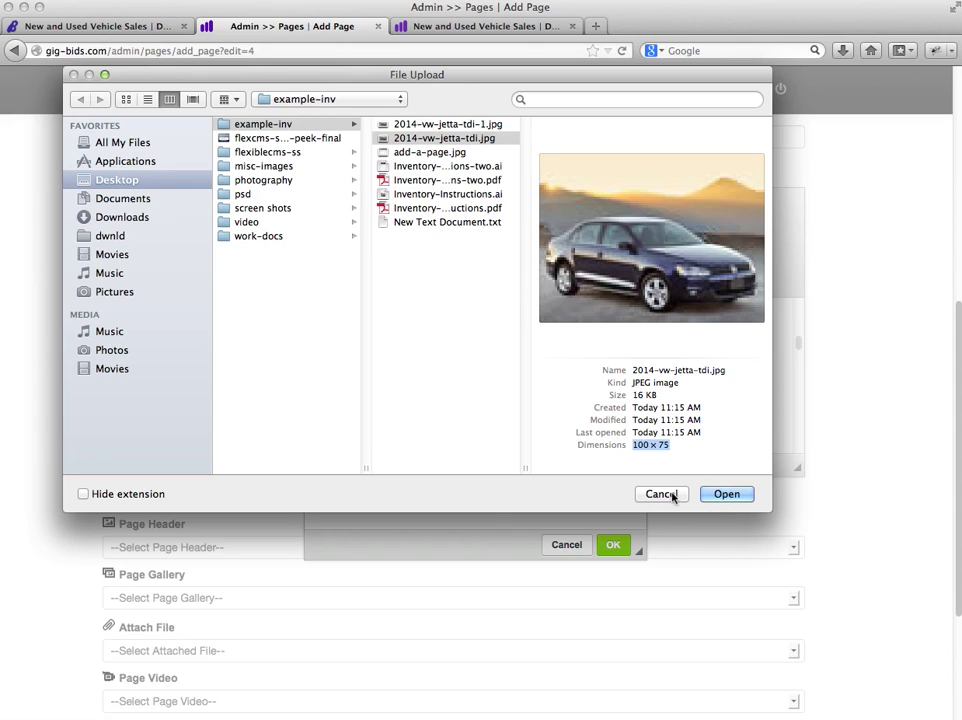
{"action": "left_click", "coordinate": [669, 495]}
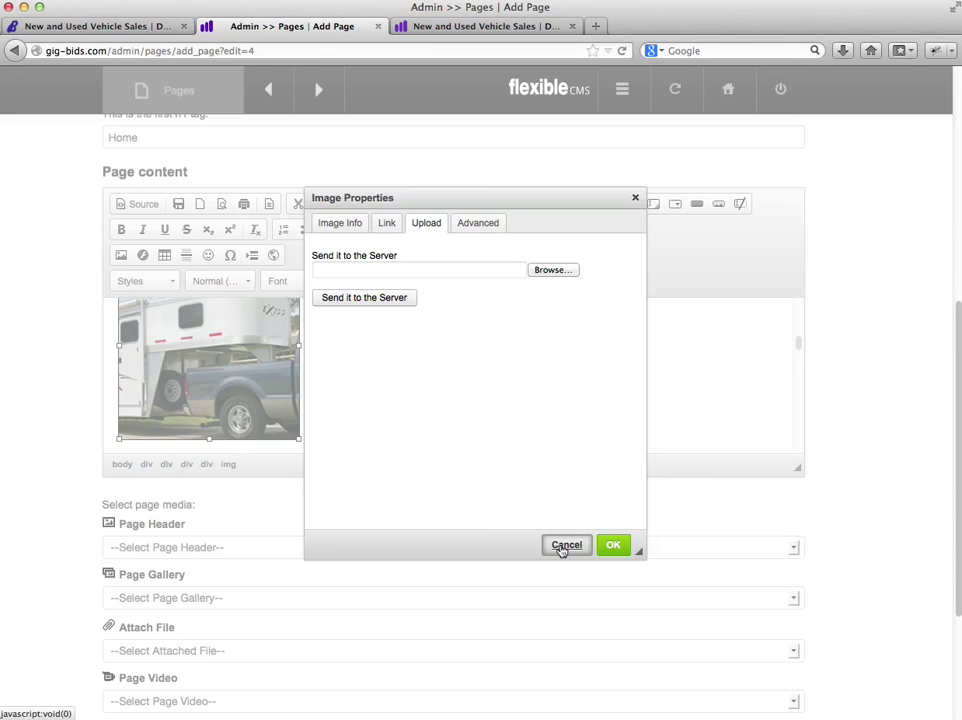
{"action": "left_click", "coordinate": [565, 546]}
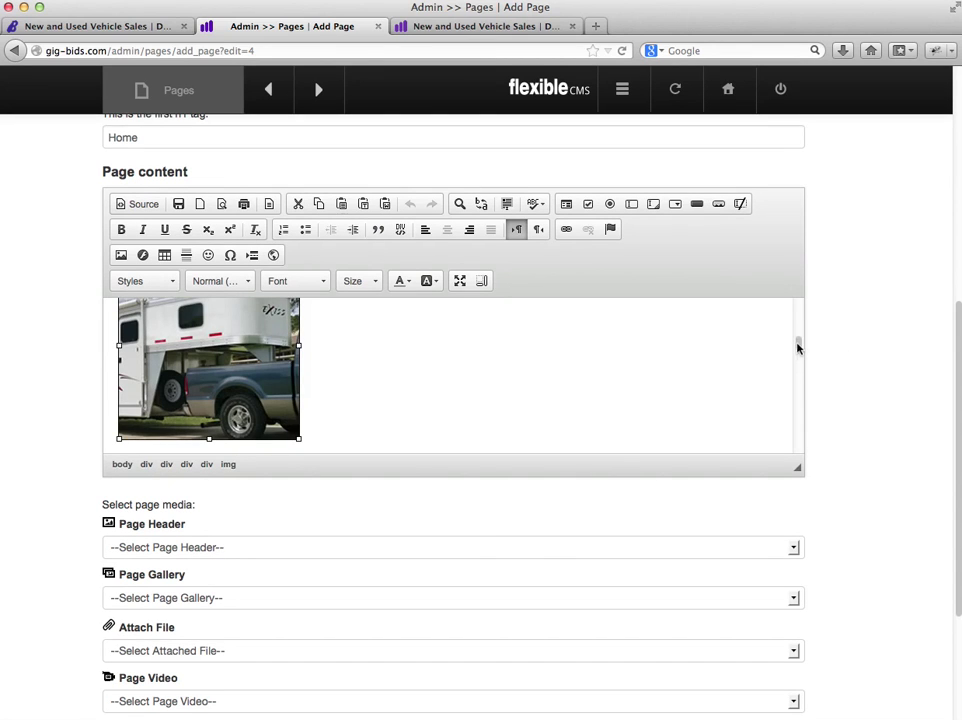
Step: Place the cursor near the end of the NEW VEHICLE SALES heading
{"action": "mouse_move", "coordinate": [799, 344]}
{"action": "left_mouse_down"}
{"action": "mouse_move", "coordinate": [799, 365]}
{"action": "mouse_move", "coordinate": [801, 350]}
{"action": "left_mouse_up"}
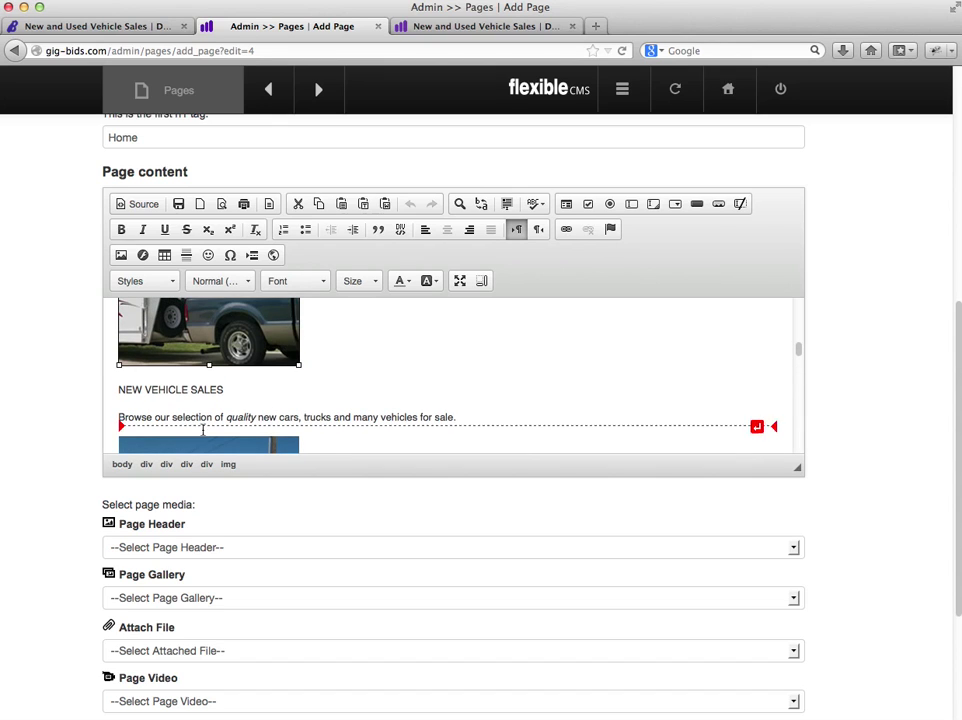
{"action": "left_click", "coordinate": [173, 389]}
{"action": "left_click", "coordinate": [218, 388]}
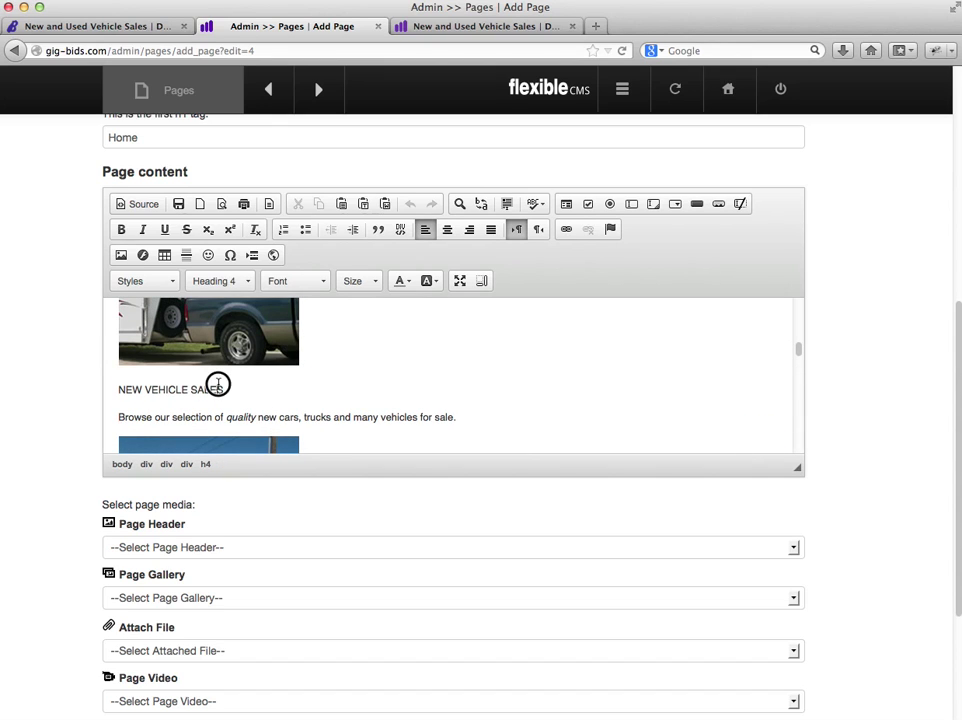
Step: Type 'Contact Us' after 'for sale.' in the Browse our selection paragraph and select it
{"action": "left_click", "coordinate": [366, 416]}
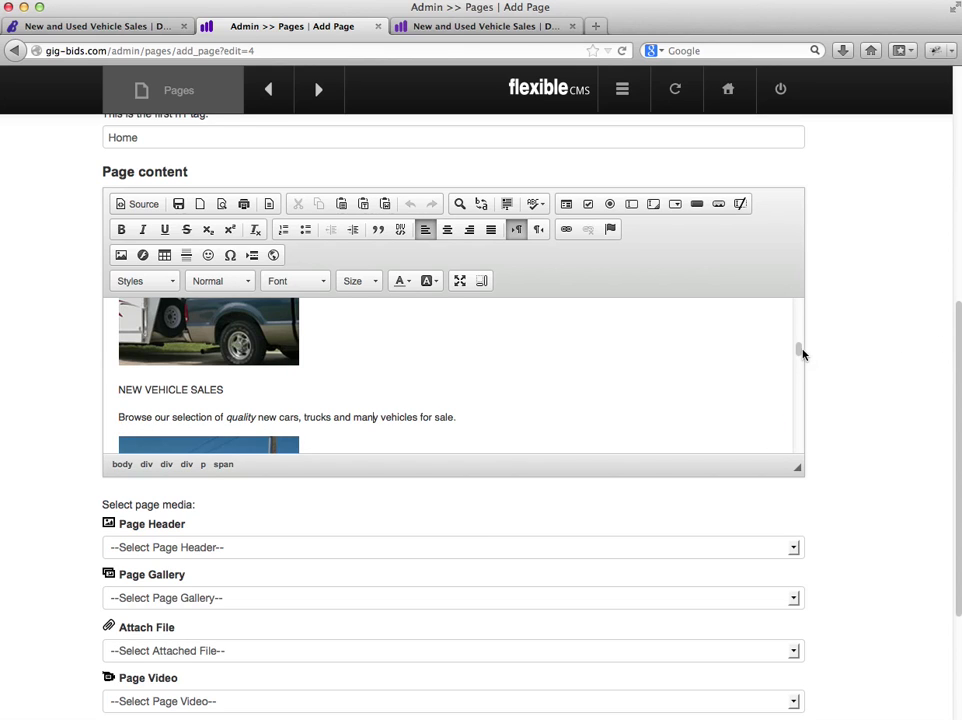
{"action": "left_click_drag", "start_coordinate": [800, 352], "coordinate": [800, 355]}
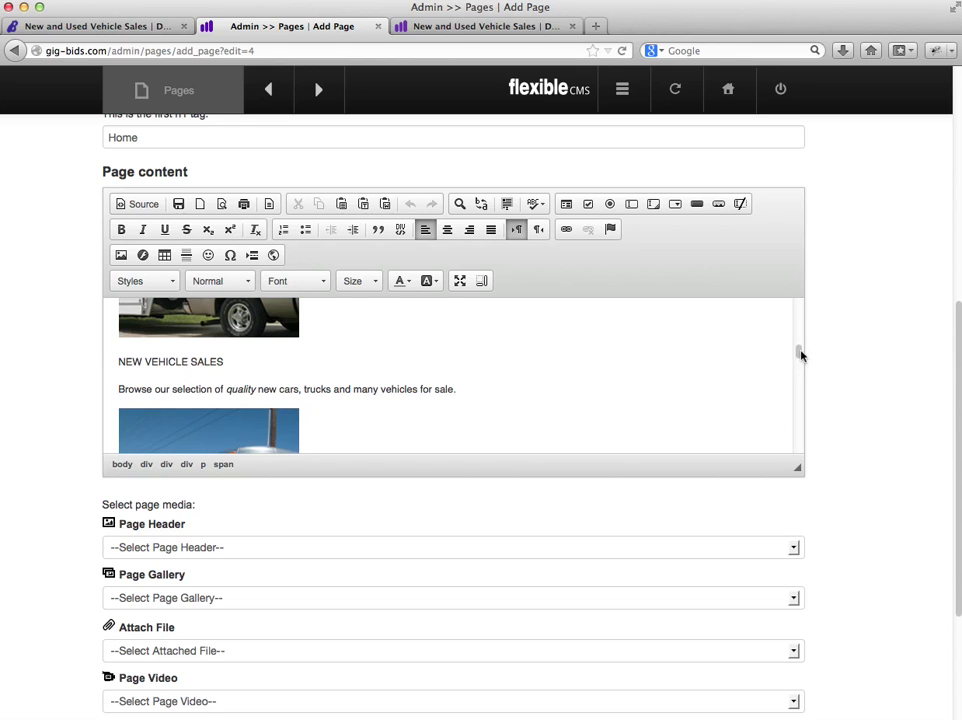
{"action": "left_click", "coordinate": [464, 397]}
{"action": "type", "text": "Contact Us"}
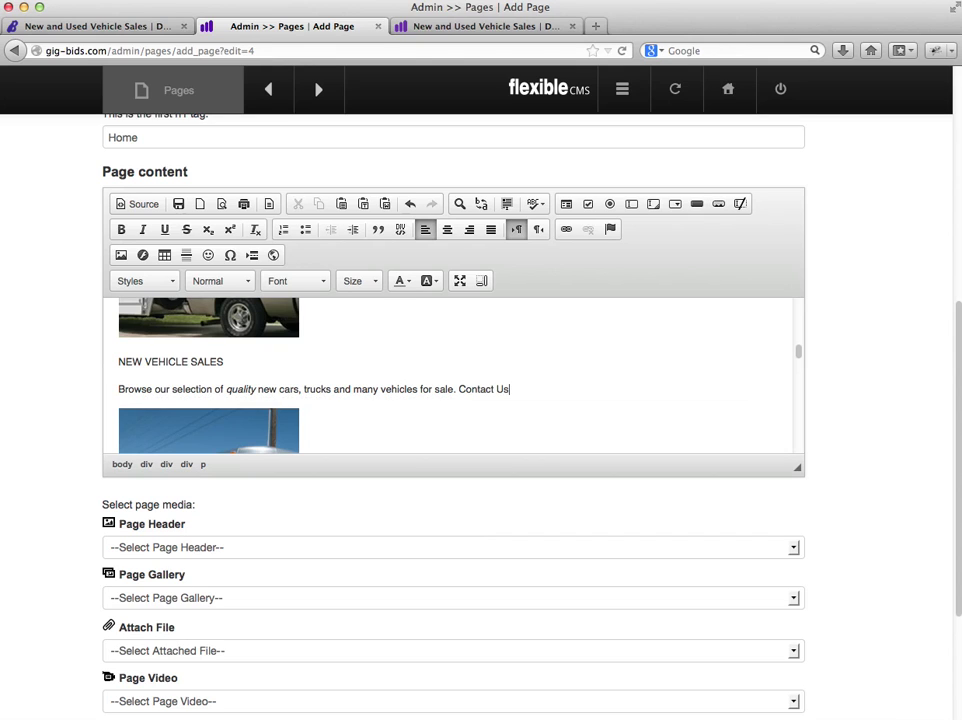
{"action": "left_click_drag", "start_coordinate": [504, 389], "coordinate": [457, 389]}
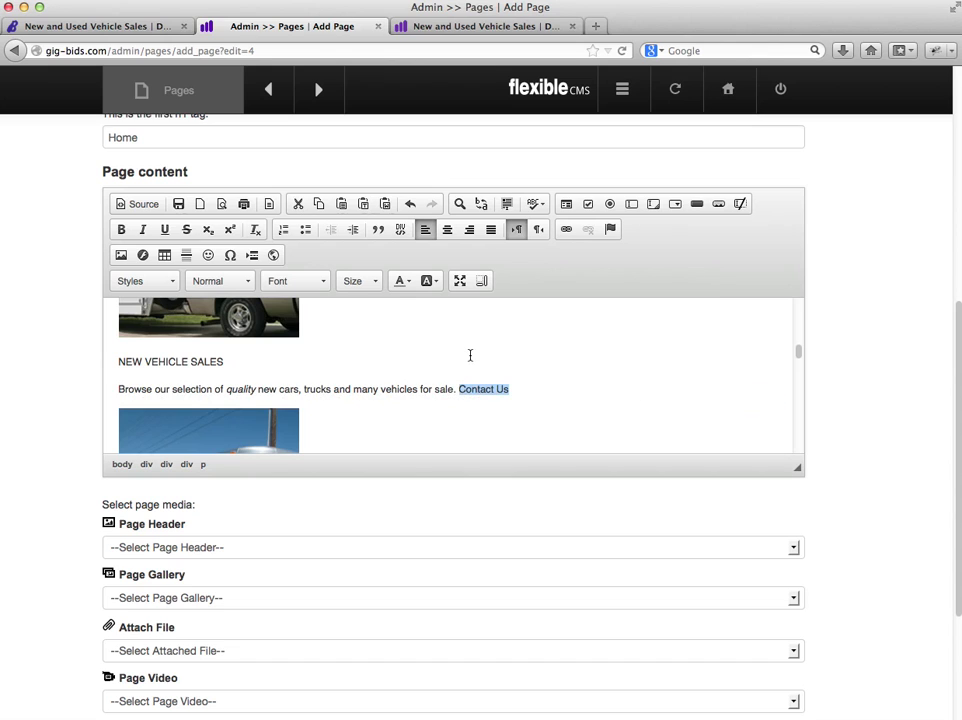
Step: Open the Link dialog for Contact Us, trying a custom protocol and an e-mail link type
{"action": "left_click", "coordinate": [566, 229]}
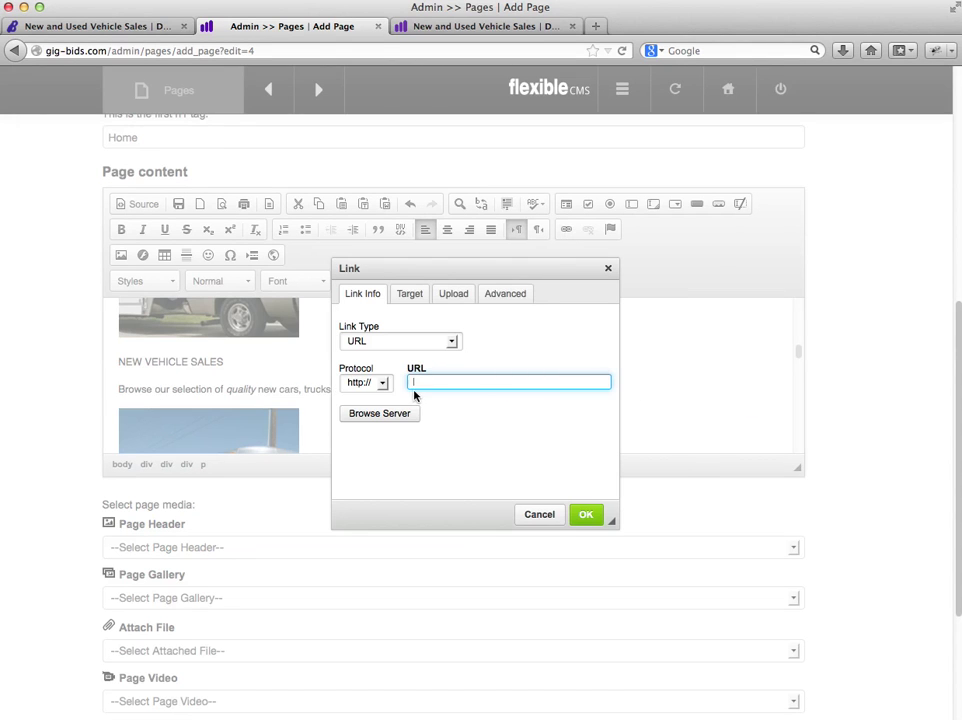
{"action": "left_click", "coordinate": [382, 384]}
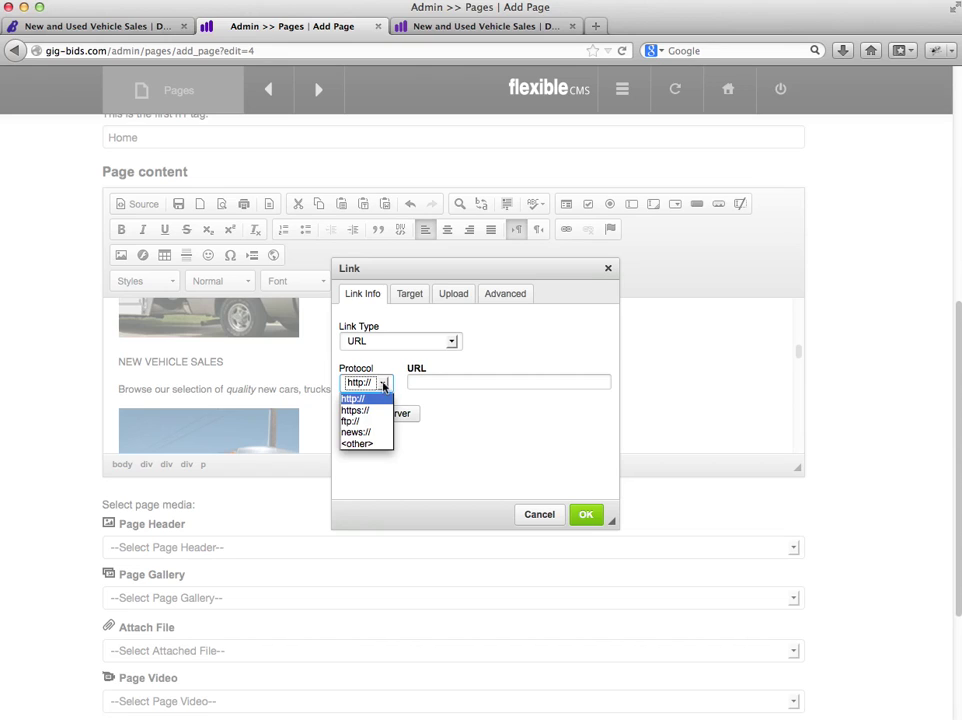
{"action": "left_click", "coordinate": [357, 443]}
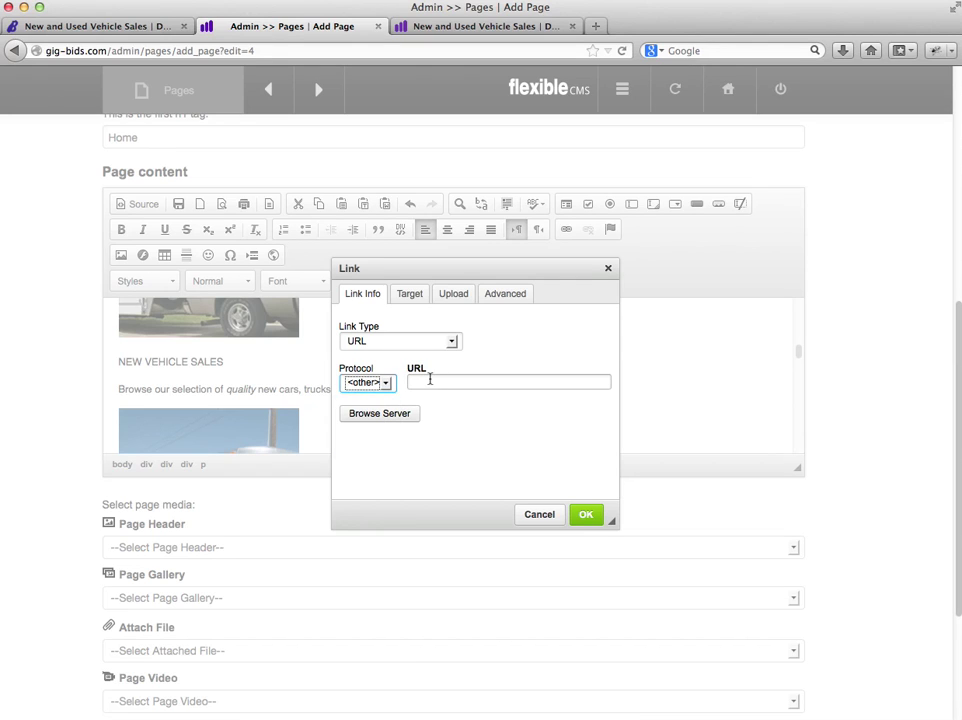
{"action": "left_click", "coordinate": [426, 380]}
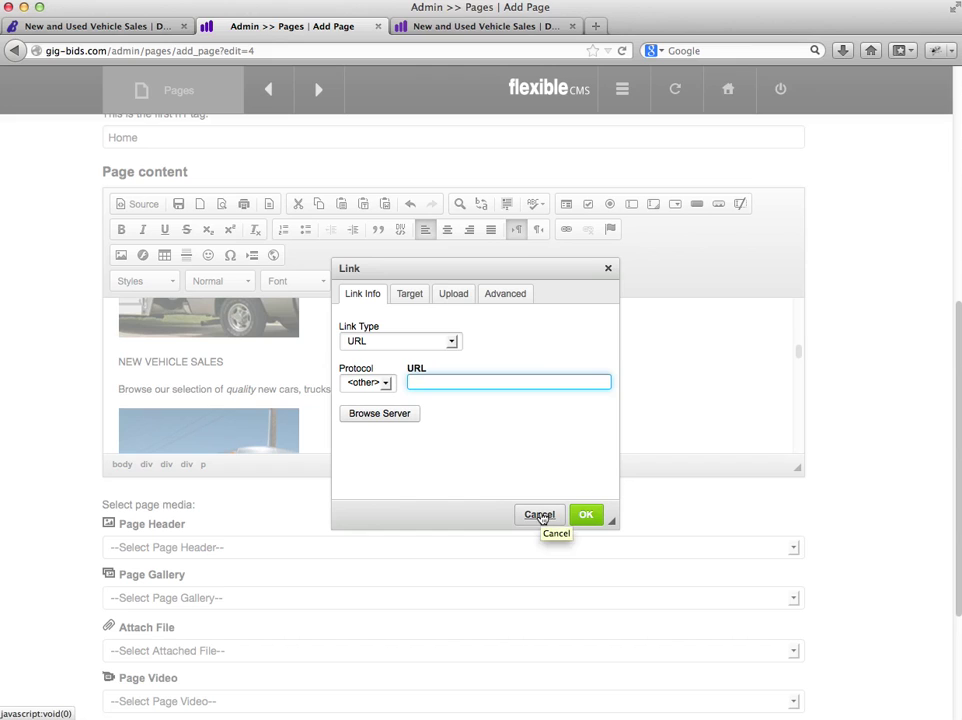
{"action": "left_click", "coordinate": [452, 342]}
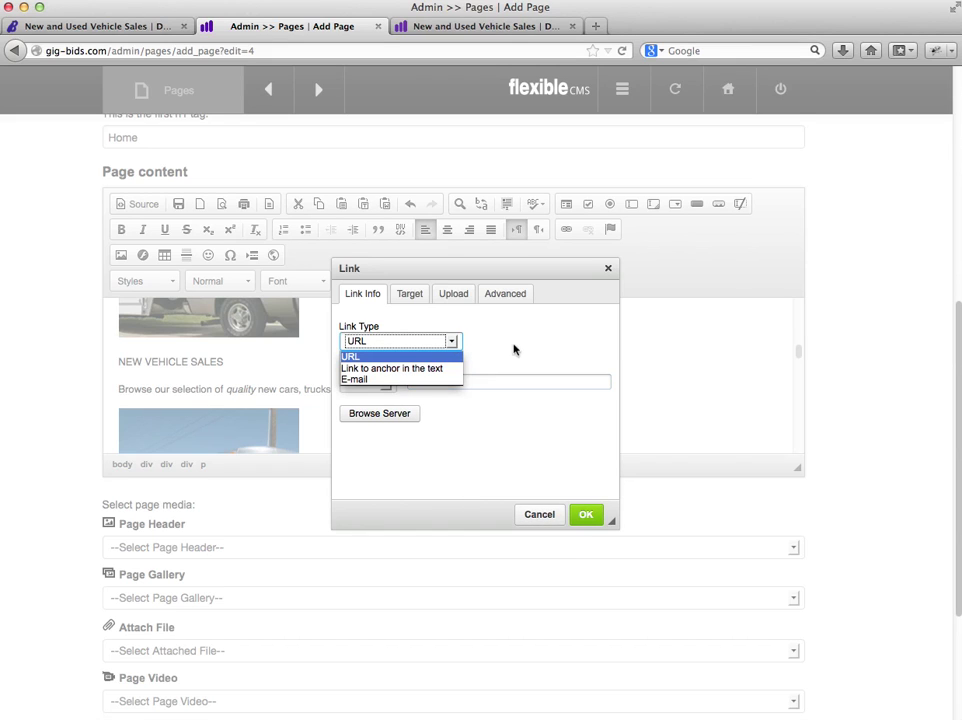
{"action": "left_click", "coordinate": [354, 379]}
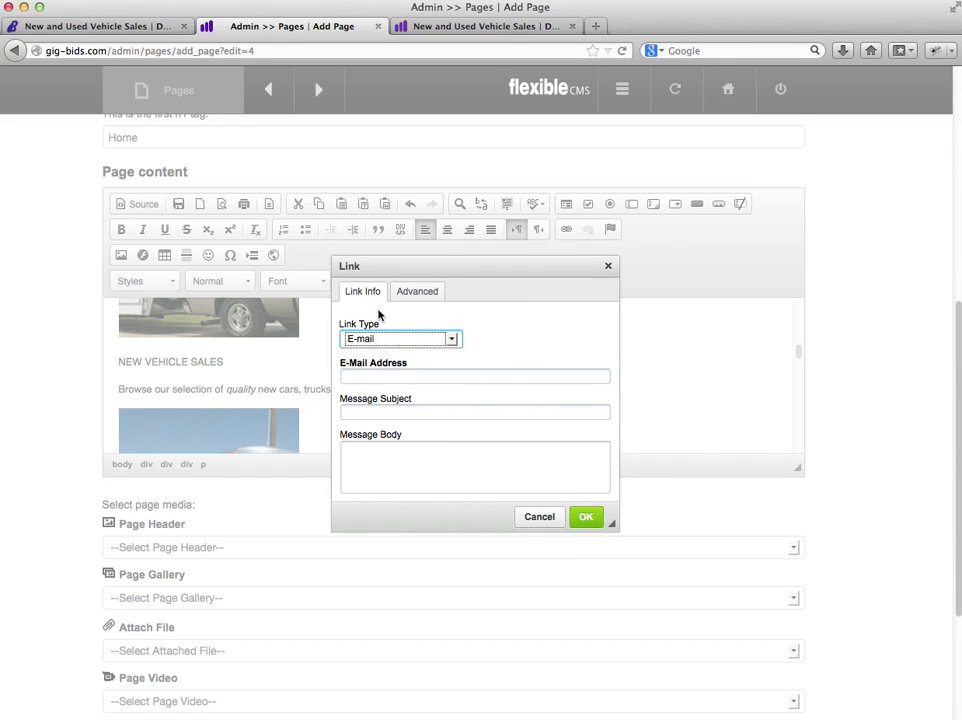
{"action": "left_click", "coordinate": [363, 377]}
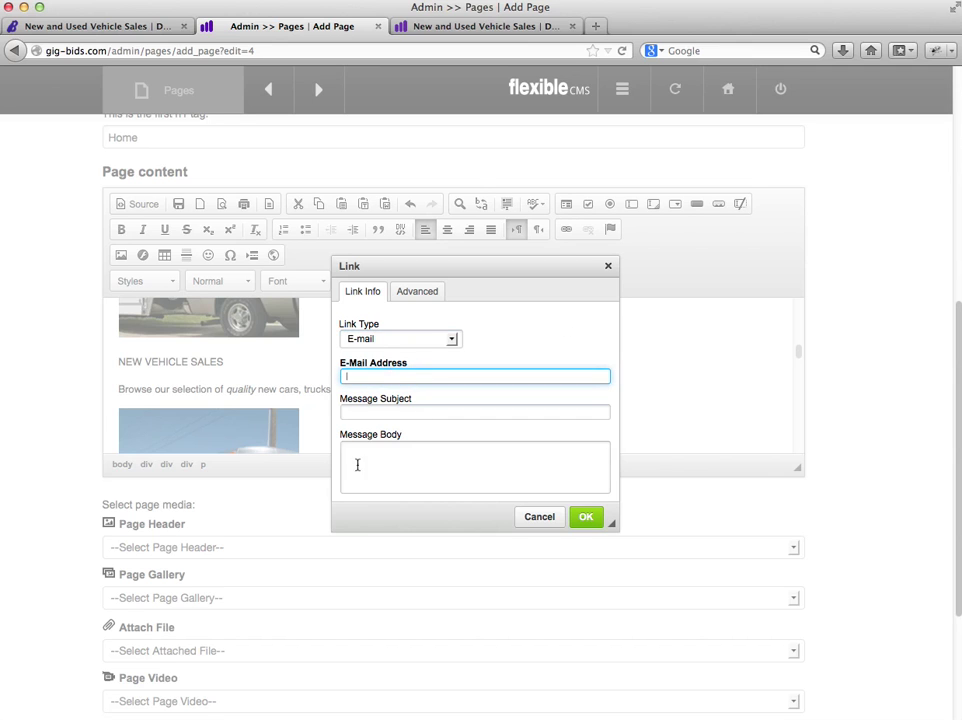
{"action": "left_click", "coordinate": [552, 516]}
{"action": "left_click", "coordinate": [524, 339]}
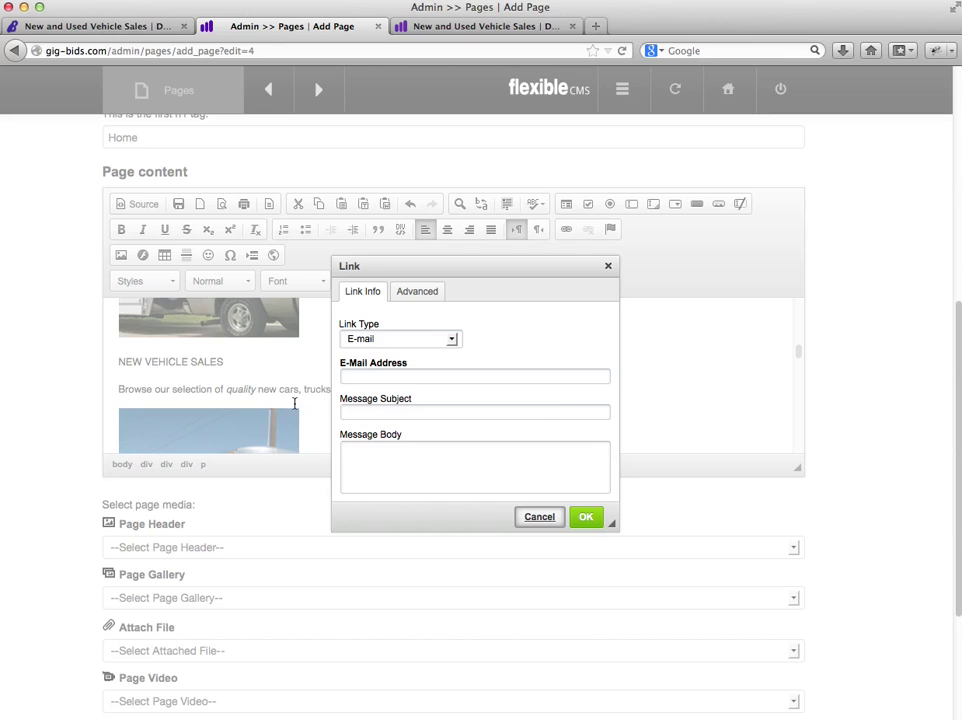
{"action": "left_click", "coordinate": [583, 516]}
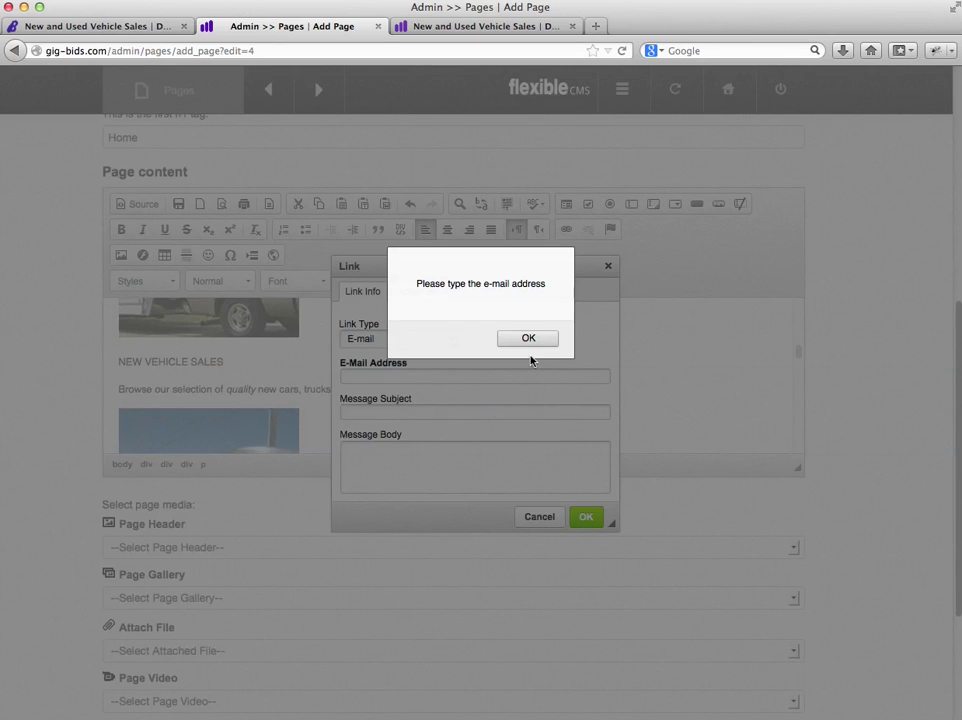
{"action": "left_click", "coordinate": [518, 342]}
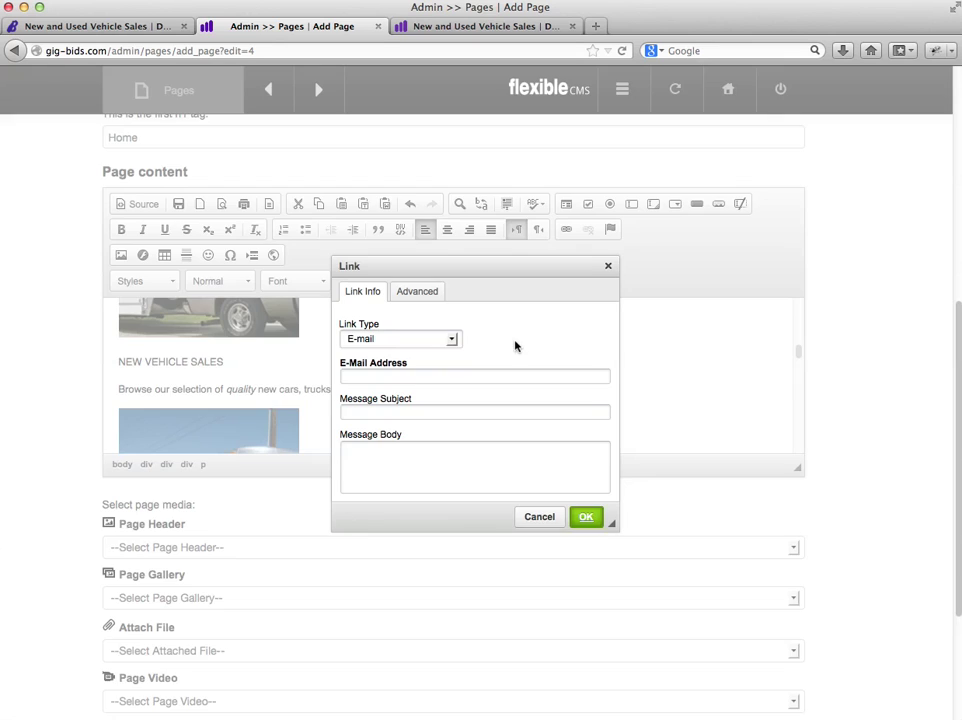
{"action": "left_click", "coordinate": [449, 339]}
{"action": "left_click", "coordinate": [401, 354]}
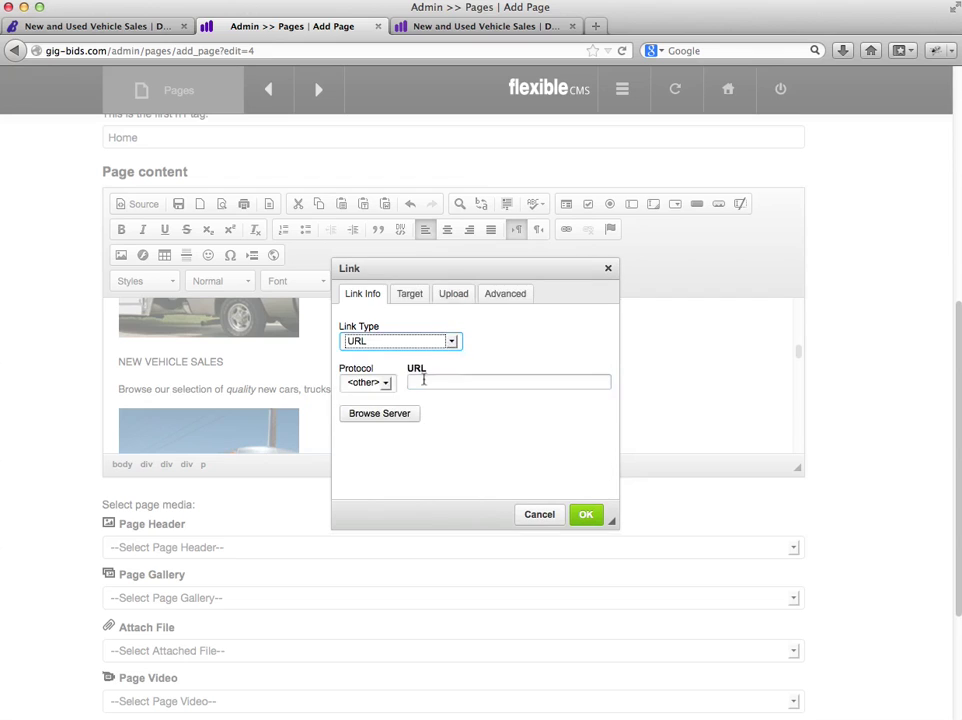
{"action": "left_click", "coordinate": [423, 379]}
{"action": "left_click", "coordinate": [386, 384]}
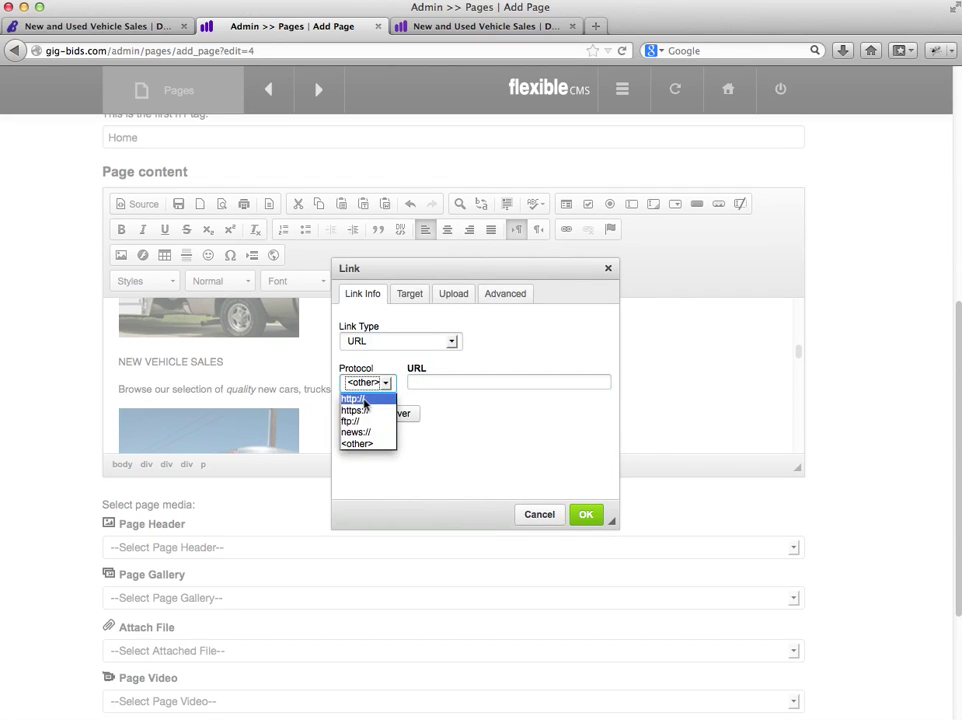
{"action": "left_click", "coordinate": [364, 399]}
{"action": "left_click", "coordinate": [455, 379]}
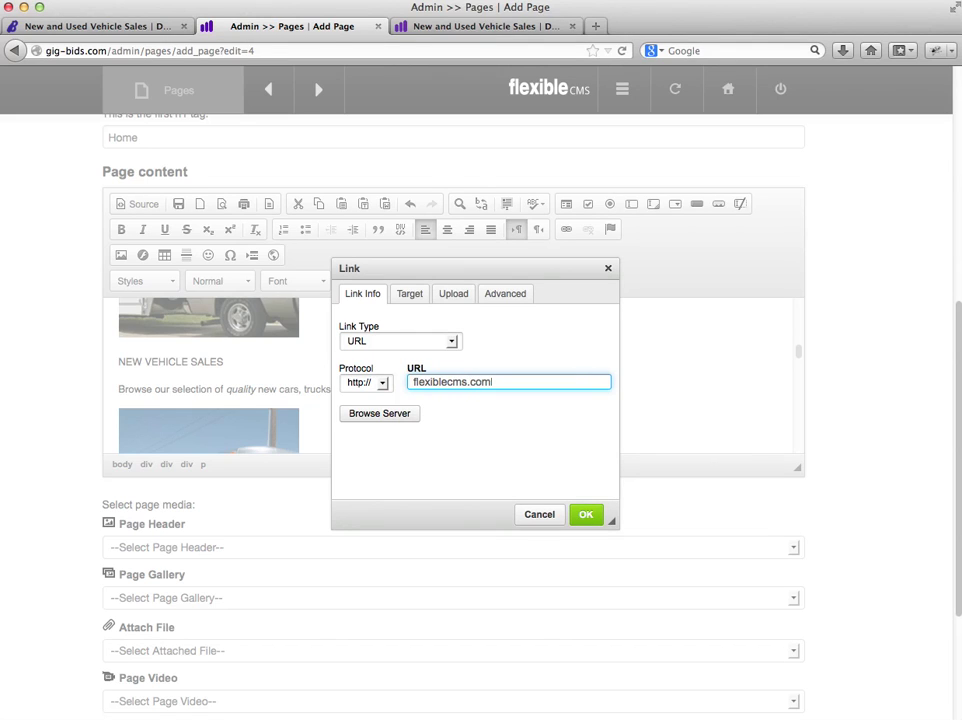
{"action": "left_click", "coordinate": [414, 382]}
{"action": "type", "text": "www."}
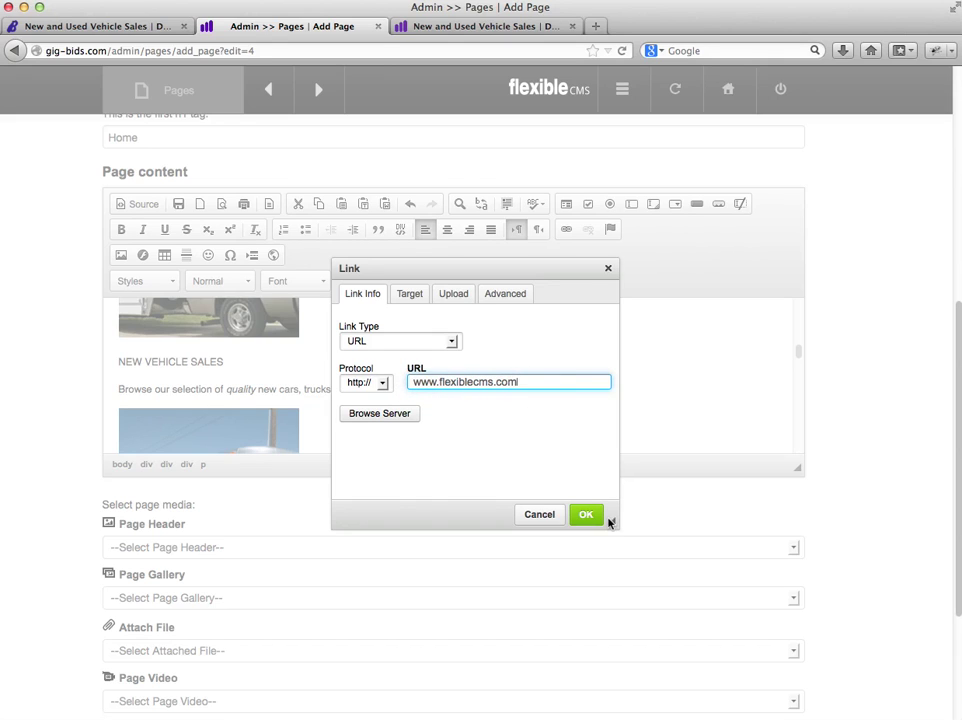
Step: Confirm the Contact Us link in the Home page text and save the Home page
{"action": "left_click", "coordinate": [588, 516]}
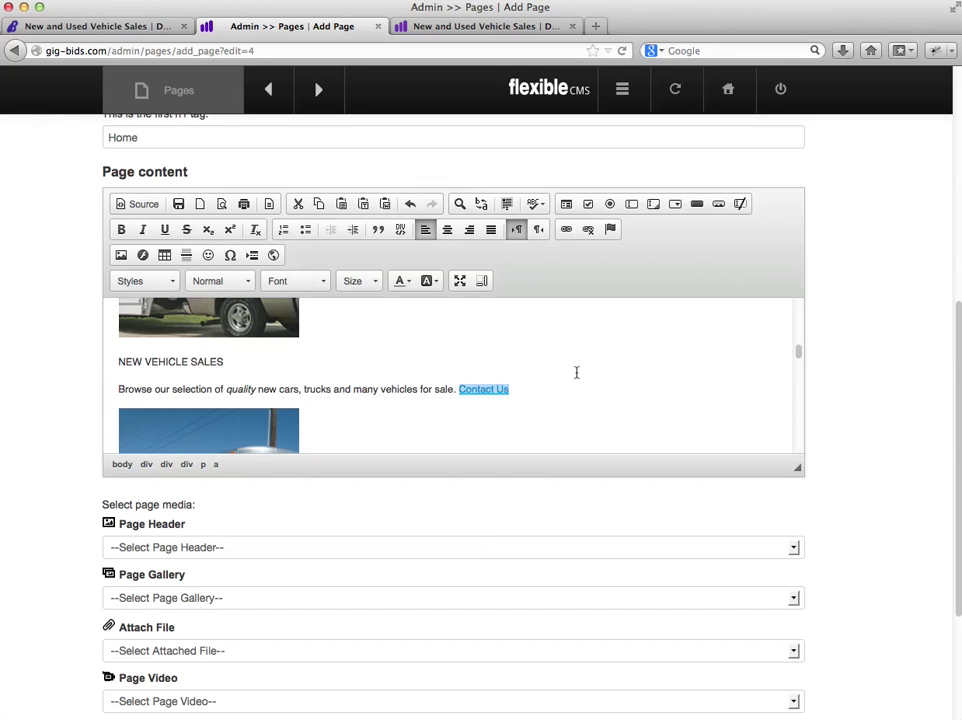
{"action": "left_click", "coordinate": [466, 389]}
{"action": "scroll", "coordinate": [872, 374], "scroll_direction": "up", "scroll_amount": 5}
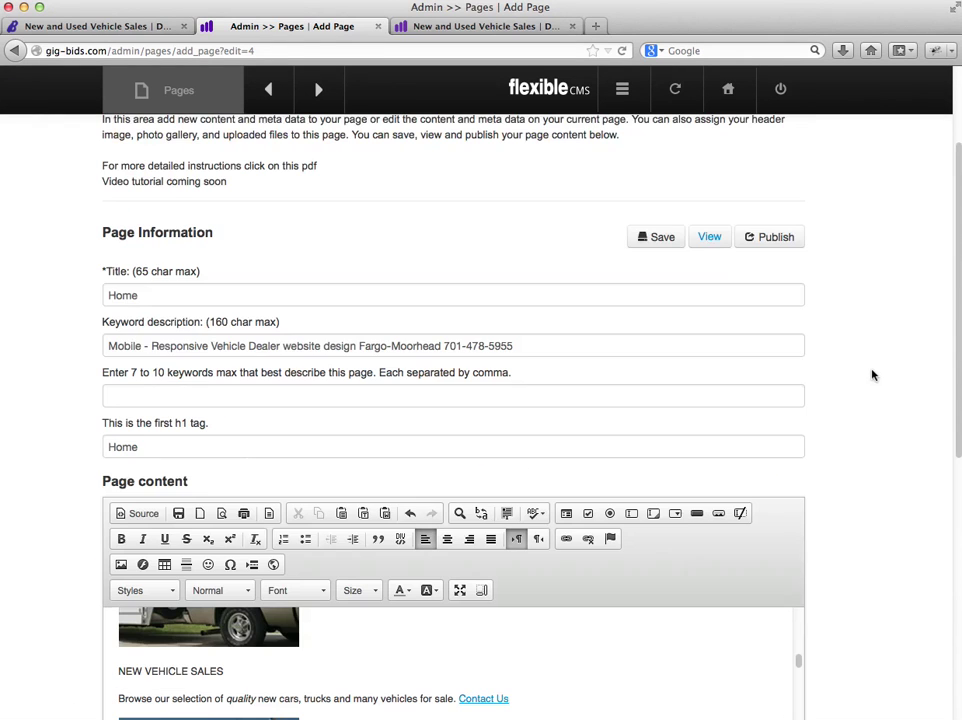
{"action": "left_click", "coordinate": [641, 243]}
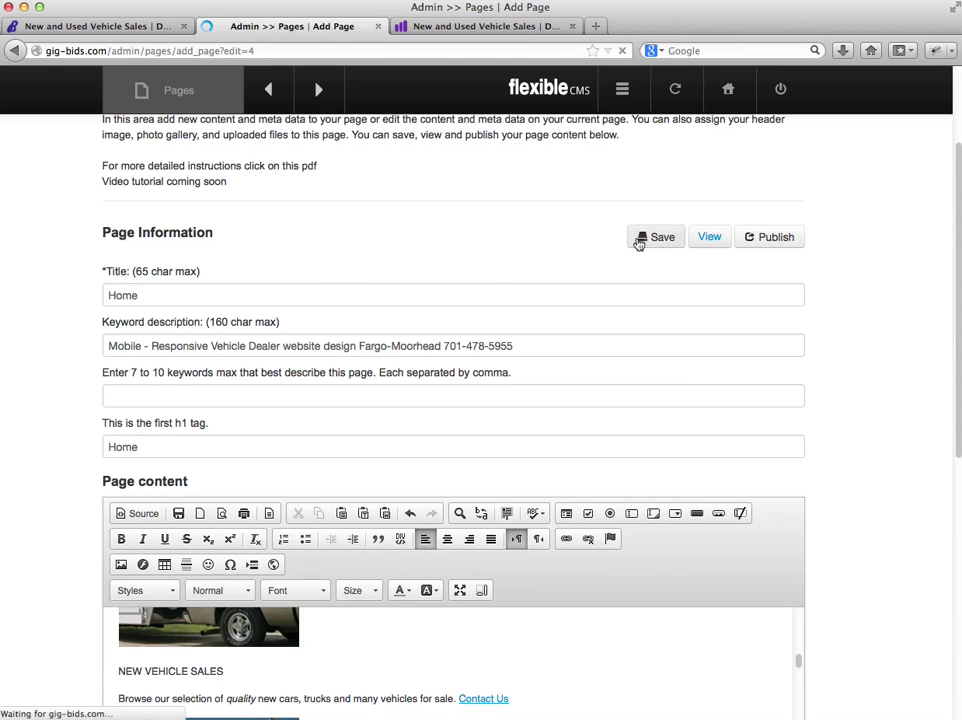
Step: Reload the live site to check the updated homepage, then go to the vehicles inventory page
{"action": "key", "text": "ctrl+shift+Tab"}
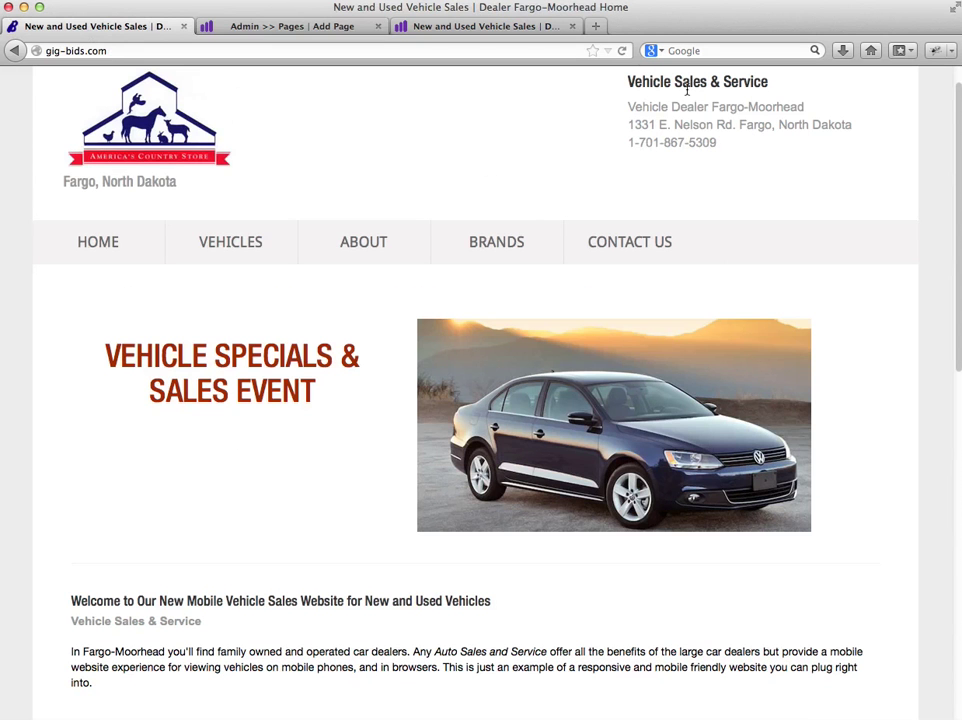
{"action": "left_click", "coordinate": [621, 51]}
{"action": "scroll", "coordinate": [354, 569], "scroll_direction": "down", "scroll_amount": 5}
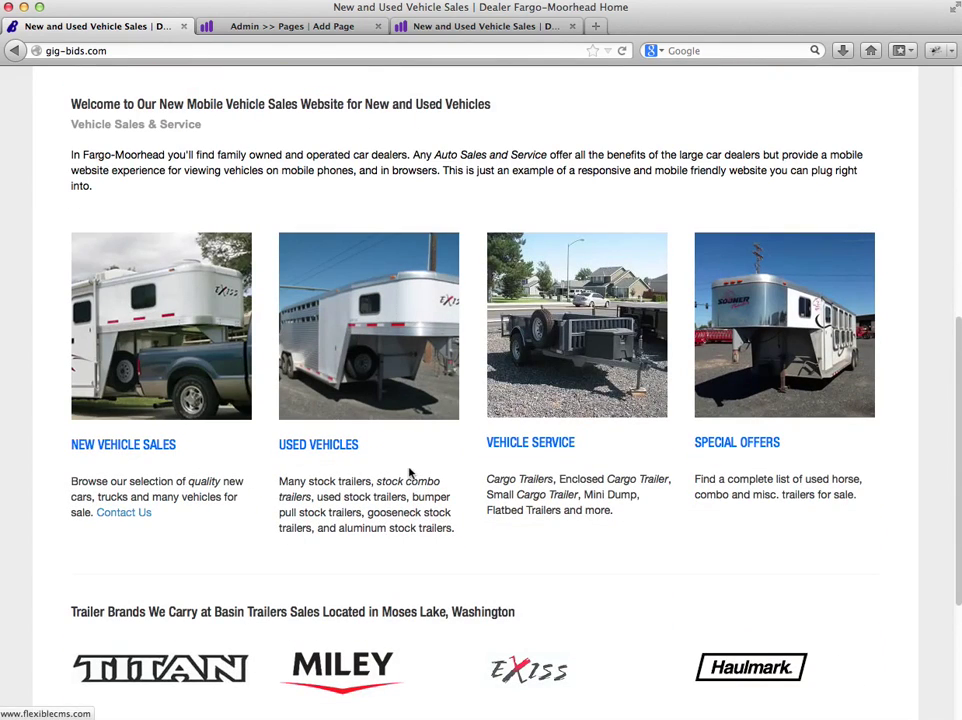
{"action": "scroll", "coordinate": [405, 485], "scroll_direction": "down", "scroll_amount": 2}
{"action": "scroll", "coordinate": [815, 443], "scroll_direction": "down", "scroll_amount": 1}
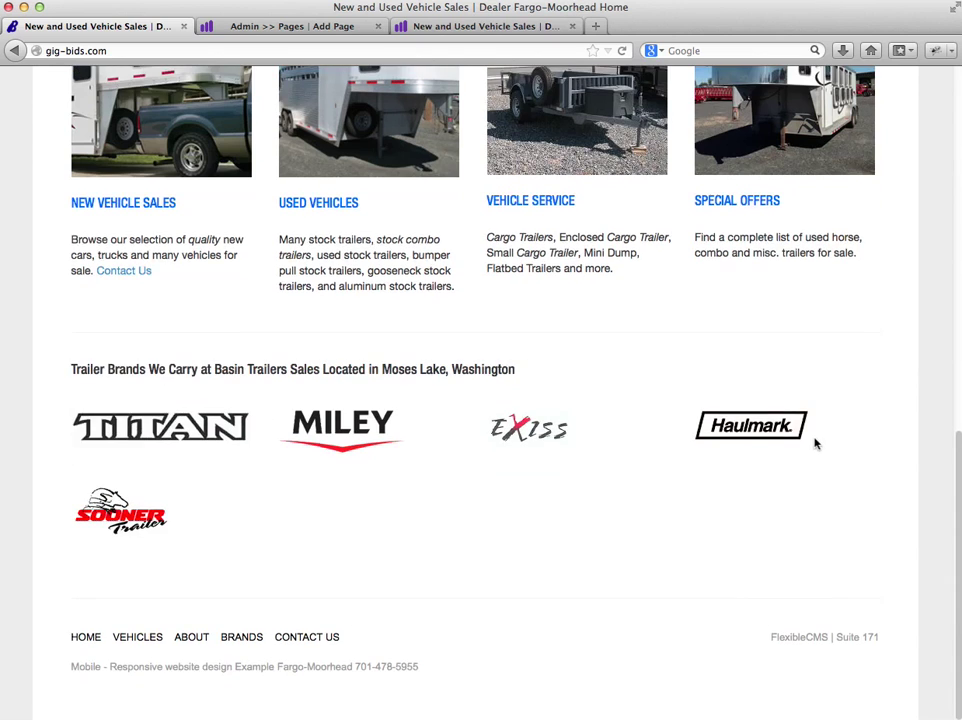
{"action": "scroll", "coordinate": [445, 545], "scroll_direction": "up", "scroll_amount": 10}
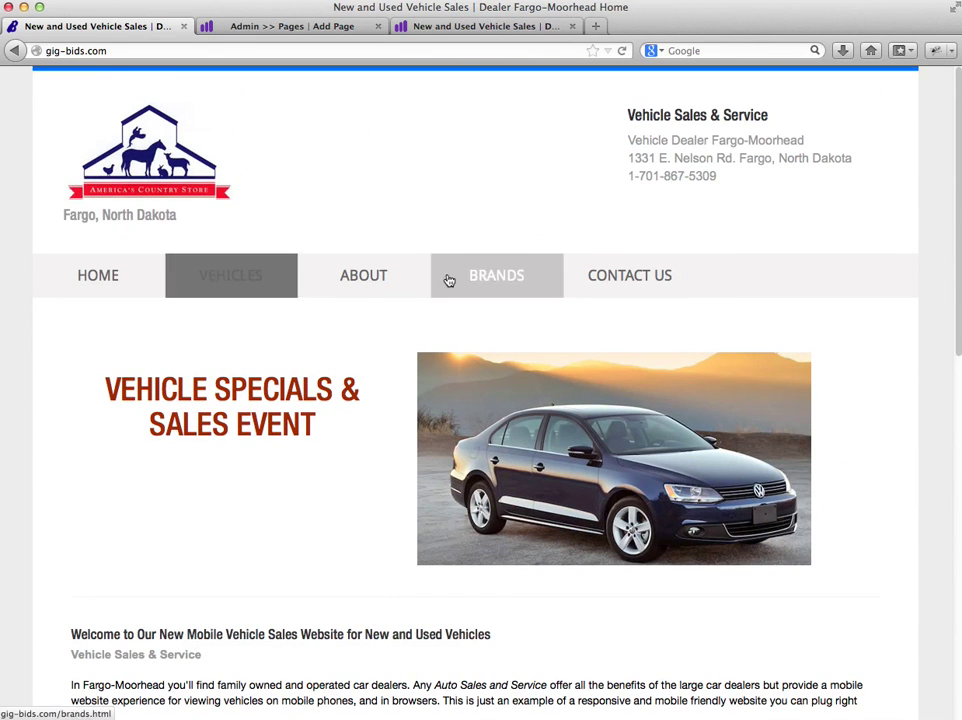
{"action": "left_click", "coordinate": [107, 279]}
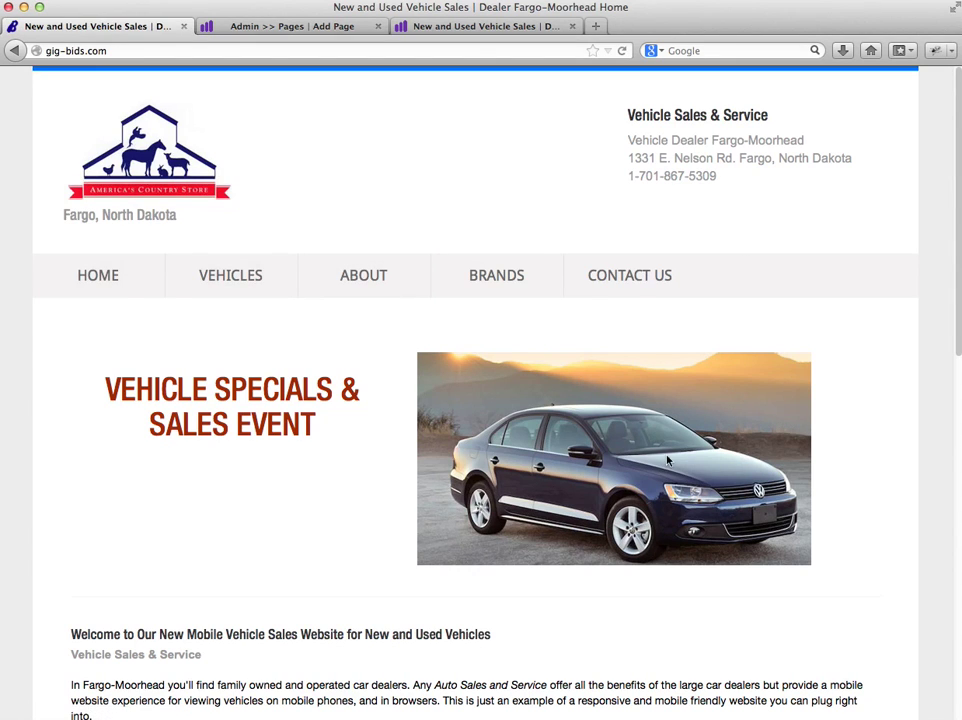
{"action": "left_click", "coordinate": [231, 277]}
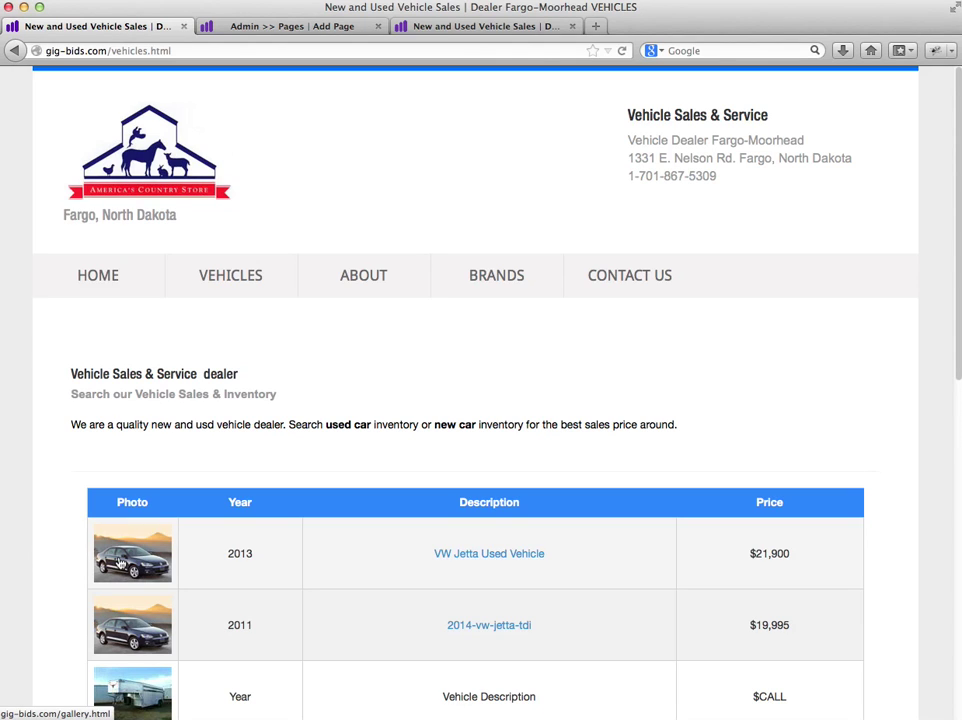
Step: View the 2014 vw jetta tdi listing ($19,995) and switch its main image to the trailer photo
{"action": "left_click", "coordinate": [474, 628]}
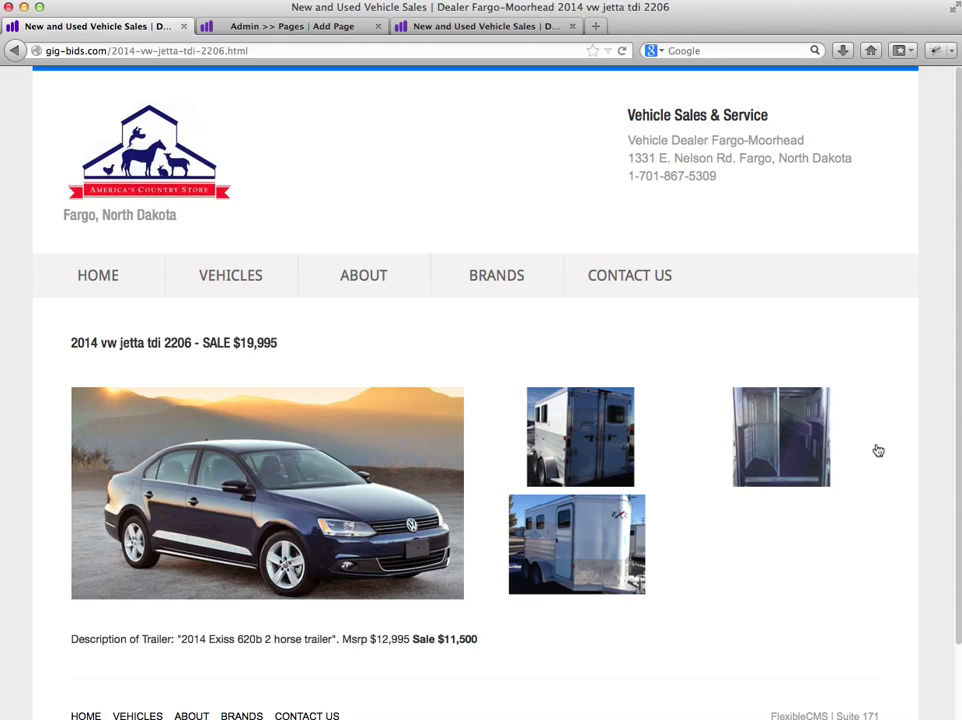
{"action": "left_click", "coordinate": [570, 545]}
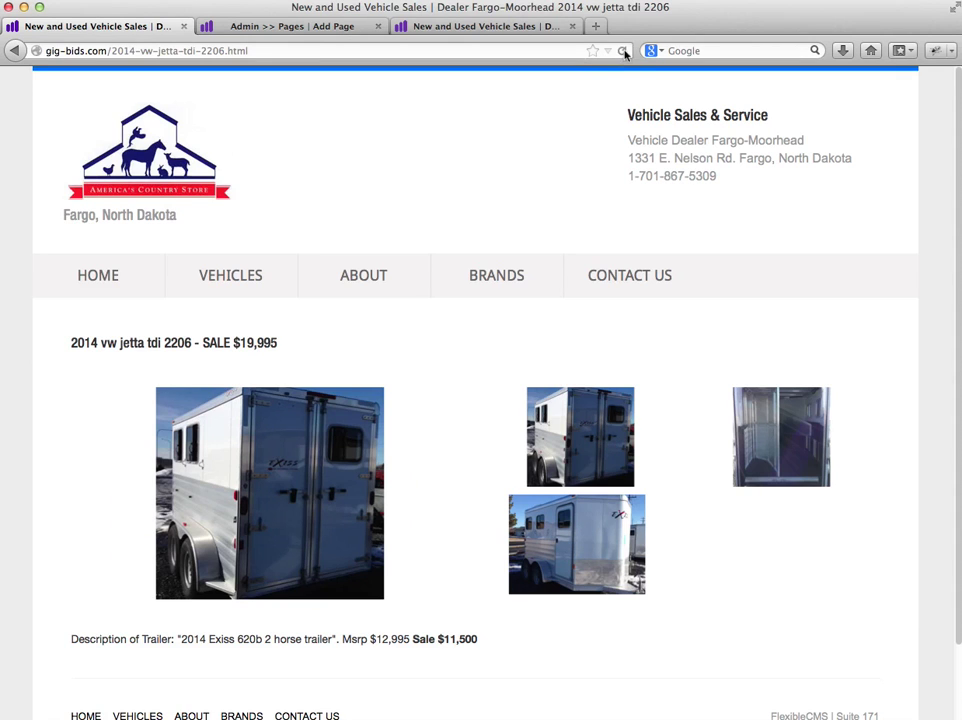
{"action": "left_click", "coordinate": [623, 51]}
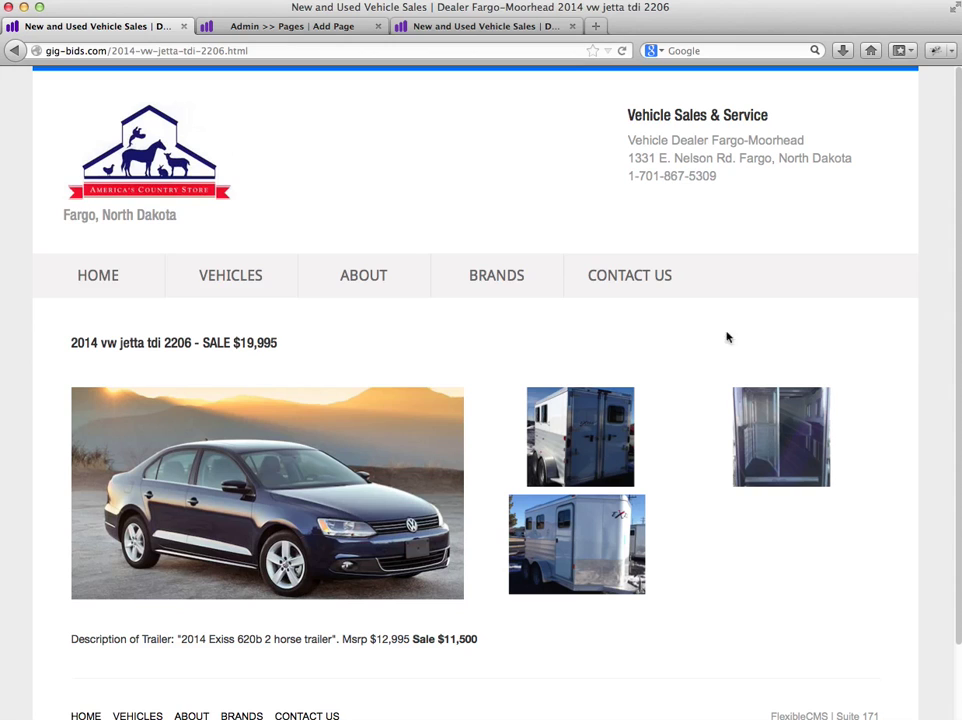
{"action": "scroll", "coordinate": [871, 386], "scroll_direction": "down", "scroll_amount": 2}
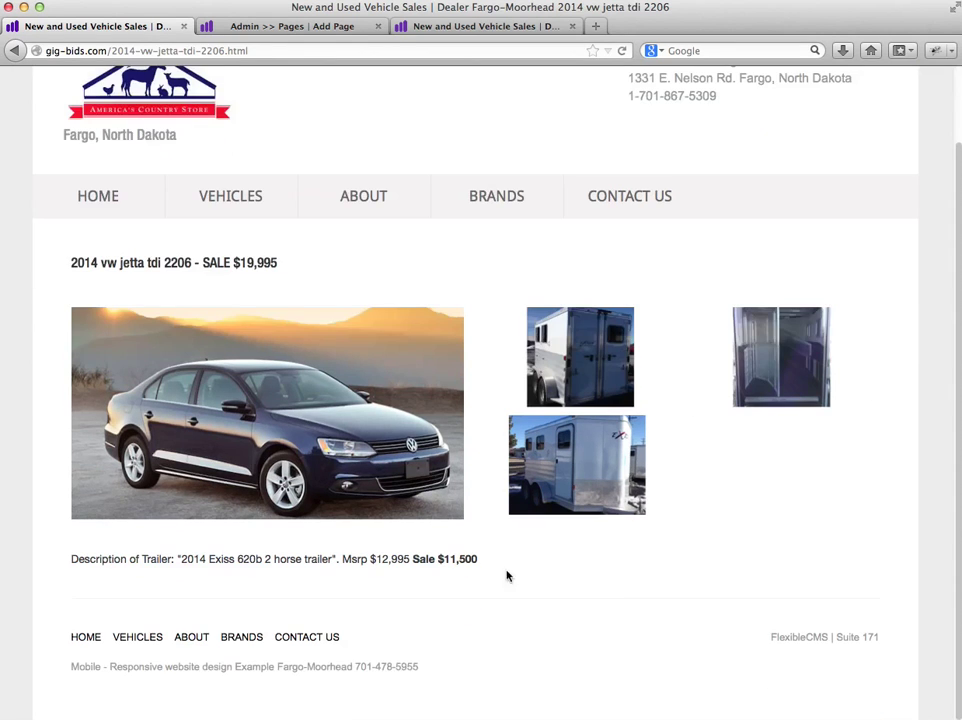
Step: Open the site's Contact Us page from the footer and look over its form
{"action": "left_click", "coordinate": [309, 641]}
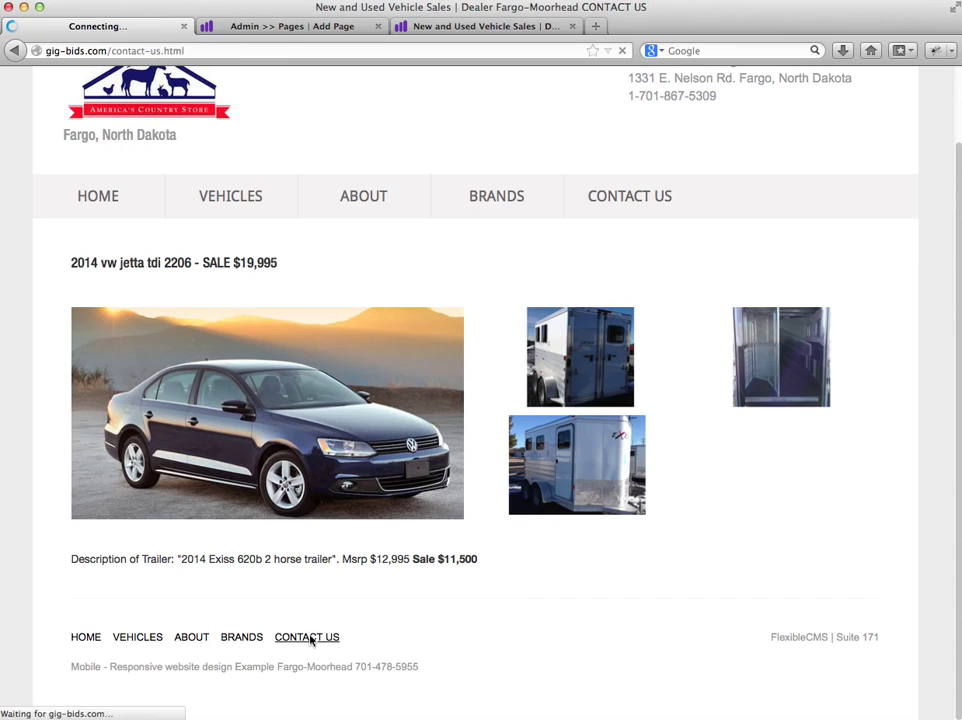
{"action": "scroll", "coordinate": [816, 390], "scroll_direction": "down", "scroll_amount": 3}
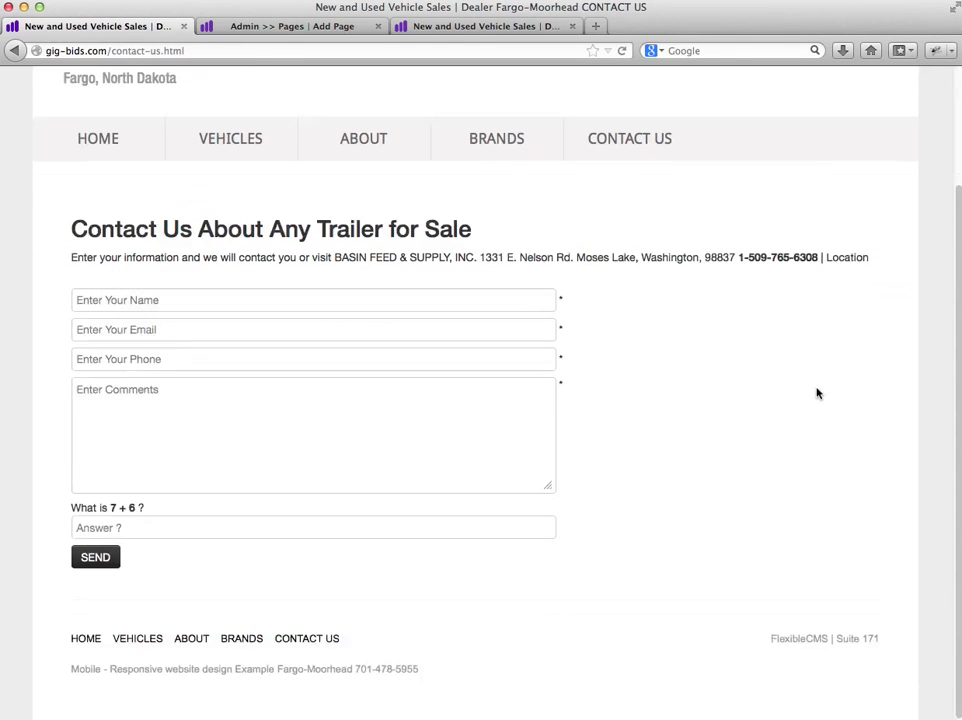
{"action": "scroll", "coordinate": [816, 378], "scroll_direction": "up", "scroll_amount": 3}
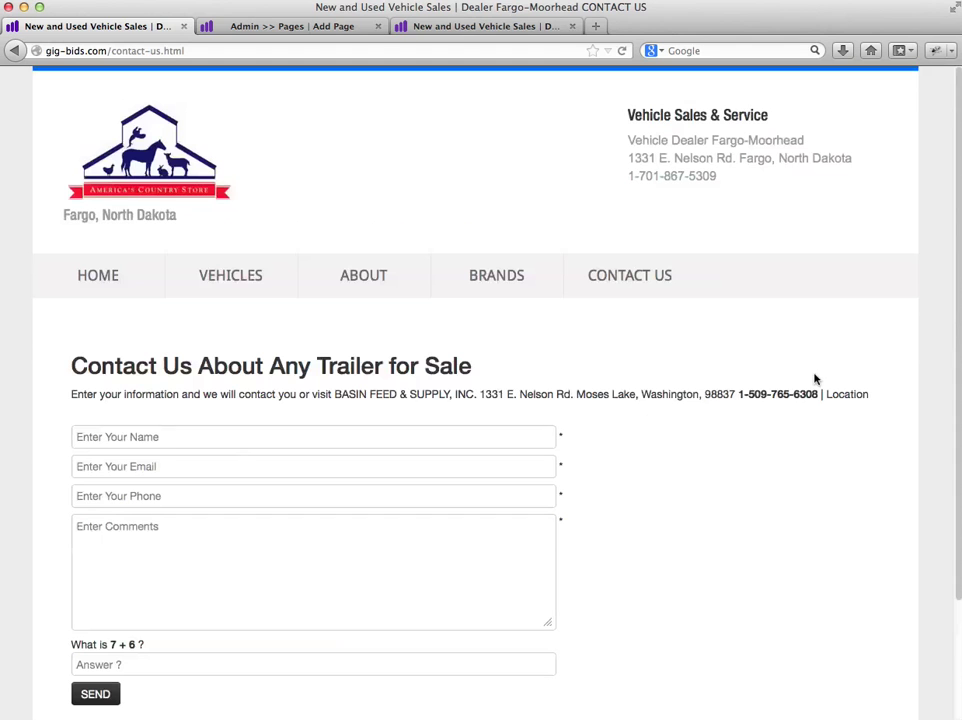
Step: Return to the home page and browse past the Jetta sales event banner
{"action": "left_click", "coordinate": [93, 284]}
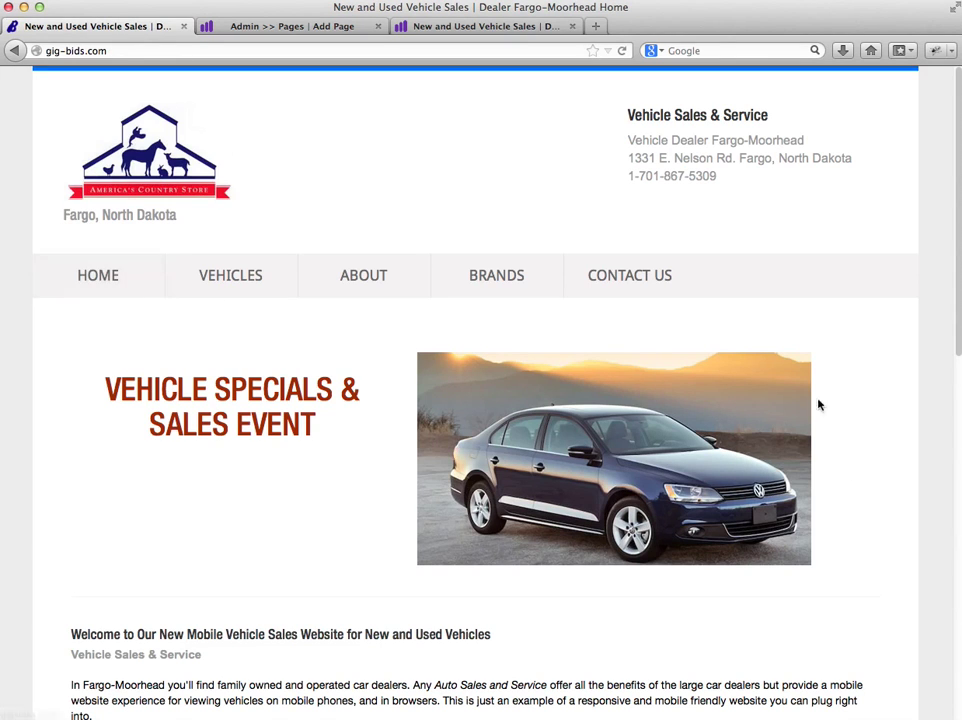
{"action": "scroll", "coordinate": [870, 378], "scroll_direction": "down", "scroll_amount": 10}
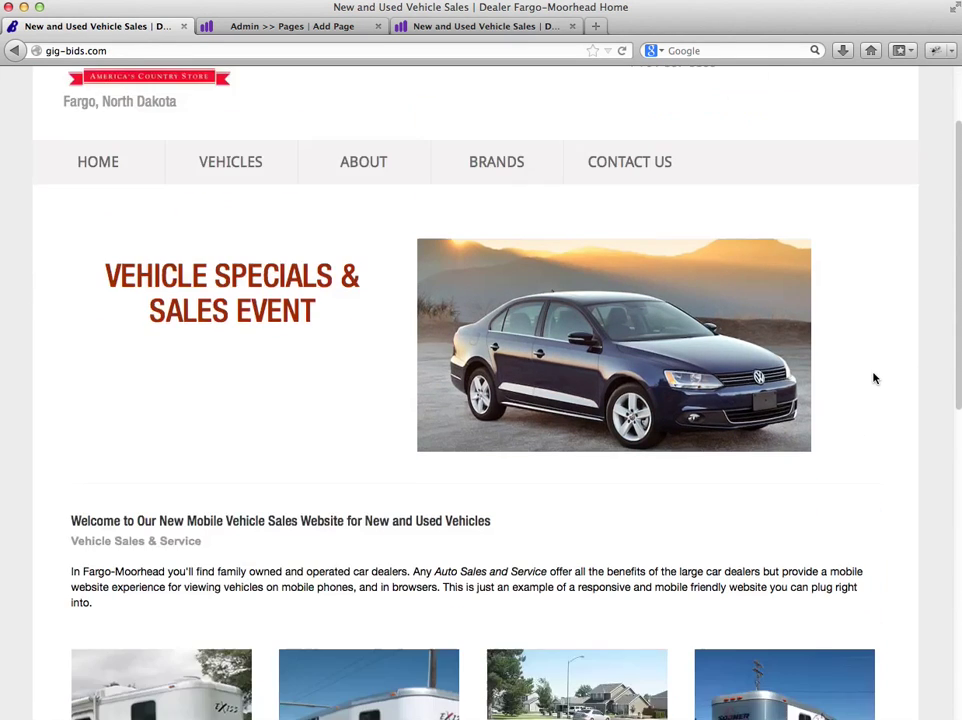
{"action": "scroll", "coordinate": [883, 430], "scroll_direction": "down", "scroll_amount": 5}
{"action": "scroll", "coordinate": [885, 450], "scroll_direction": "up", "scroll_amount": 10}
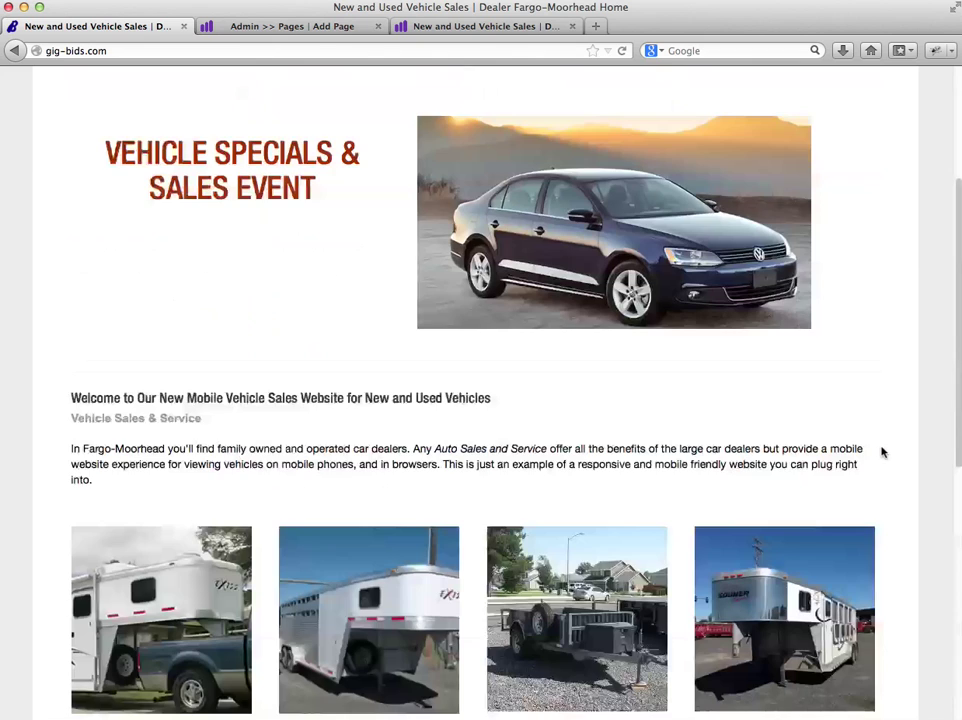
{"action": "scroll", "coordinate": [888, 443], "scroll_direction": "up", "scroll_amount": 1}
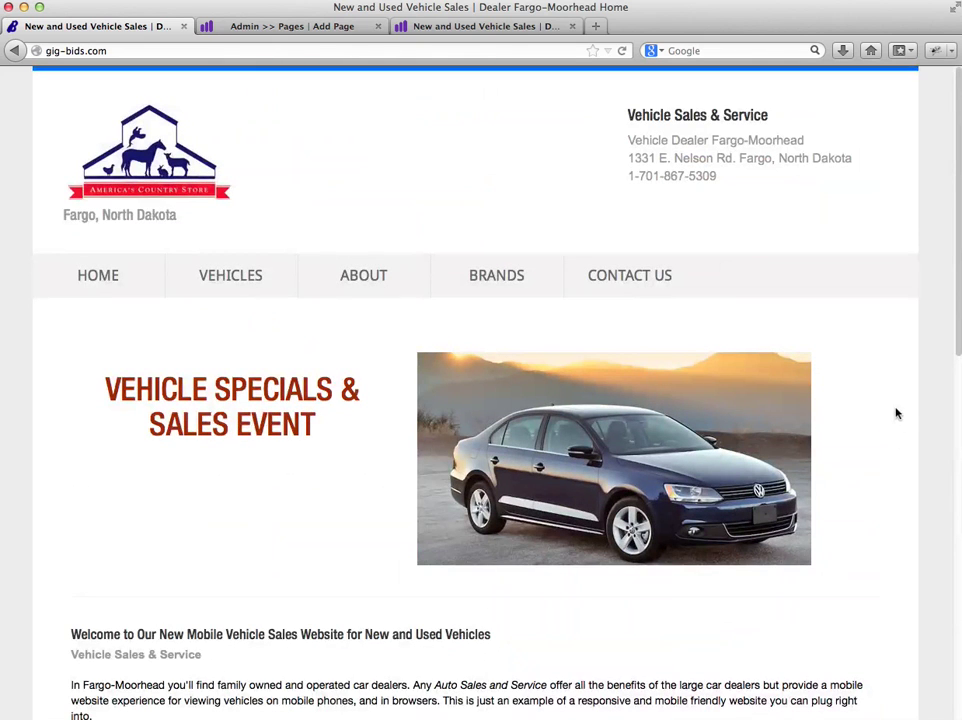